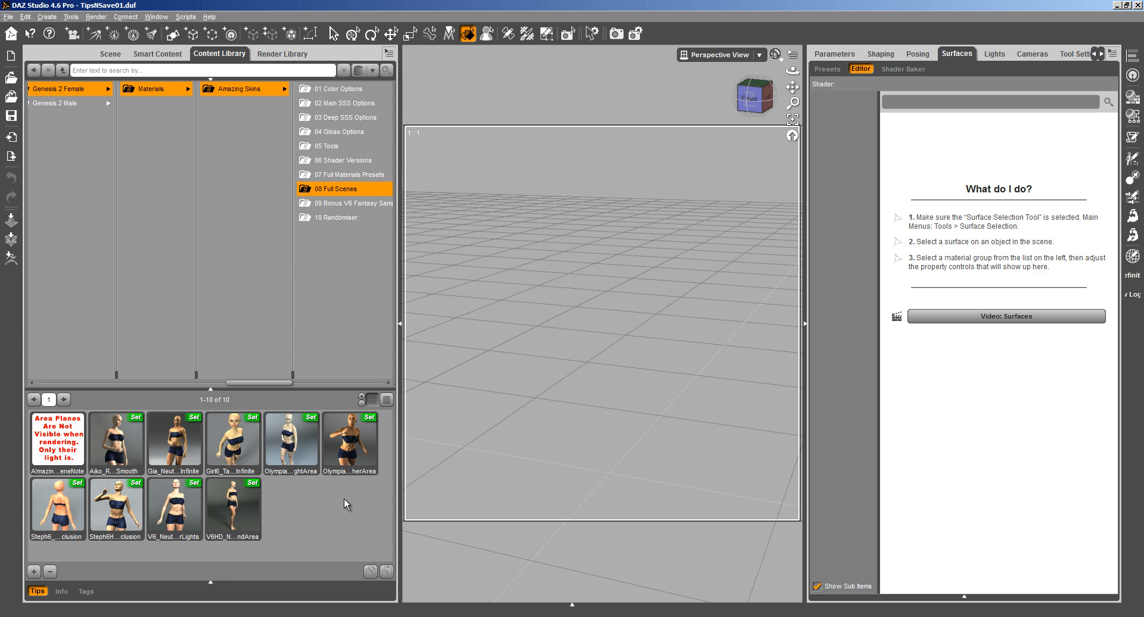
Load the V6_Neut...rLights scene set from the 08 Full Scenes folder of Amazing Skins into the viewport
click(180, 504)
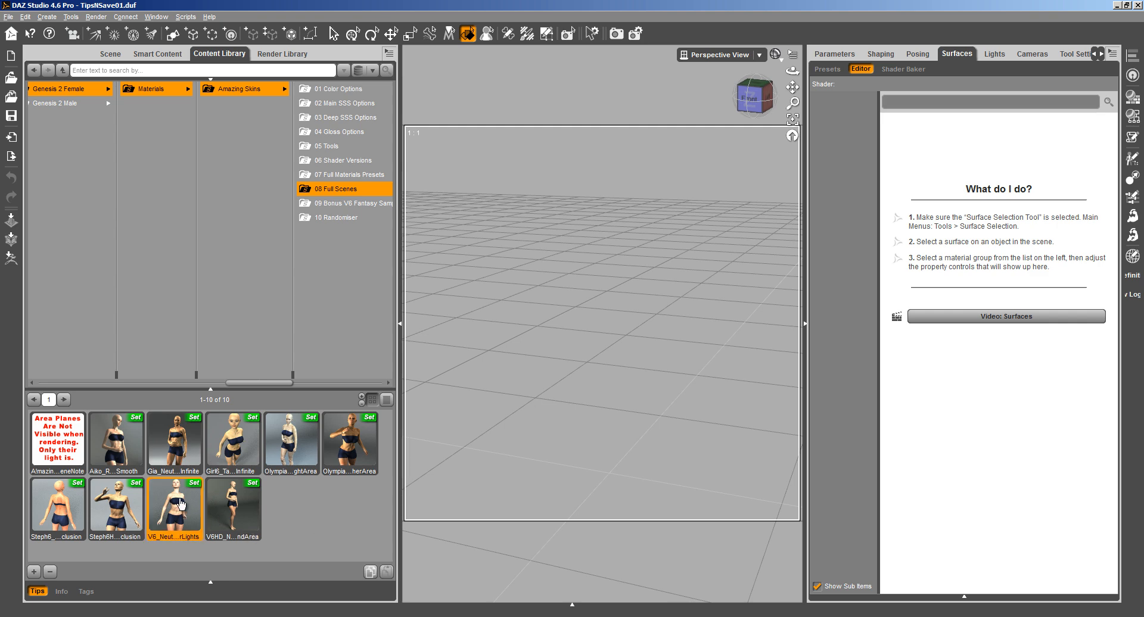
drag(180, 504, 643, 289)
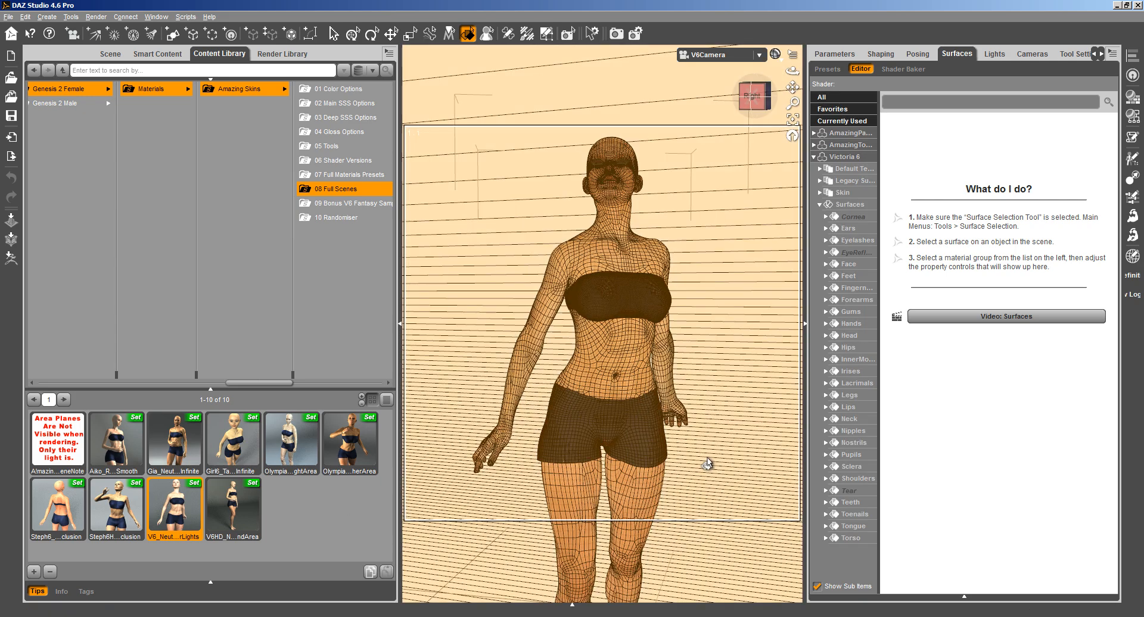
click(707, 464)
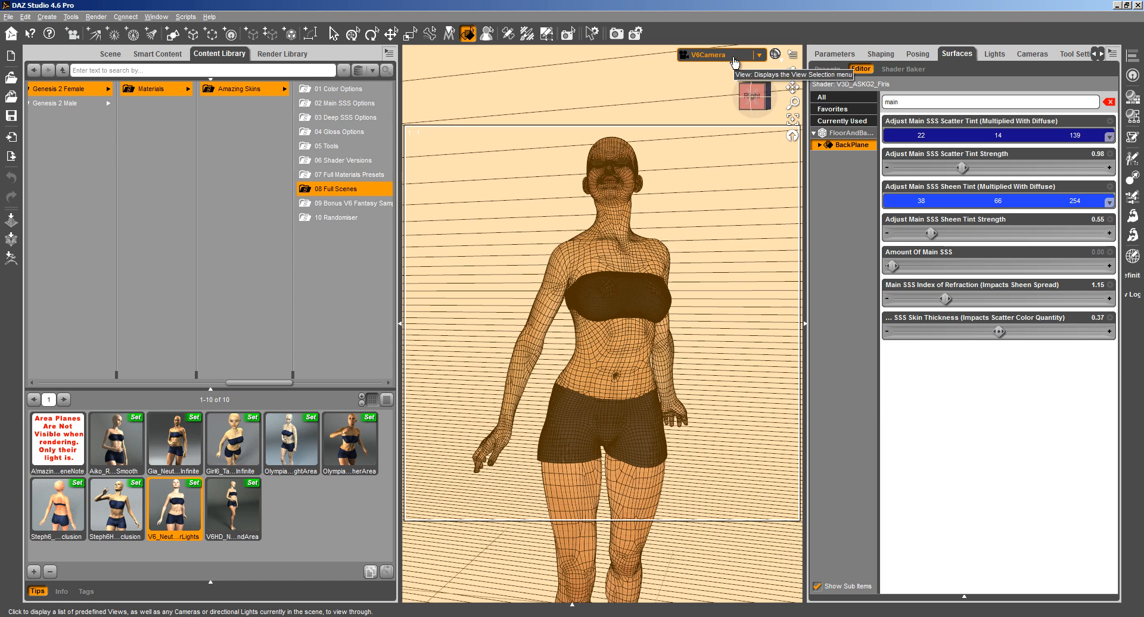
Select V6Camera as the object whose parameters are shown and enable Edit Mode for its properties
click(829, 69)
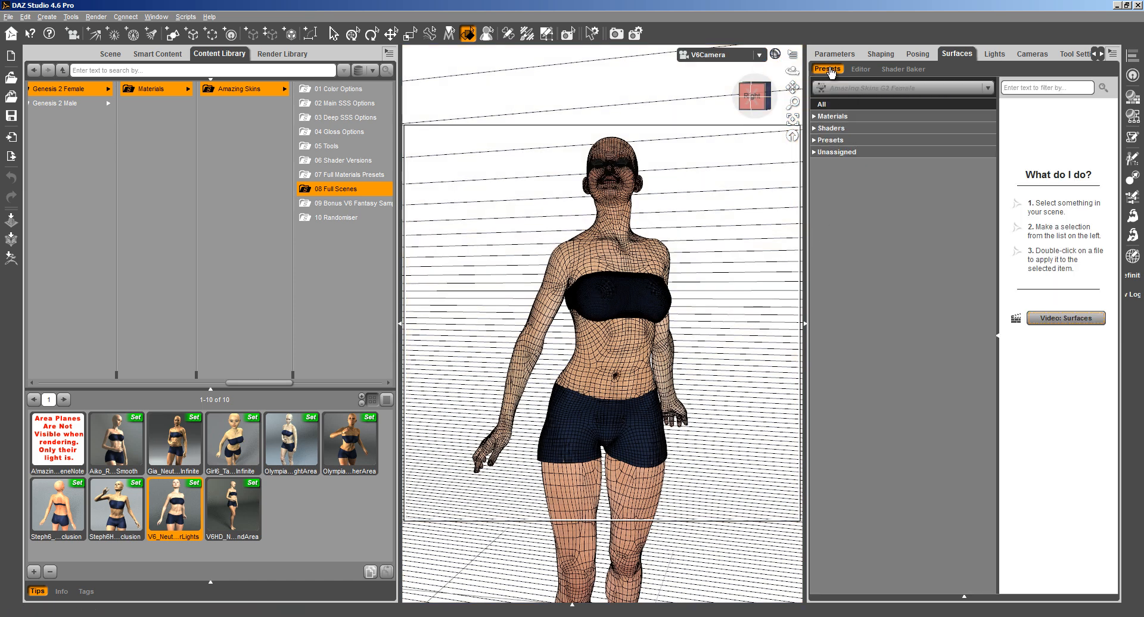
click(834, 53)
click(849, 72)
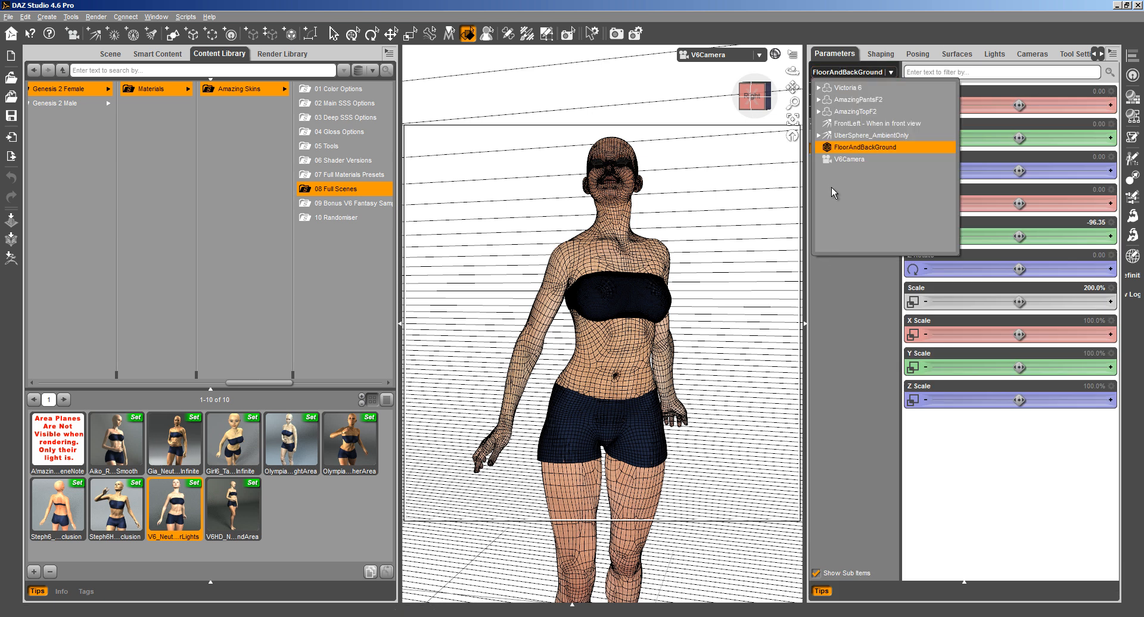
click(849, 159)
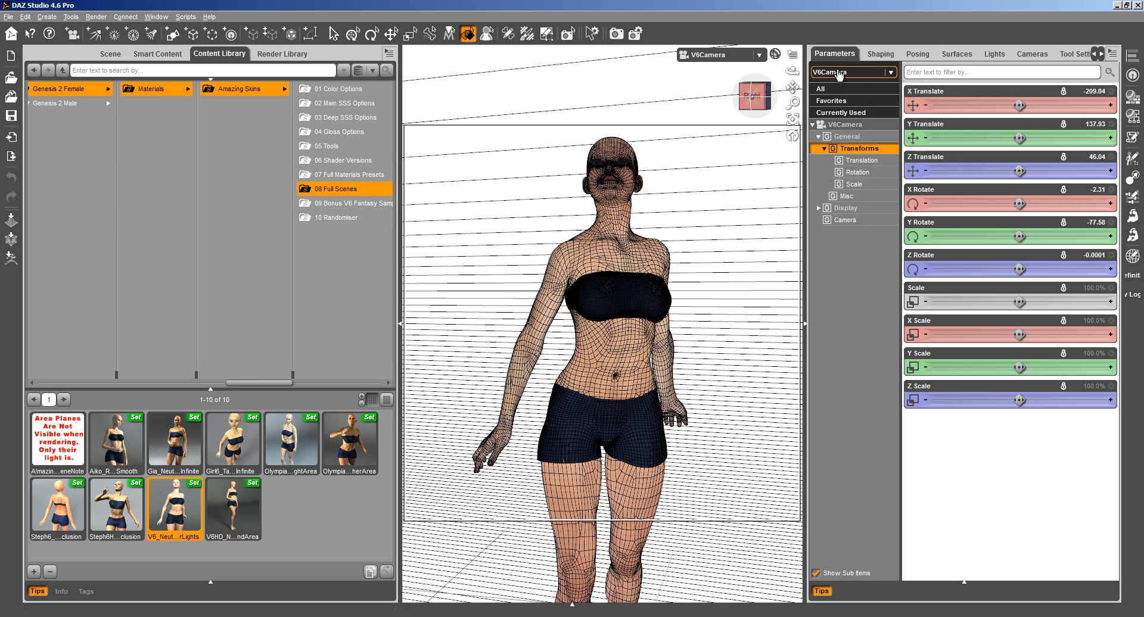
right_click(866, 269)
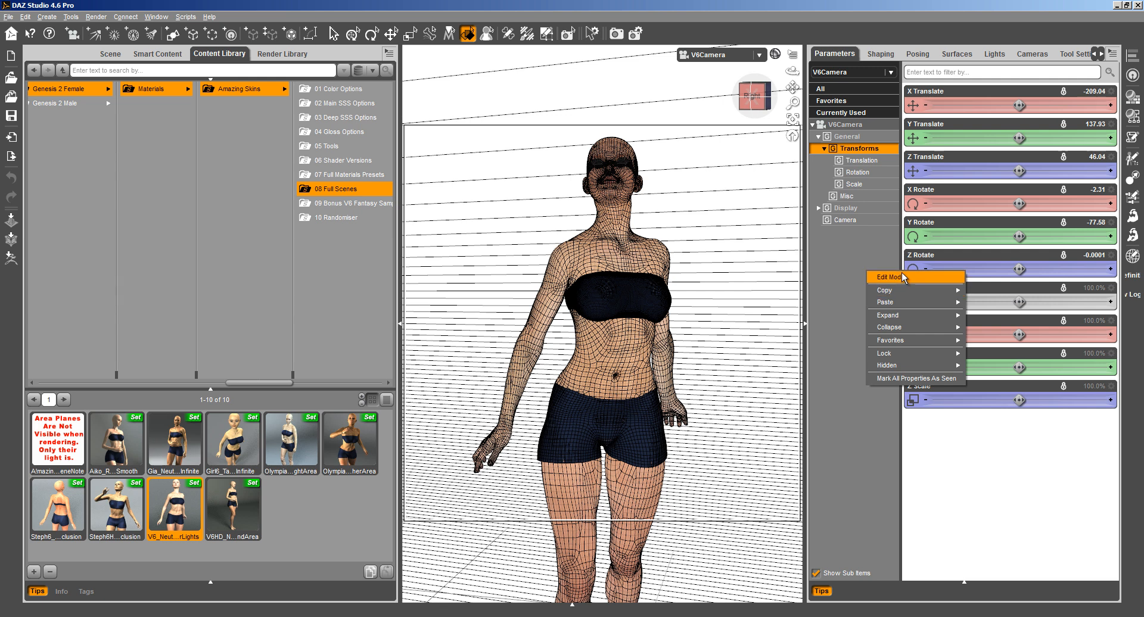
click(903, 273)
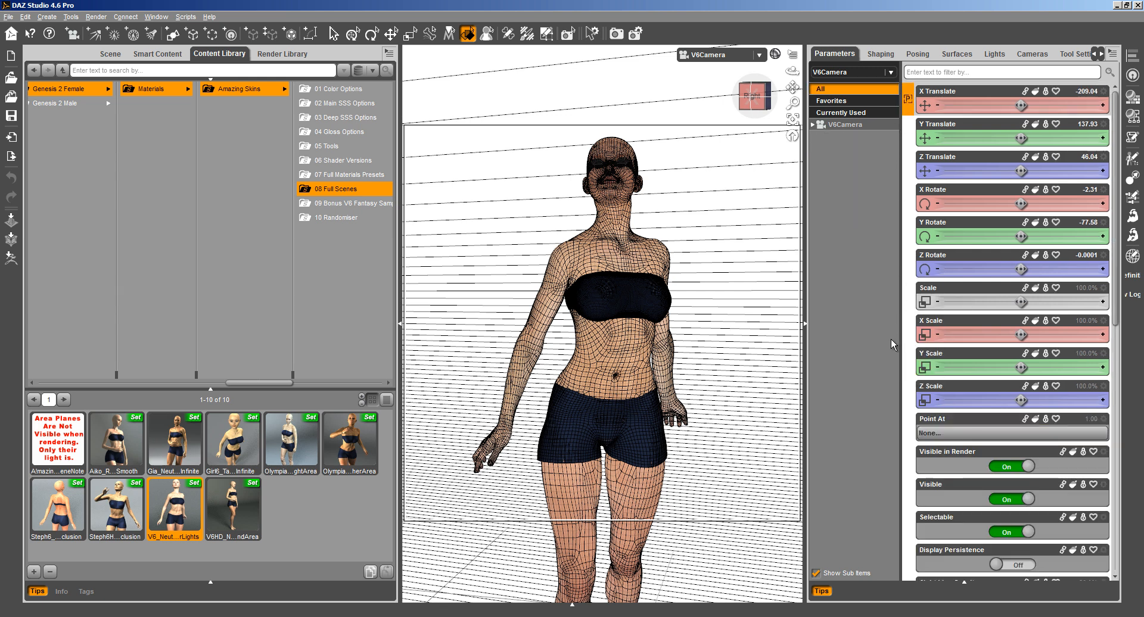
Unlock all of V6Camera's properties and leave Edit Mode, undoing the trial zoom of the camera view
scroll(1111, 309, down, 3)
drag(1112, 308, 963, 523)
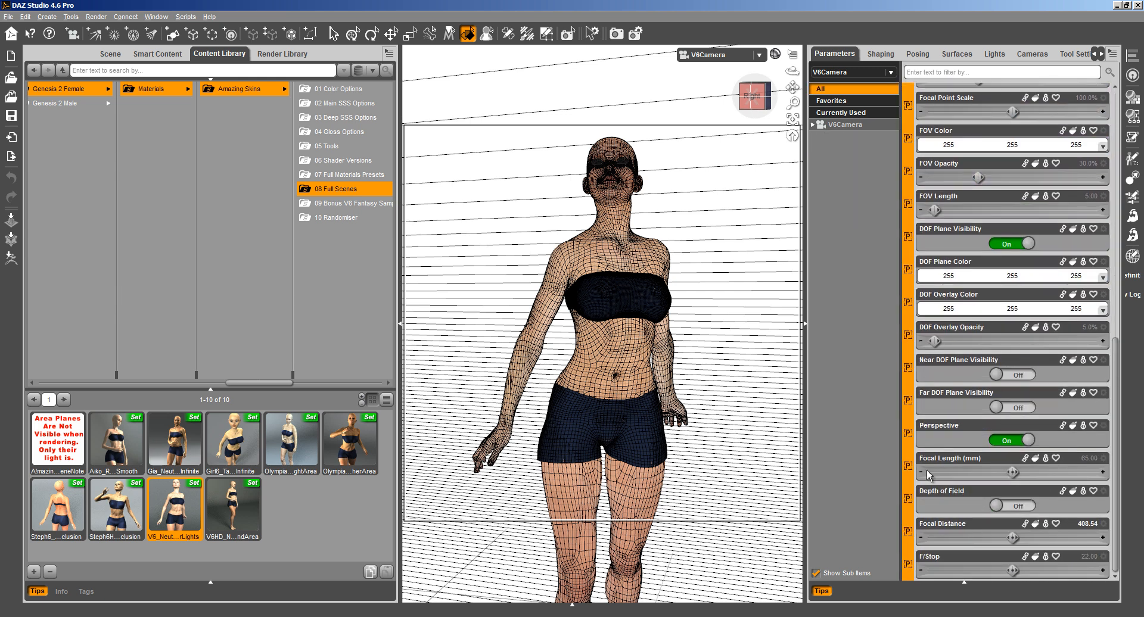
right_click(936, 401)
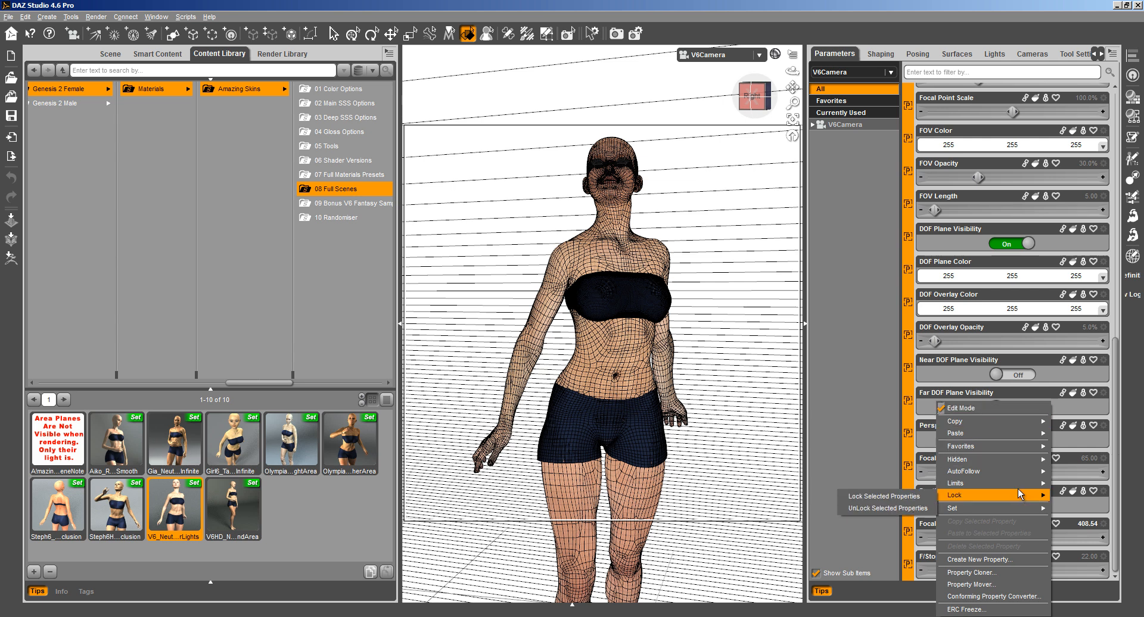
click(909, 507)
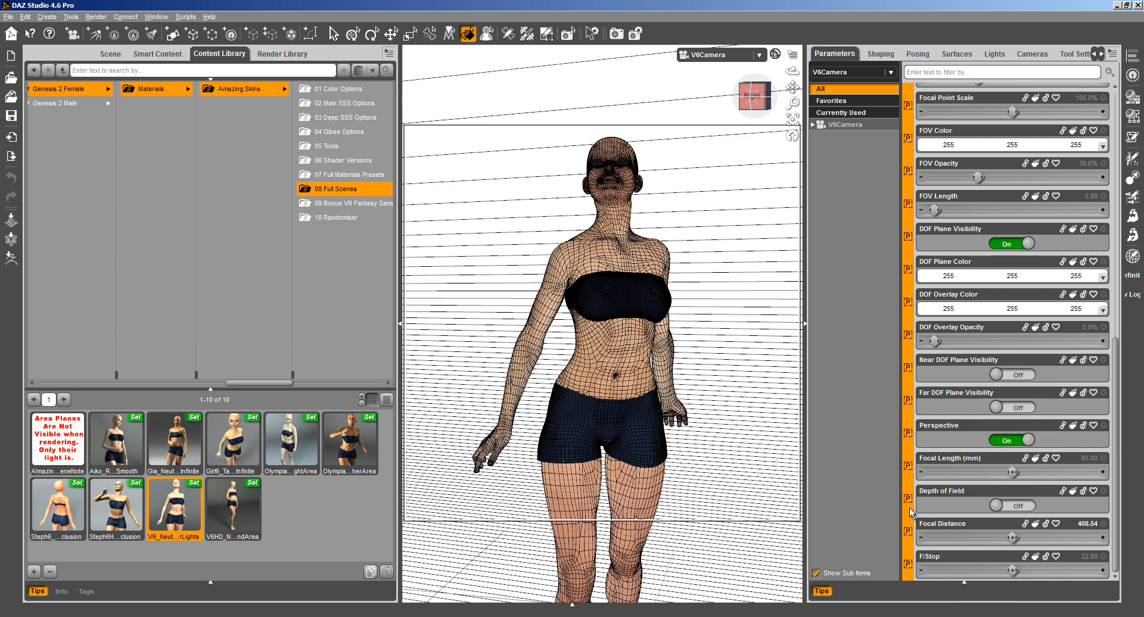
right_click(911, 454)
click(950, 244)
click(840, 284)
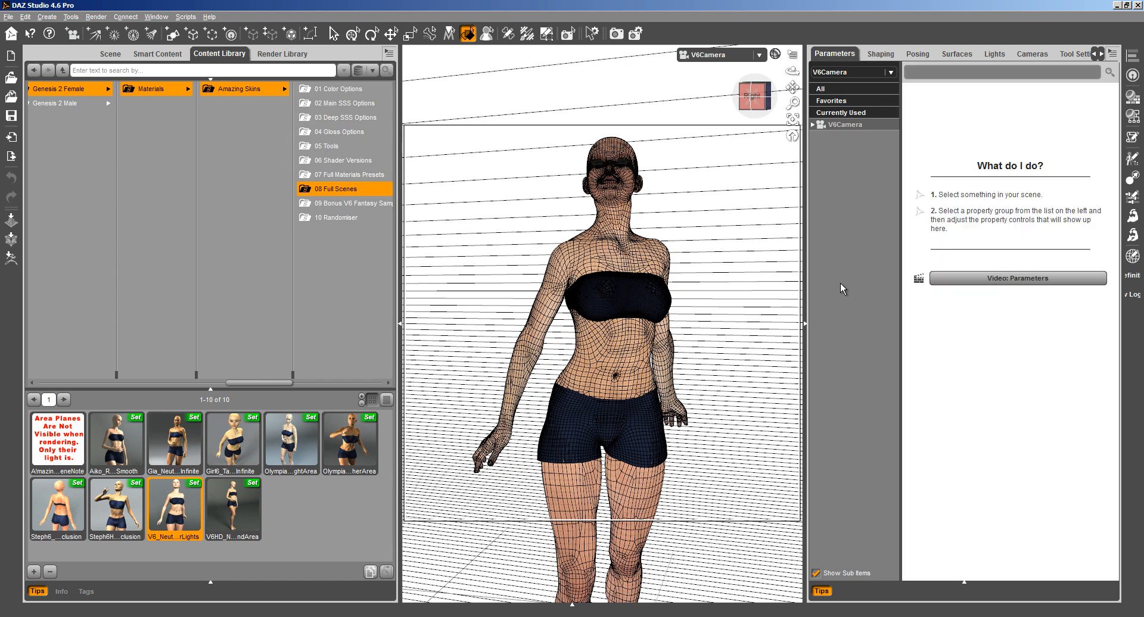
scroll(566, 376, down, 5)
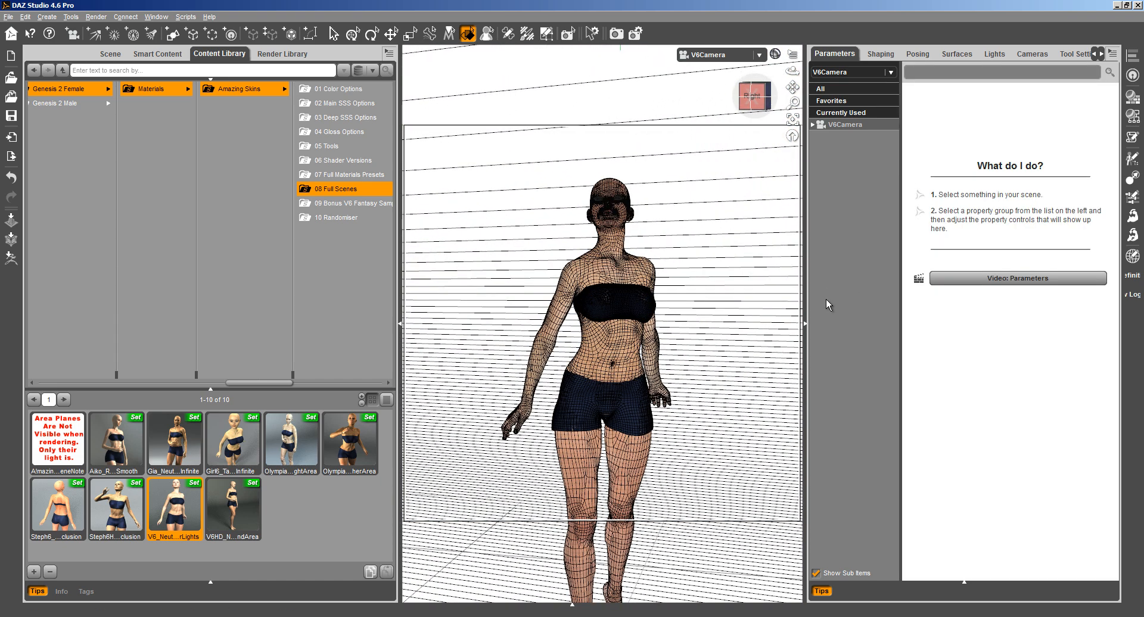
key(ctrl+z)
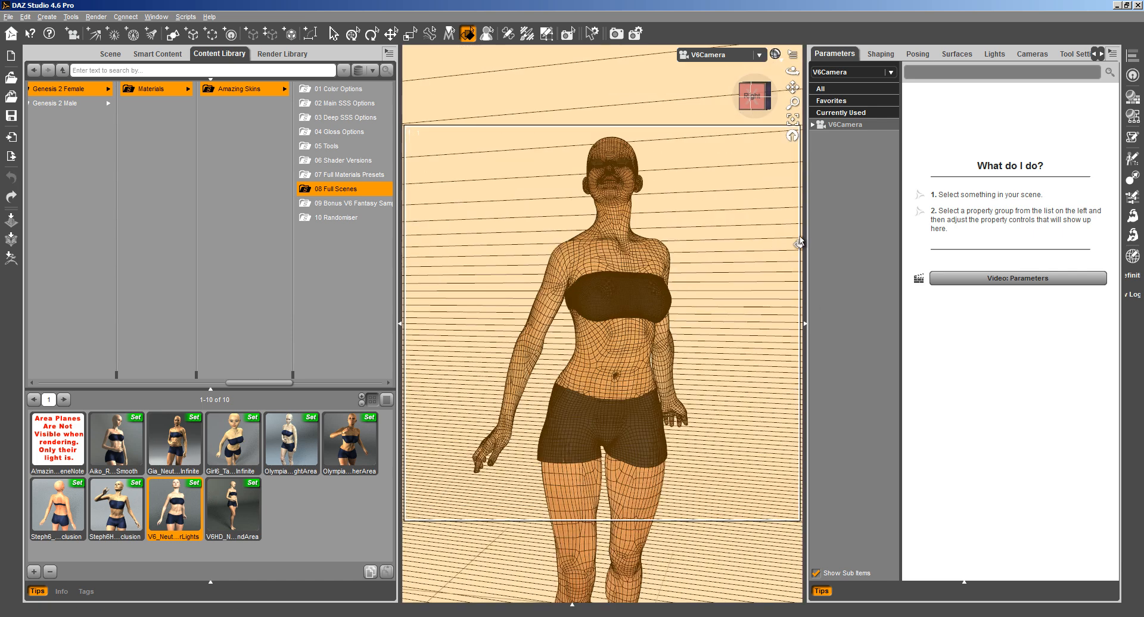
Select Victoria 6's torso surface in the viewport, render the scene for a preview and dismiss the render
click(647, 314)
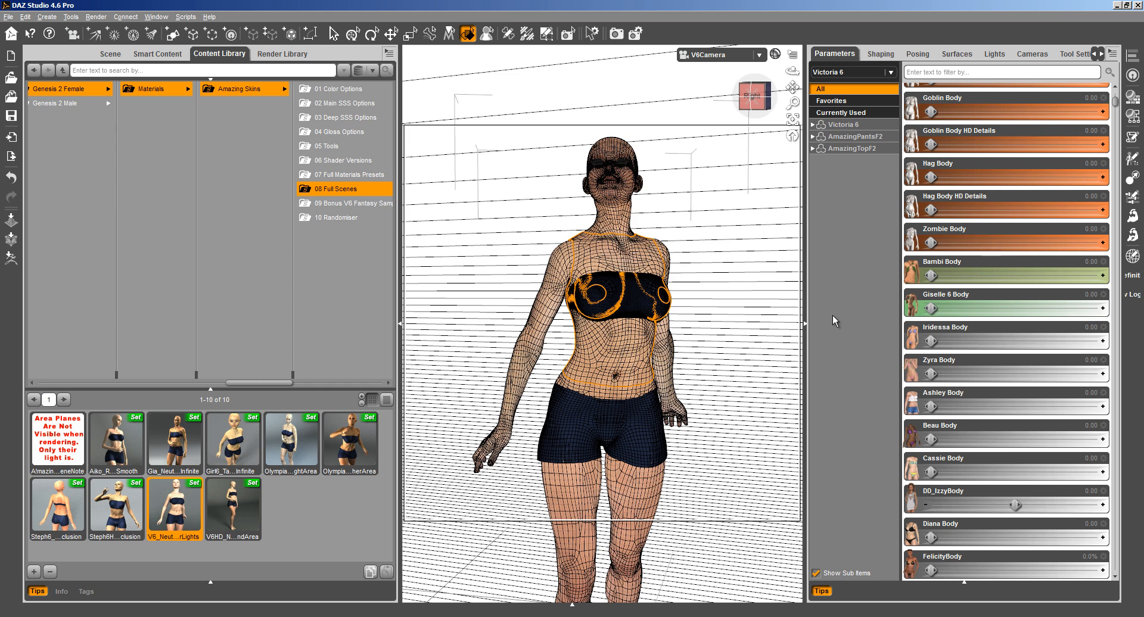
click(96, 17)
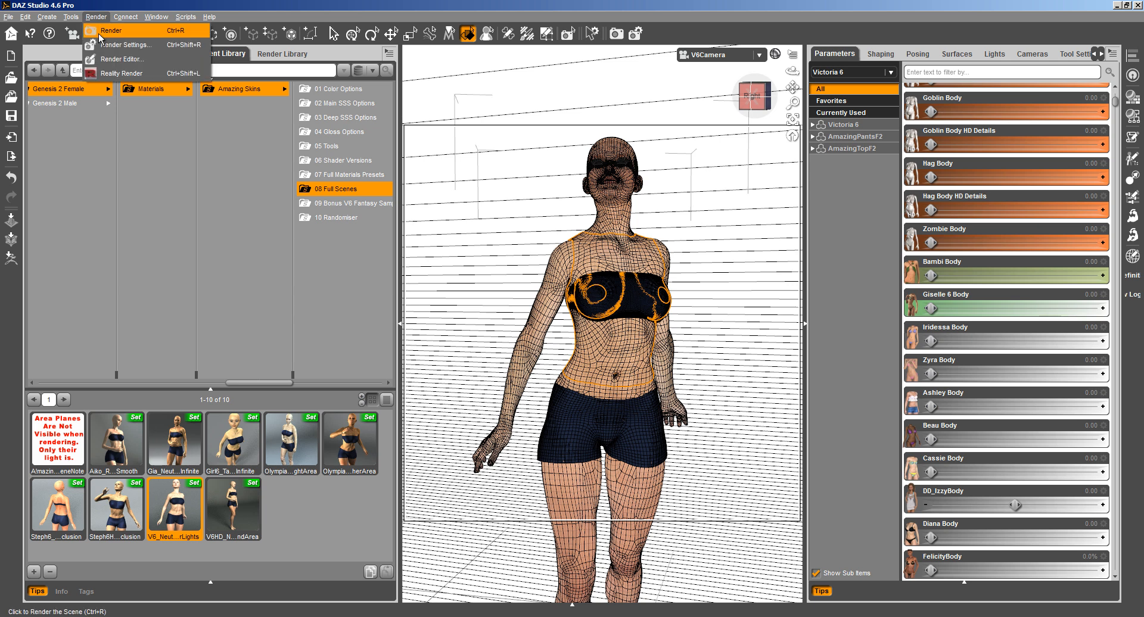
click(111, 28)
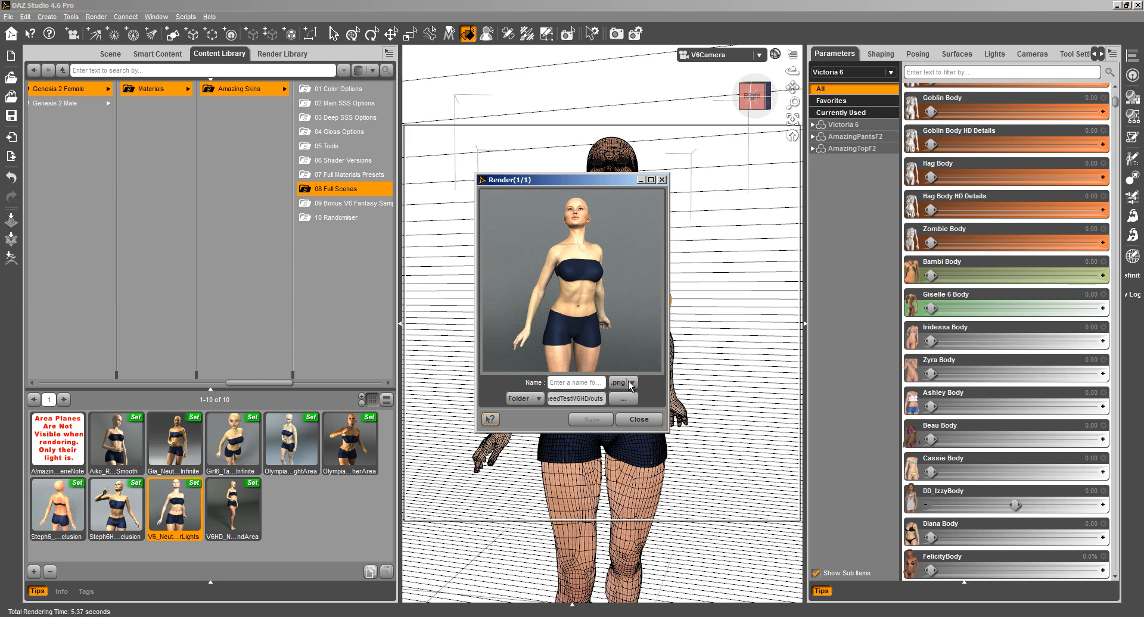
click(639, 420)
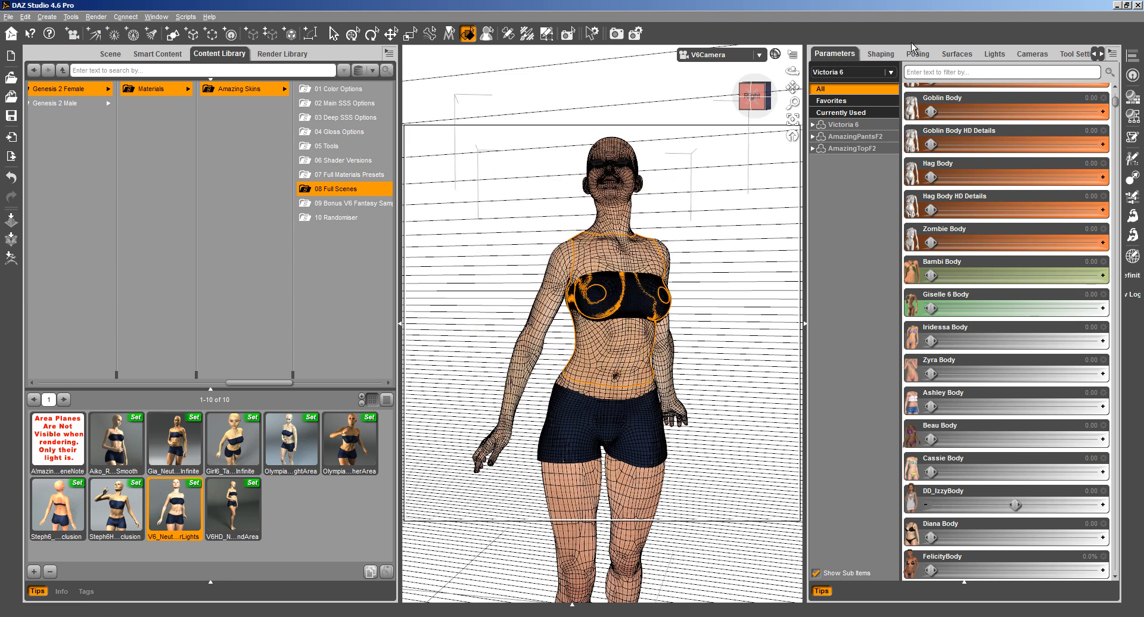
Select Victoria 6's Skin surface group in the surface editor and add the Toenails and Lips surfaces to the selection
click(952, 57)
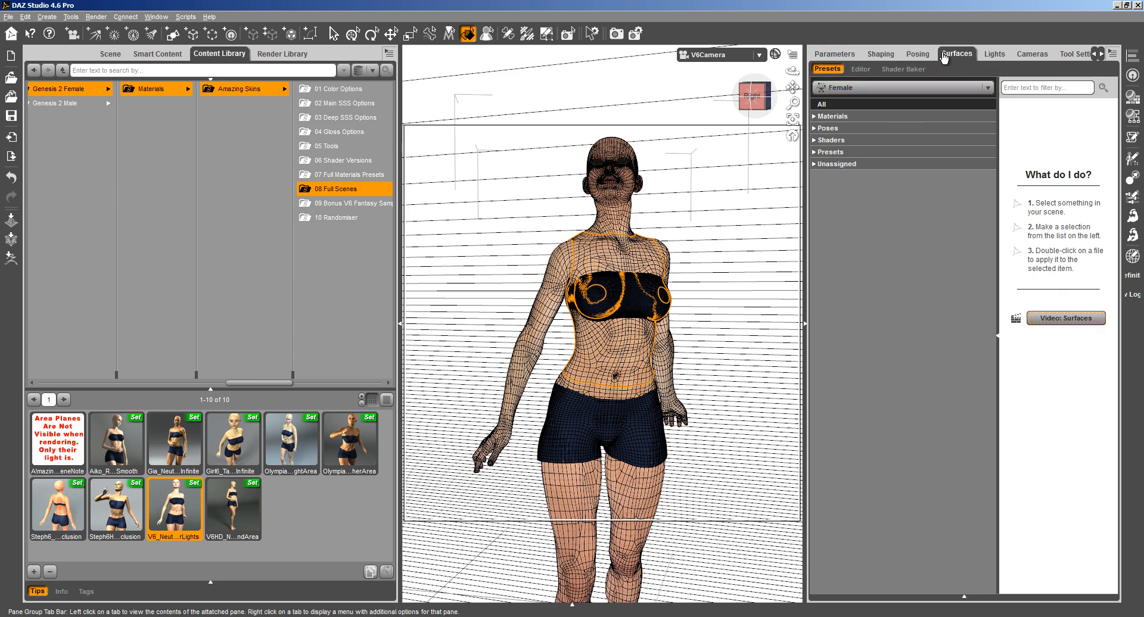
click(862, 69)
click(853, 158)
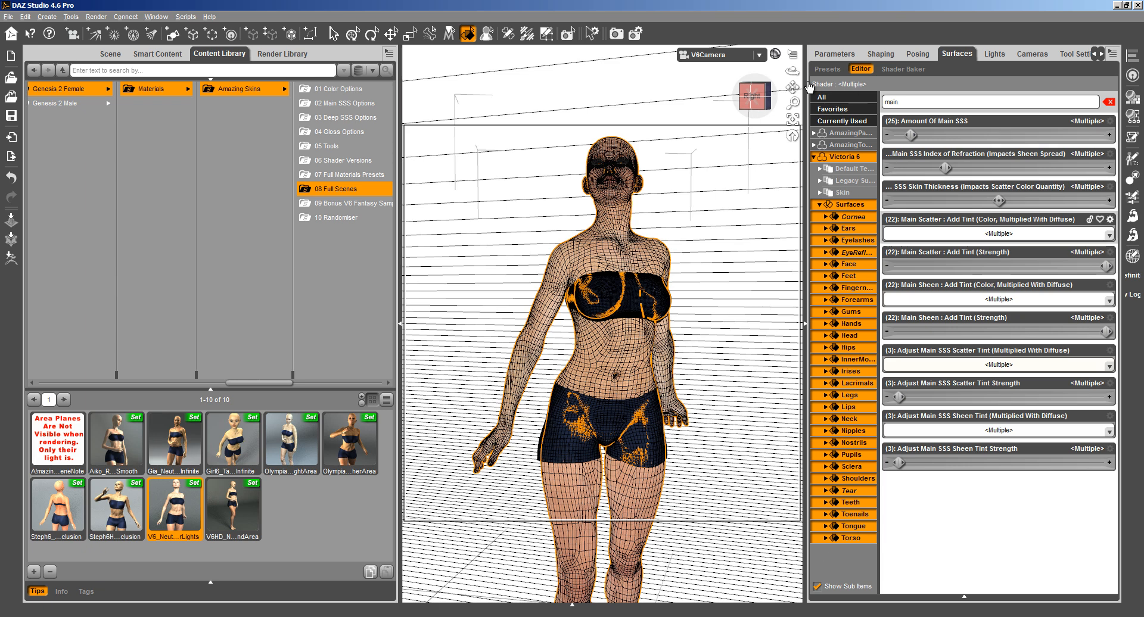
click(848, 194)
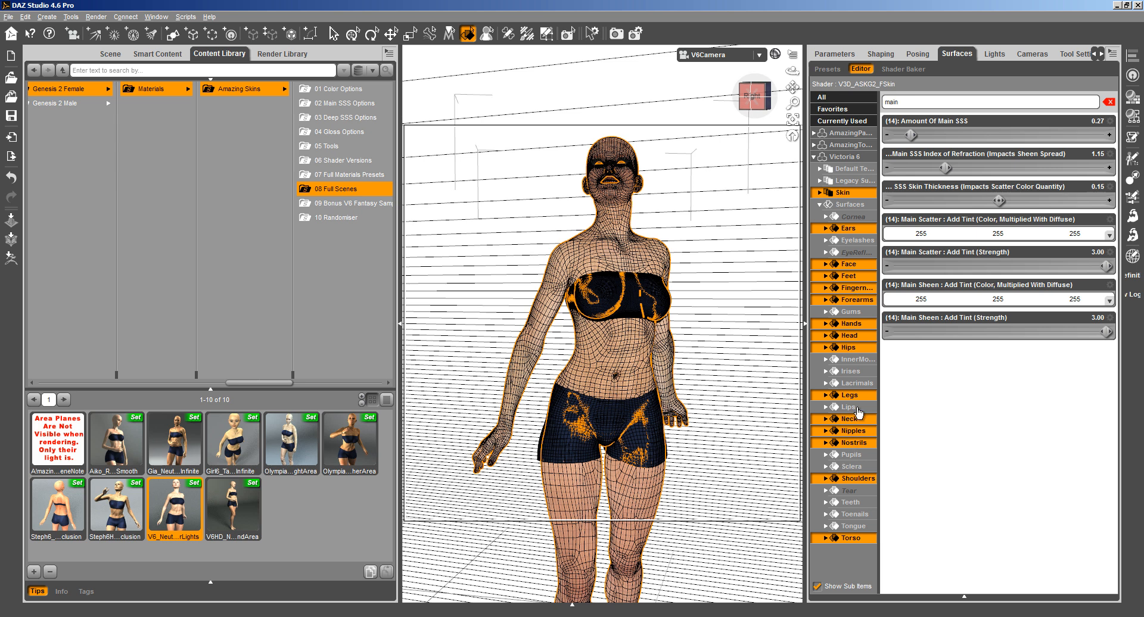
ctrl+click(853, 514)
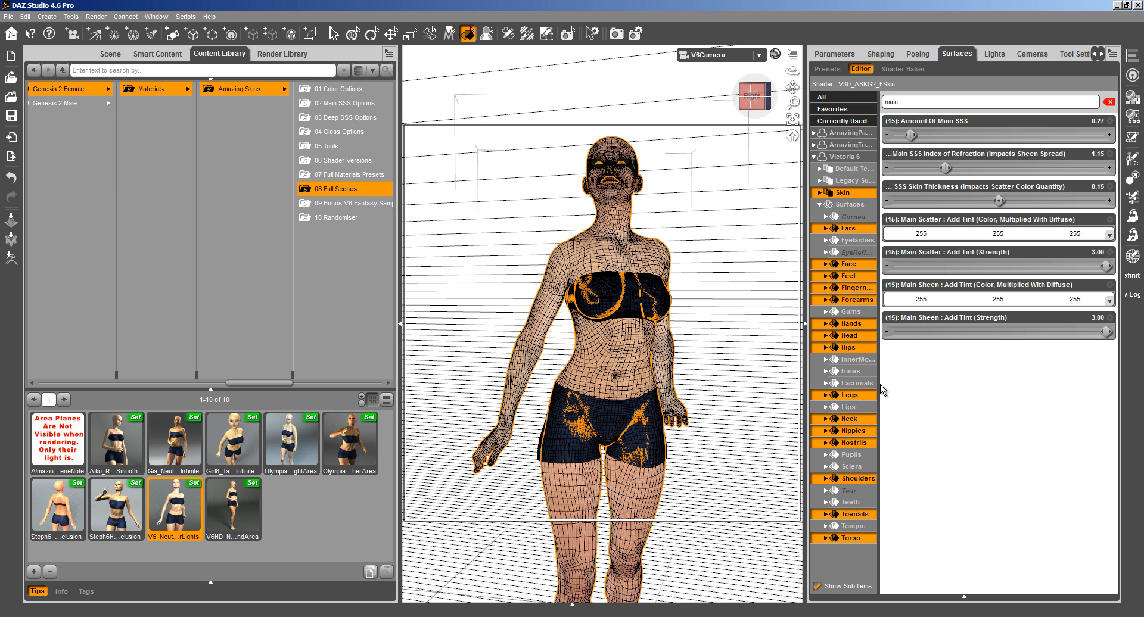
ctrl+click(857, 410)
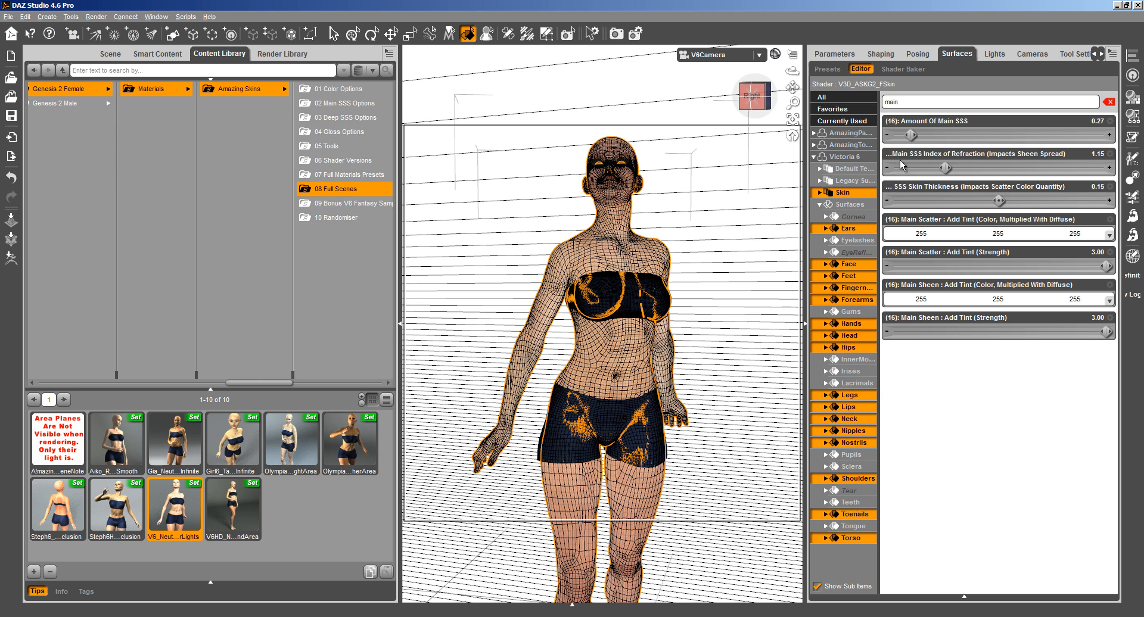
Clear the "main" property filter and set the Hue PreProcess colour of the selected skin surfaces to purple 128, 0, 255
double_click(893, 102)
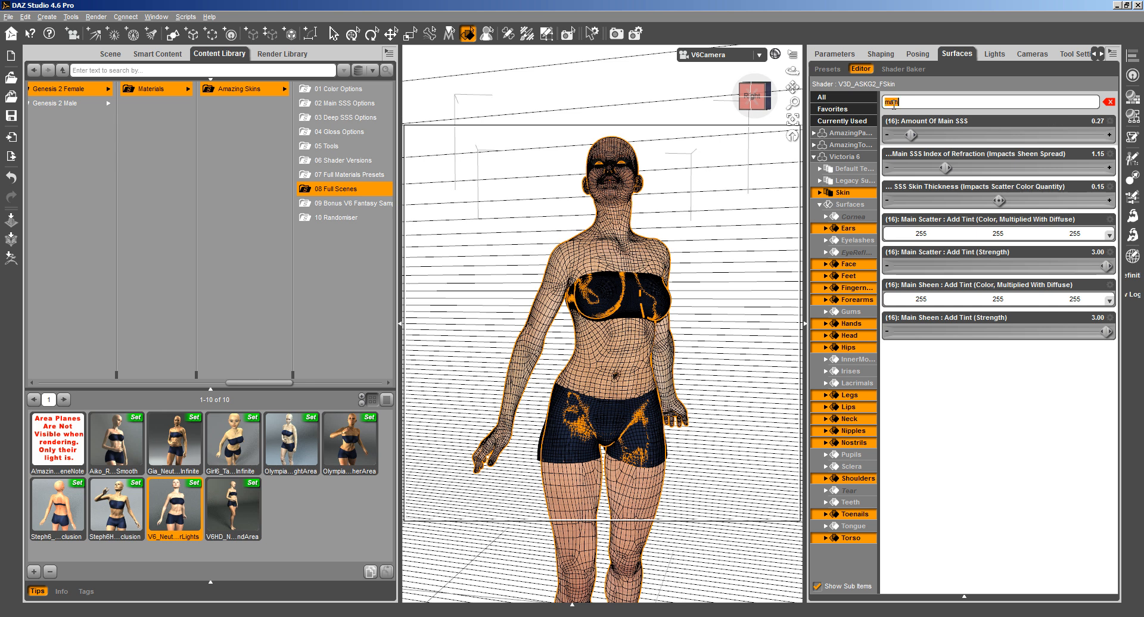
key(BackSpace)
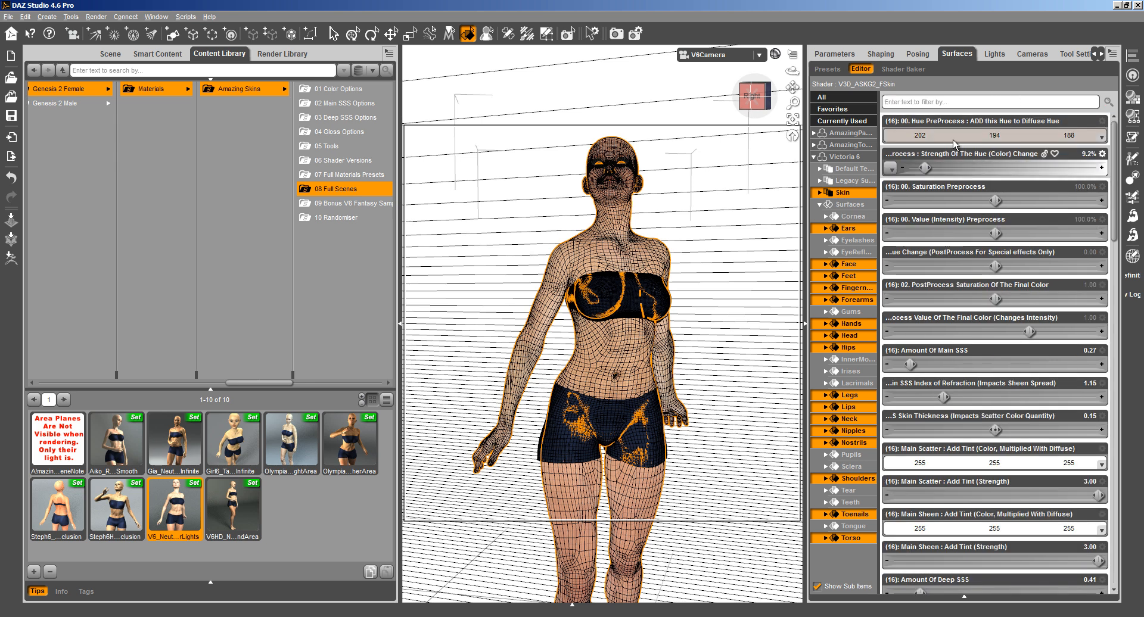
click(951, 136)
drag(590, 237, 598, 220)
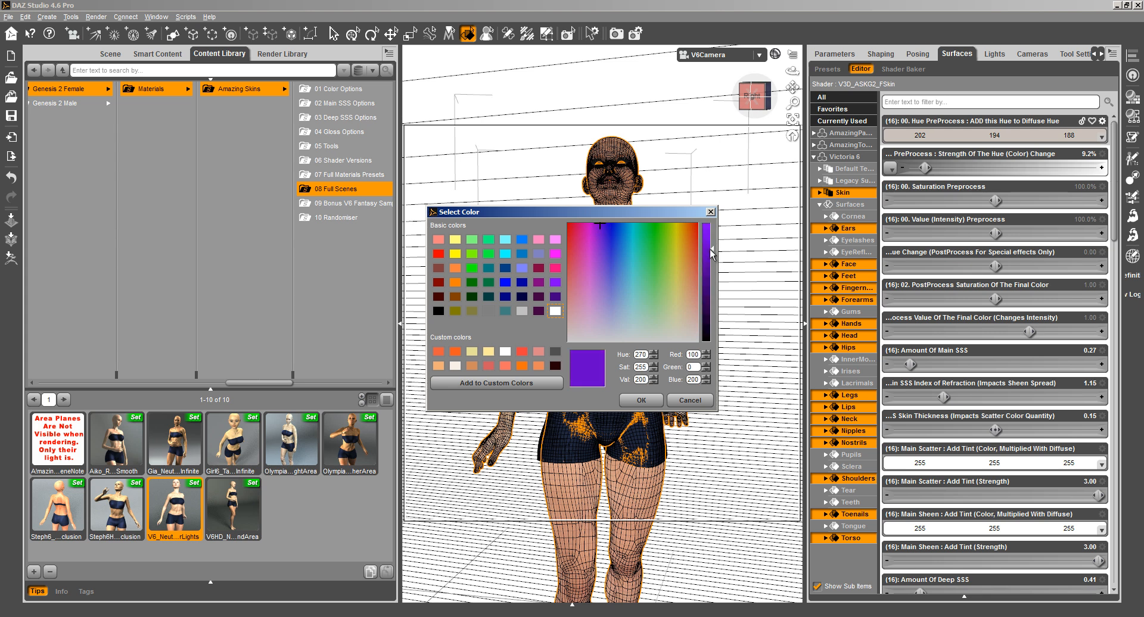
drag(712, 254, 712, 222)
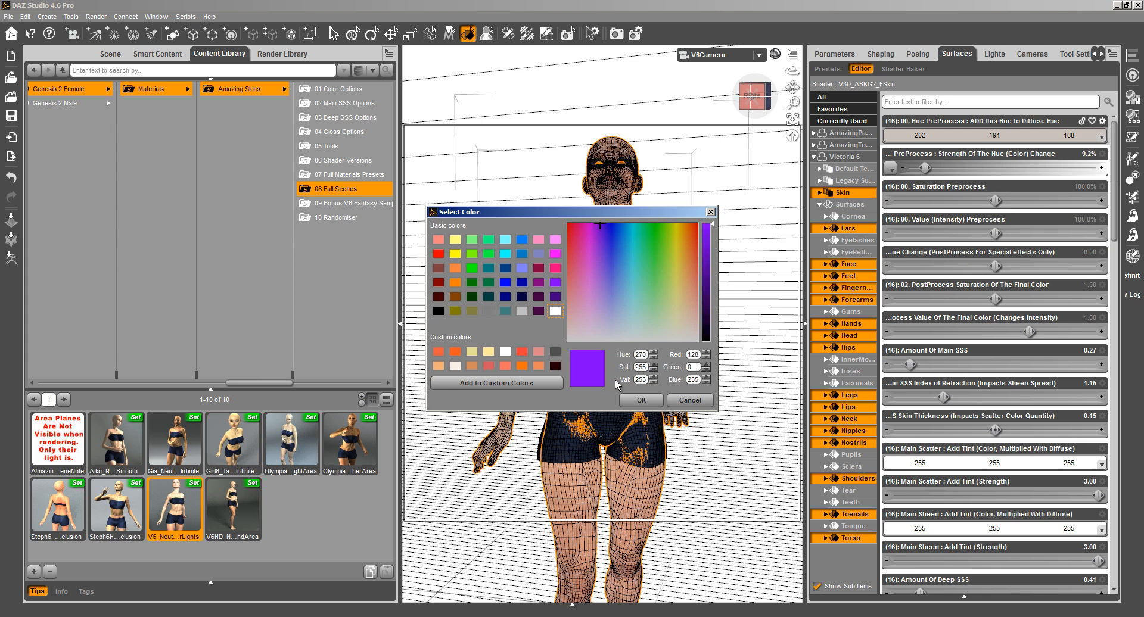
click(641, 400)
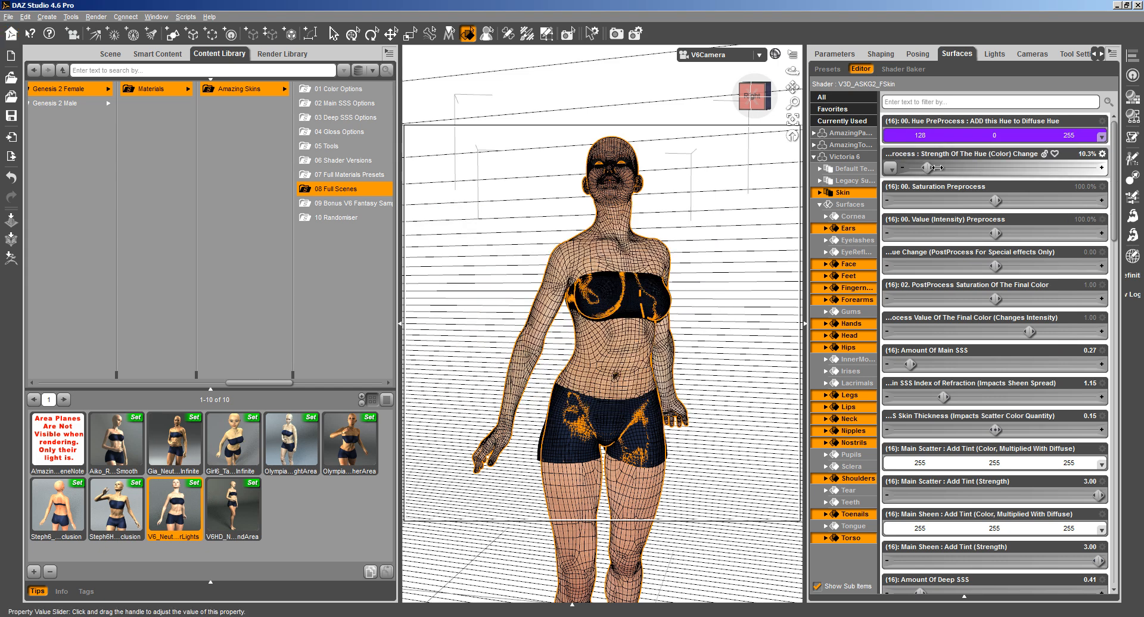
Set the Hue PreProcess strength of the colour change to 100% and render the scene to check the skin
drag(937, 168, 1107, 170)
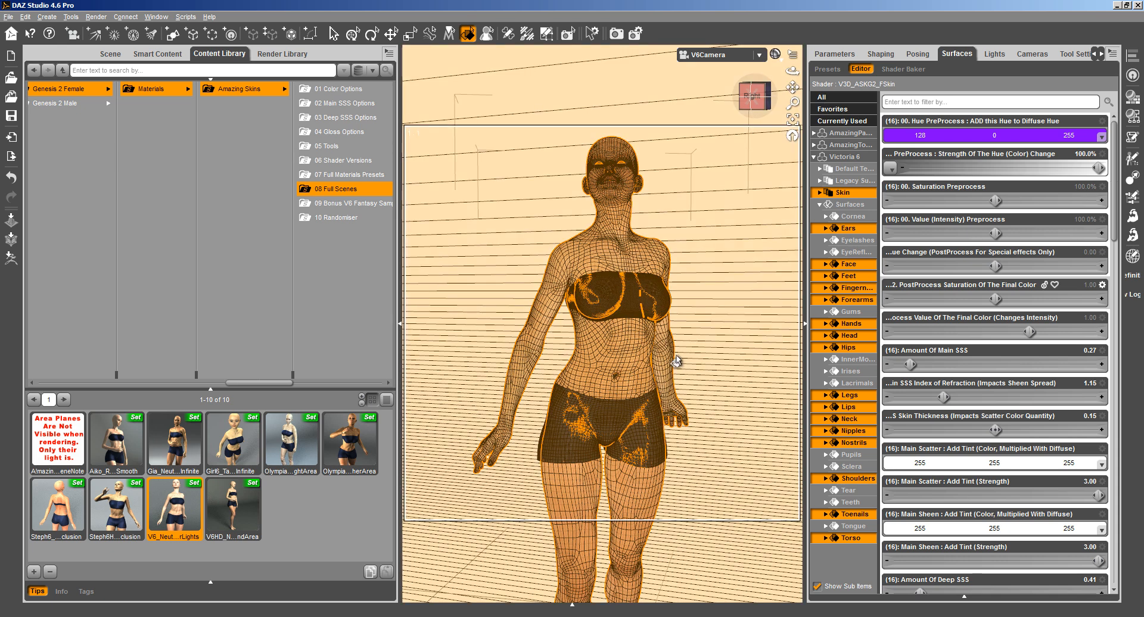
key(ctrl+r)
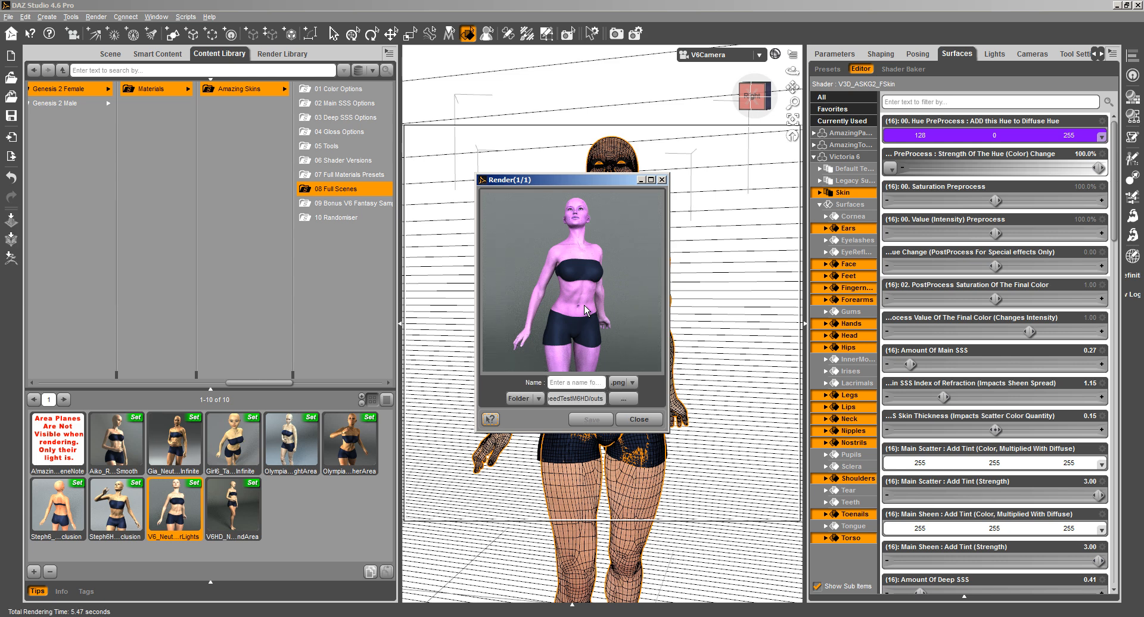
click(637, 419)
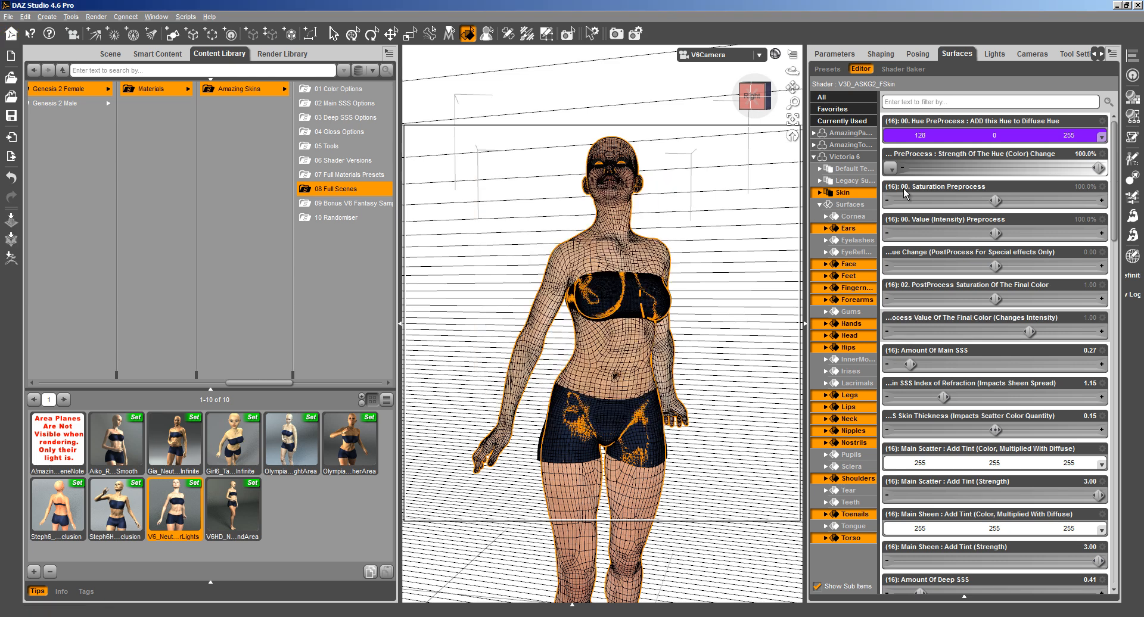
Filter the surface properties by "main", set the Main Sheen Add Tint colour to 15, 7, 241 and the Main SSS Index of Refraction to 1.32
click(893, 102)
text(main)
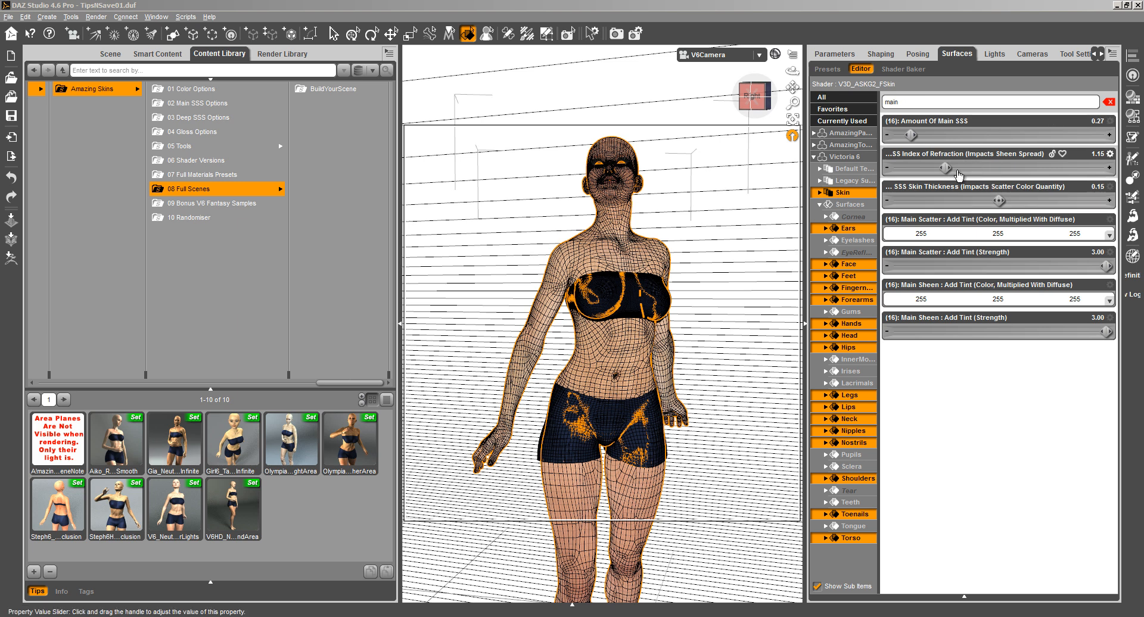
click(998, 299)
click(609, 228)
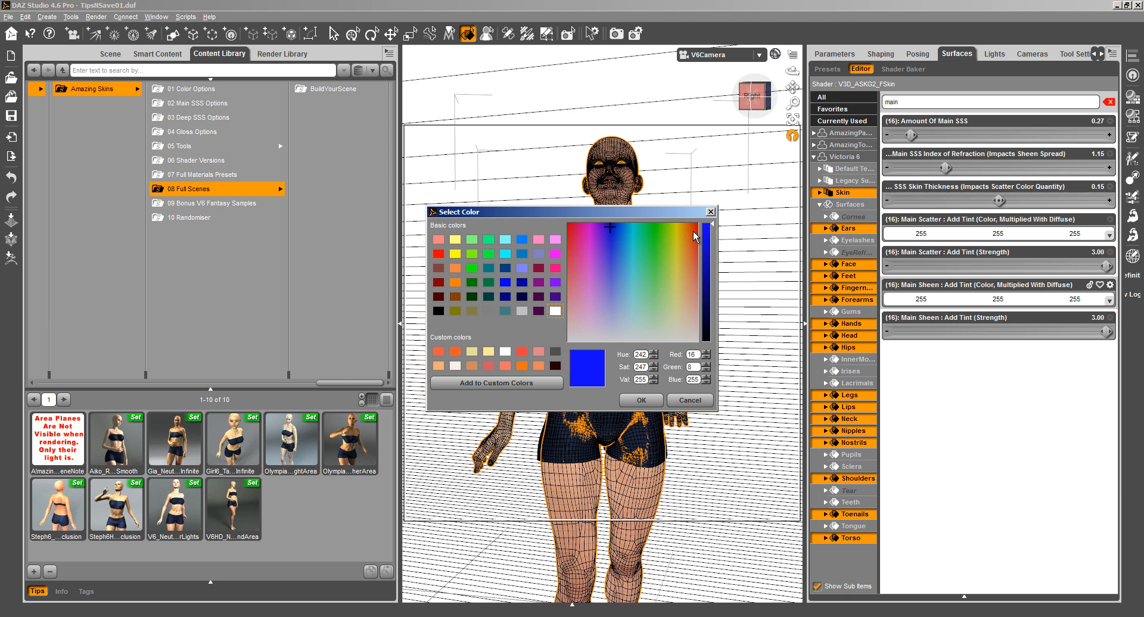
click(641, 400)
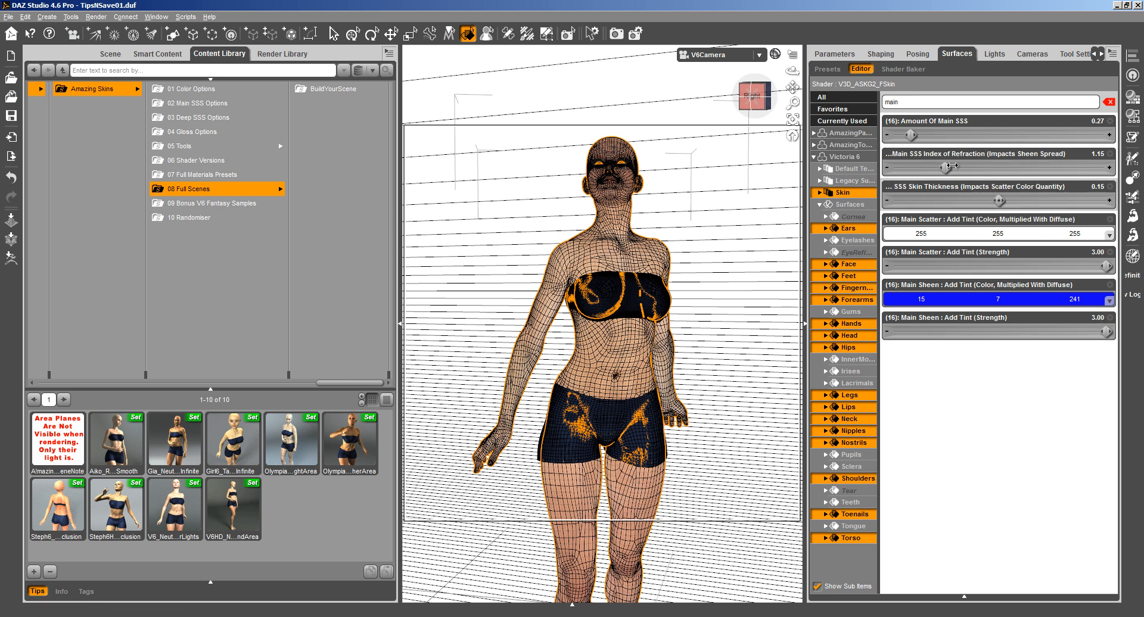
drag(945, 168, 1005, 161)
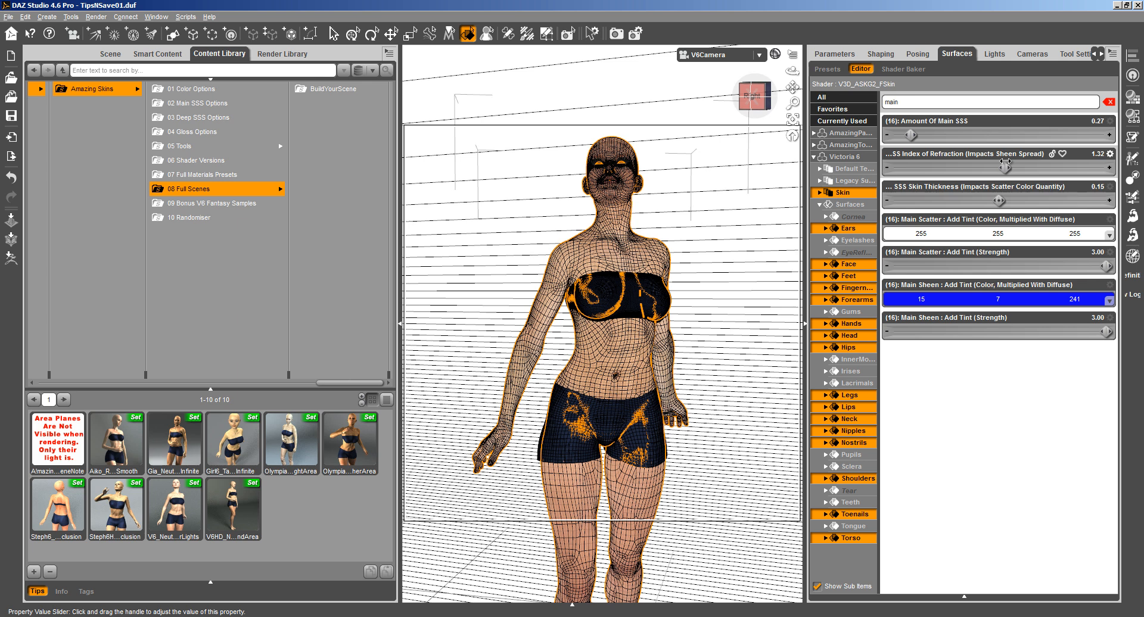
Set the Amount Of Main SSS for the selected skin surfaces to 1.73 and render the scene to check it
drag(929, 134, 1015, 136)
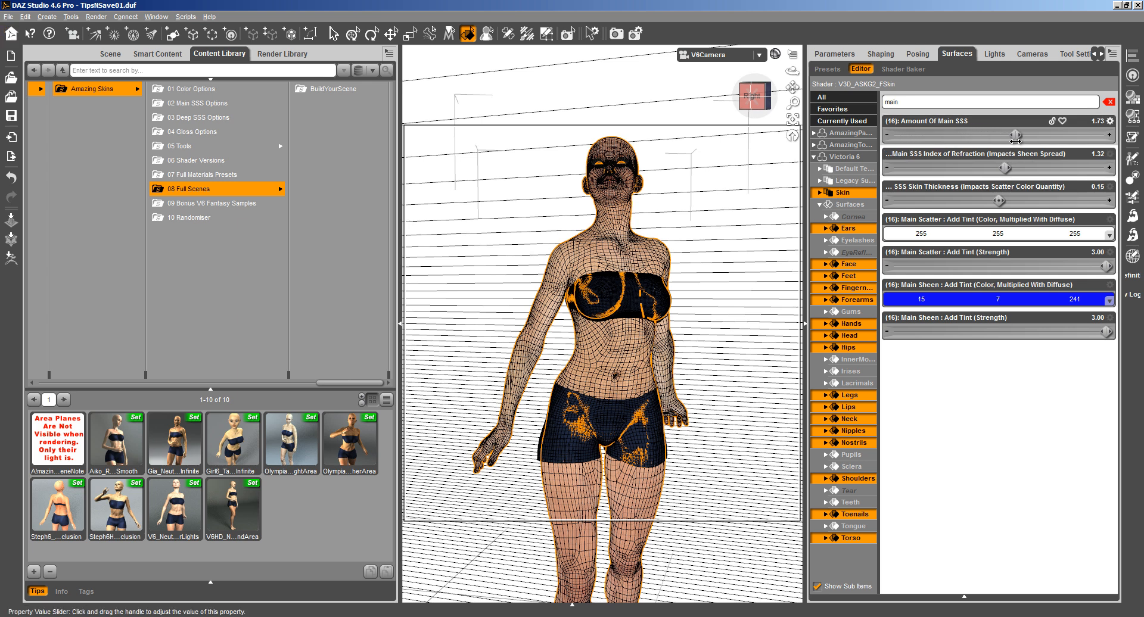
click(98, 17)
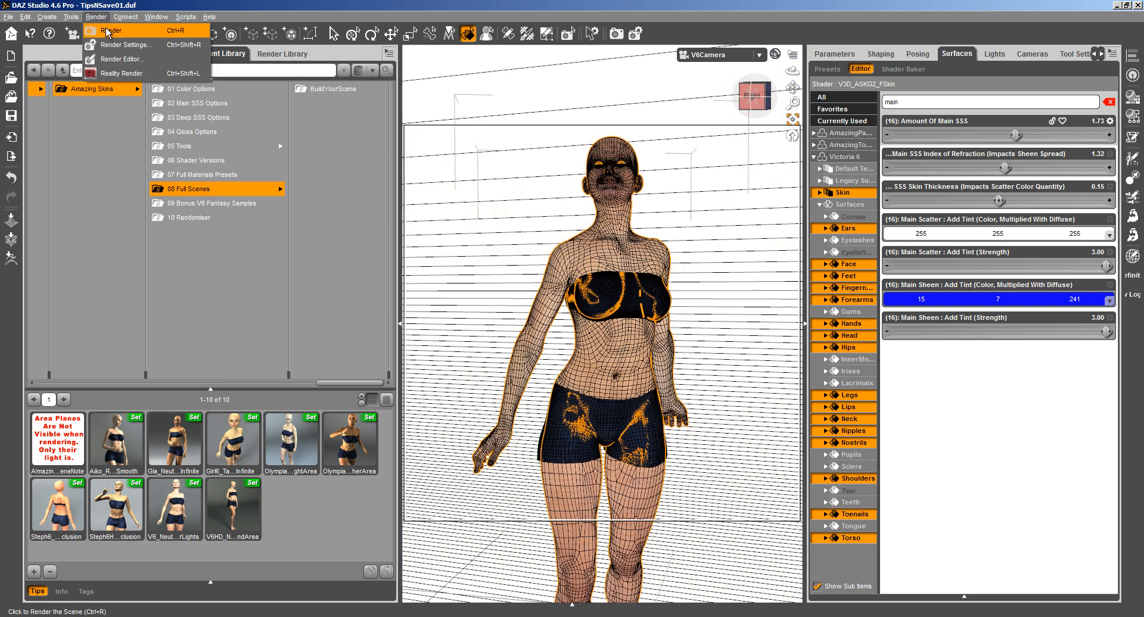
click(107, 30)
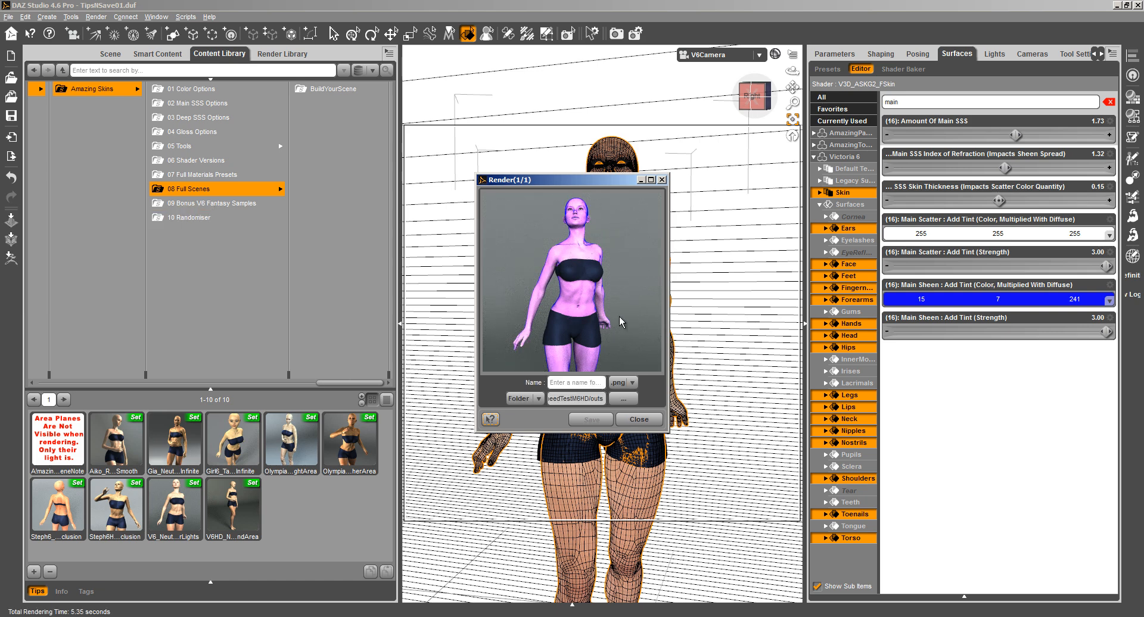
click(639, 419)
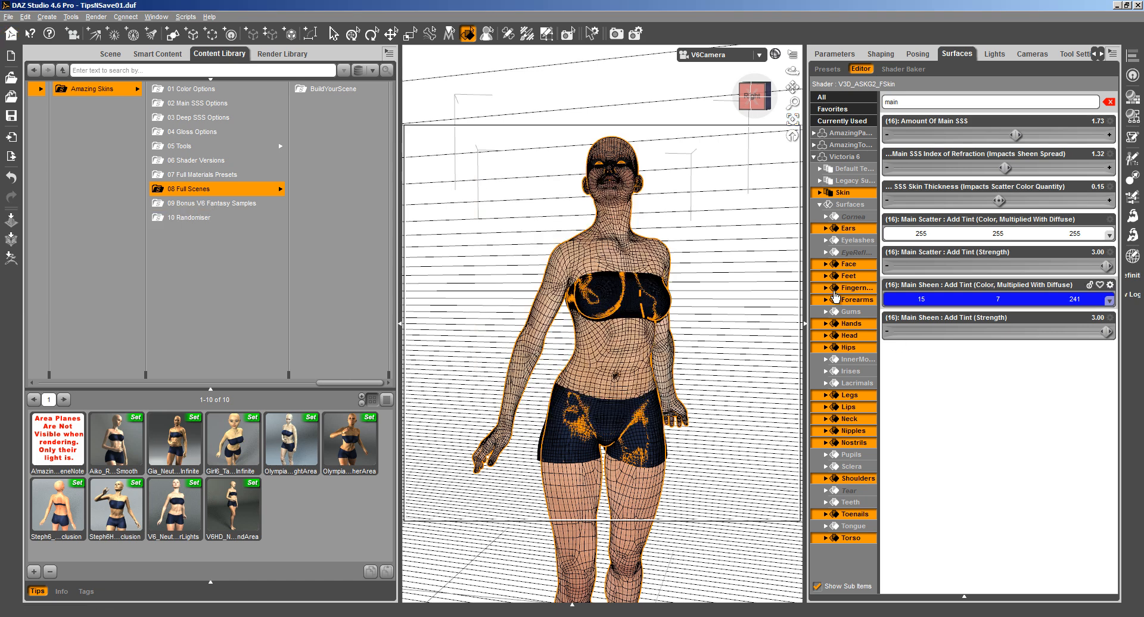
Clear the property filter, expand Victoria 6's Skin group and widen the surface editor and its surface list to show full group names
click(1109, 102)
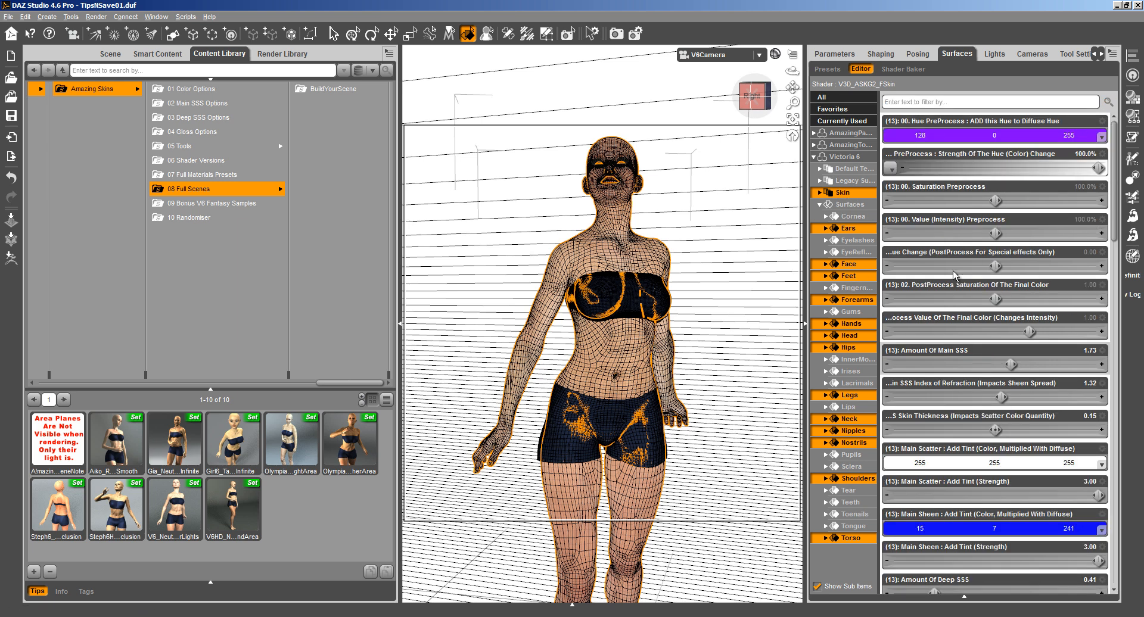
click(820, 192)
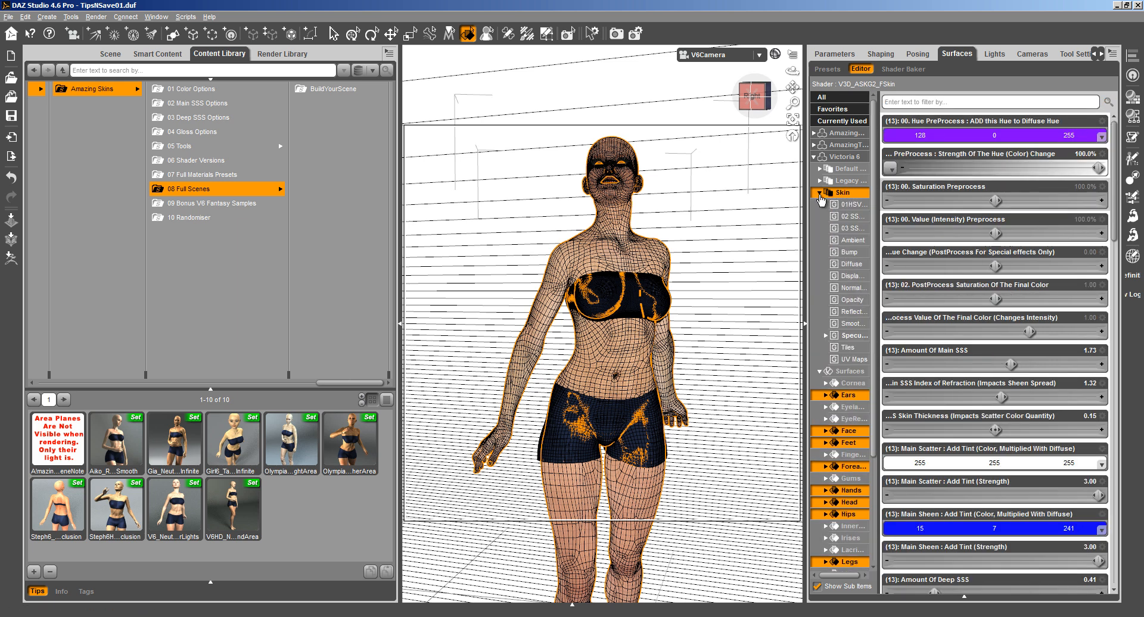
click(849, 205)
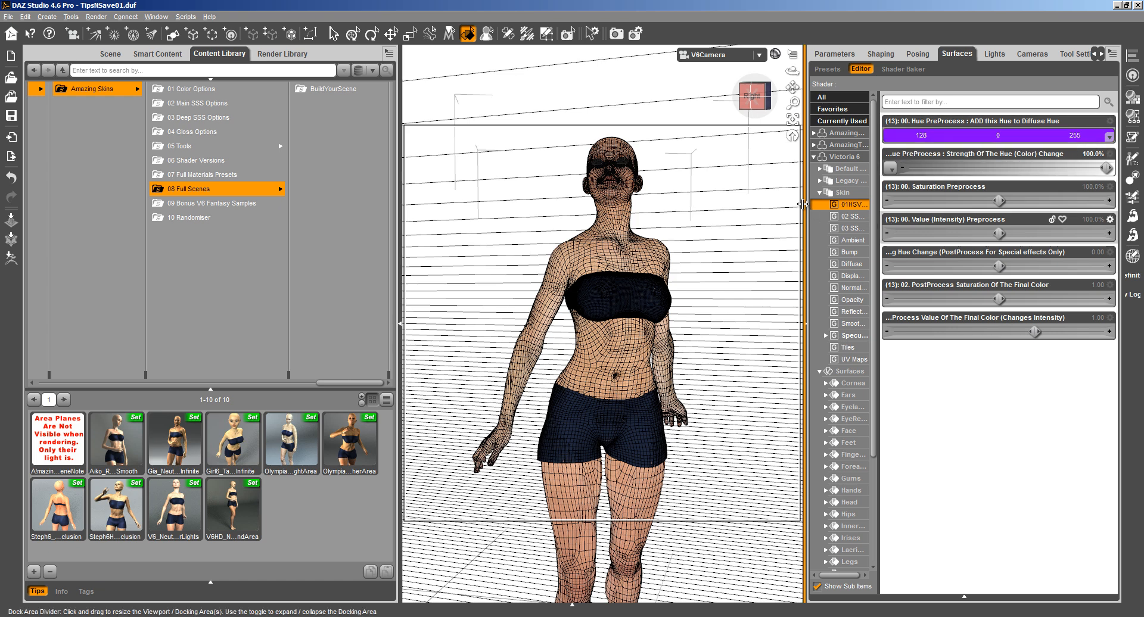
drag(778, 207, 686, 213)
click(743, 217)
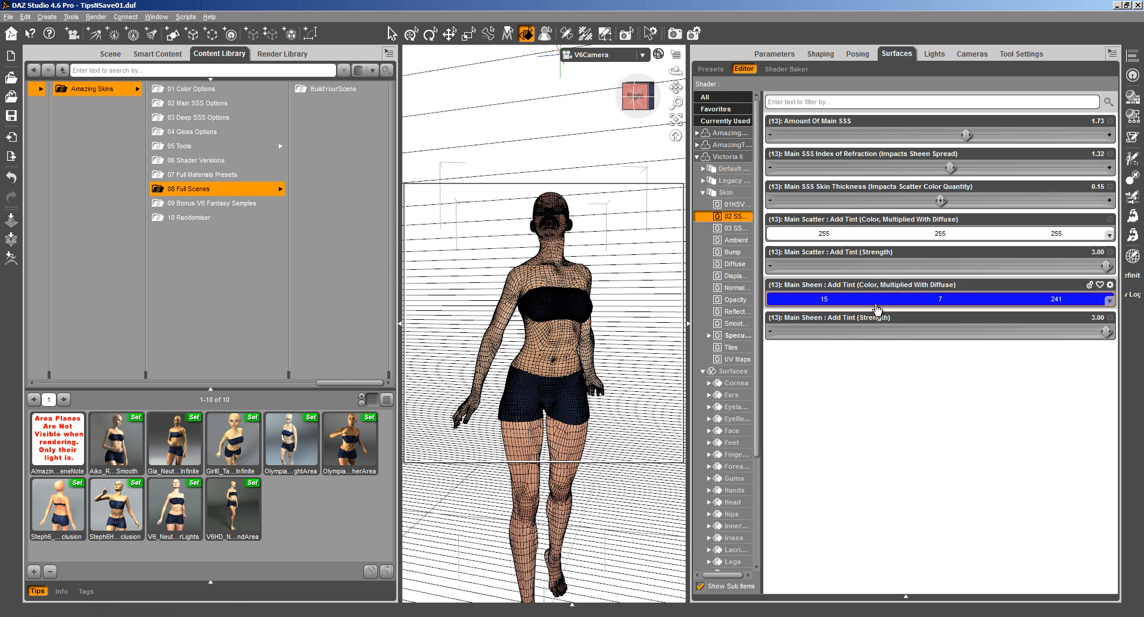
drag(761, 226, 855, 227)
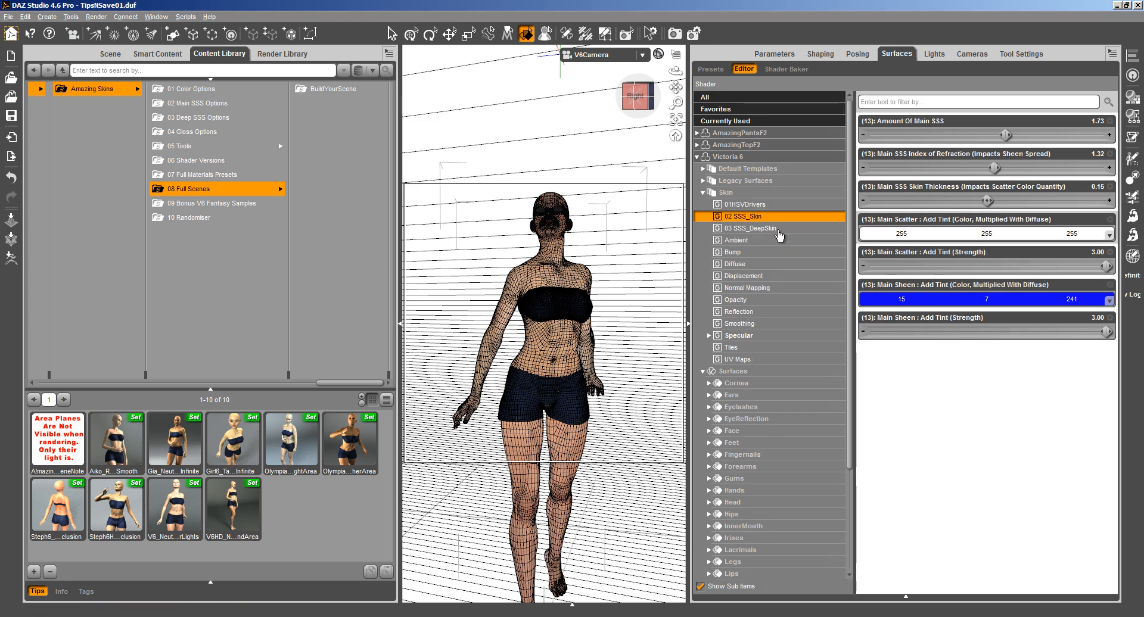
Compare the properties in the 02 SSS_Skin and 03 SSS_DeepSkin groups
click(775, 228)
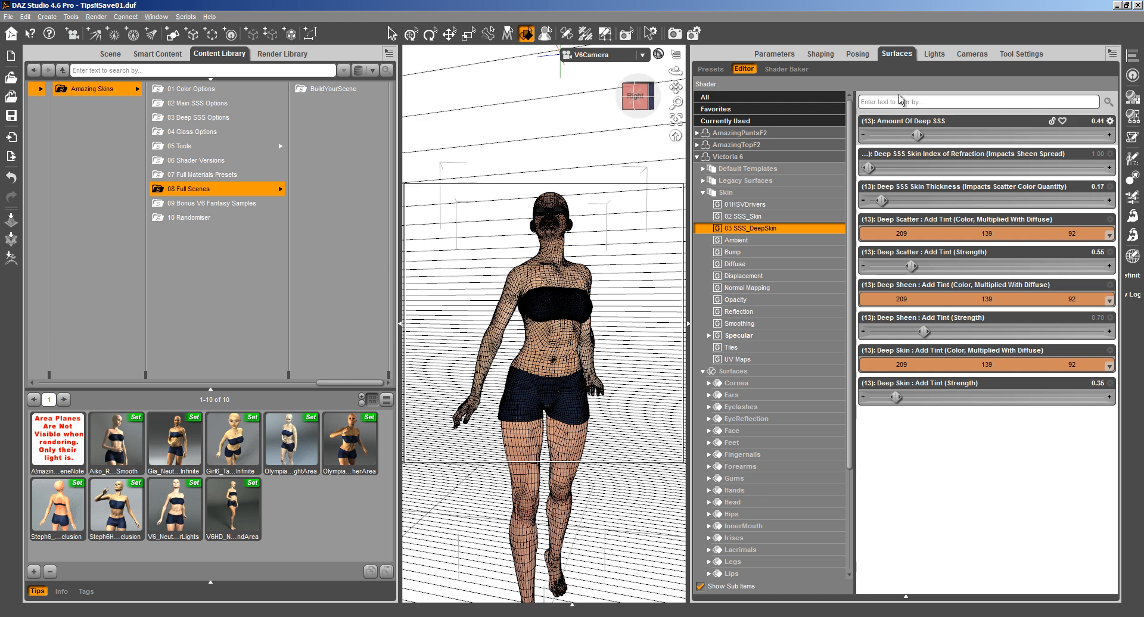
click(767, 216)
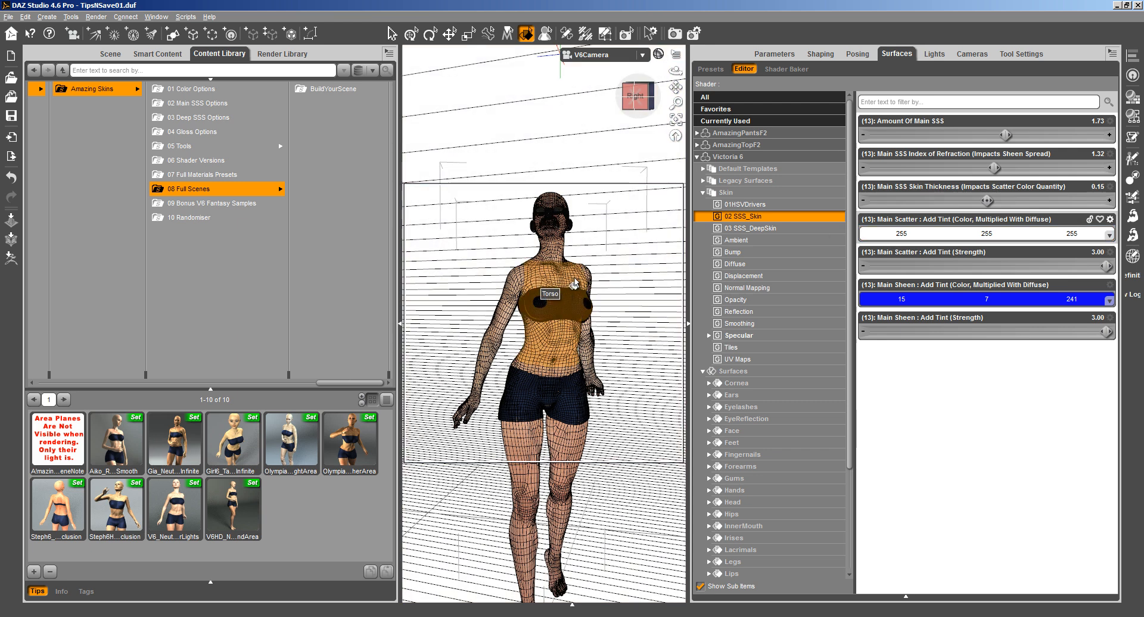
click(774, 229)
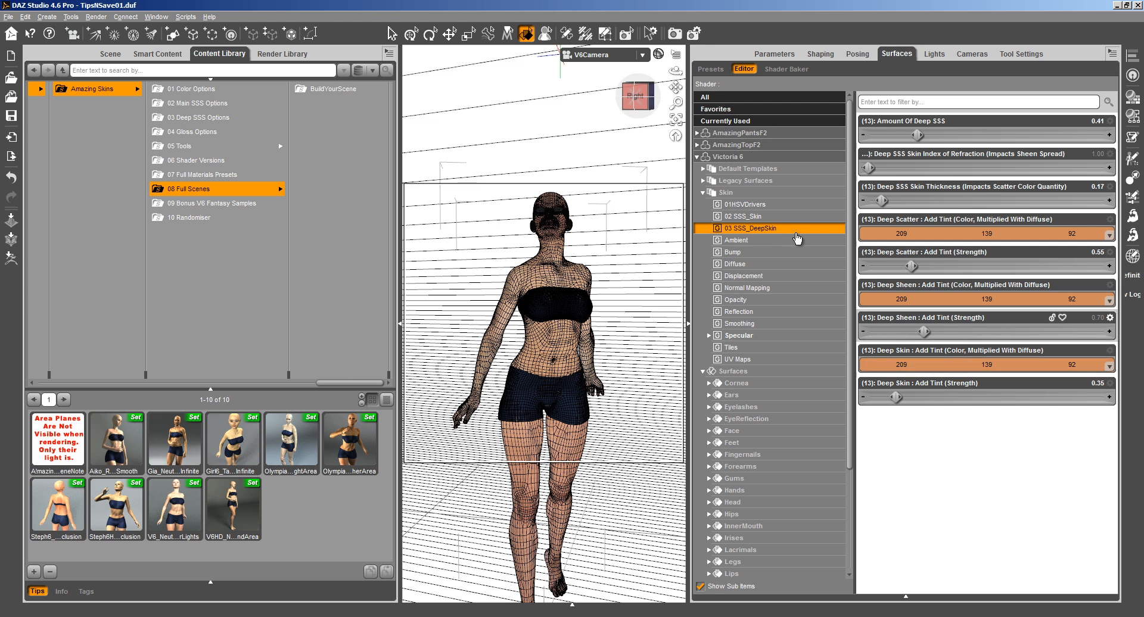
click(767, 216)
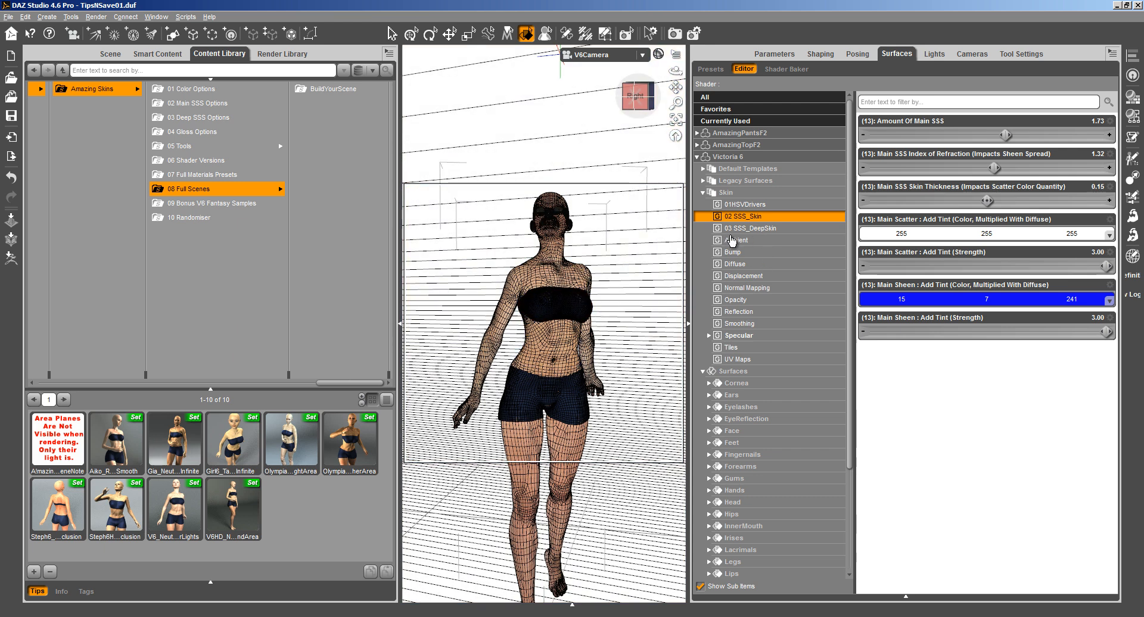
In the 03 SSS_DeepSkin group, set the Deep Skin Add Tint strength to 2.18 and its colour to green 22, 209, 18
click(752, 229)
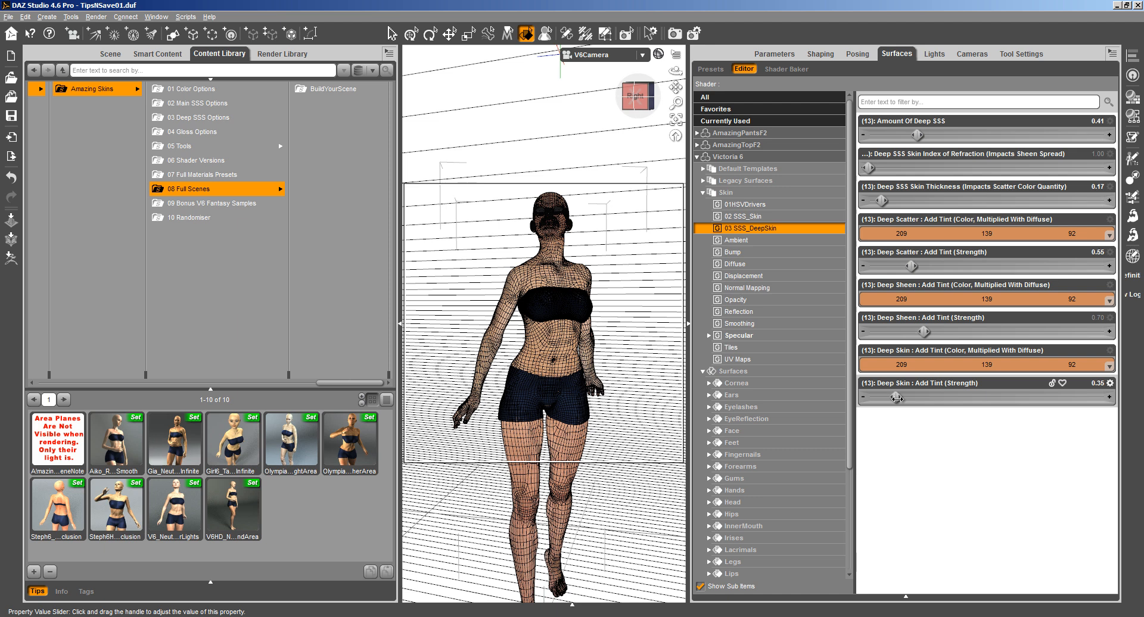
drag(897, 398, 1041, 398)
click(977, 365)
click(656, 234)
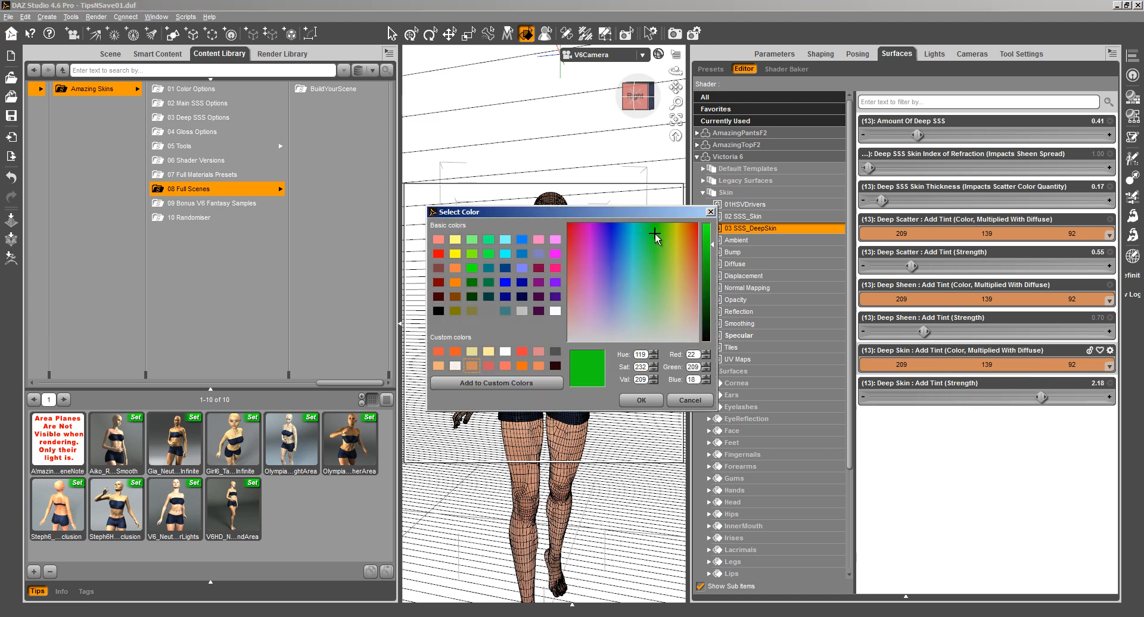
click(643, 400)
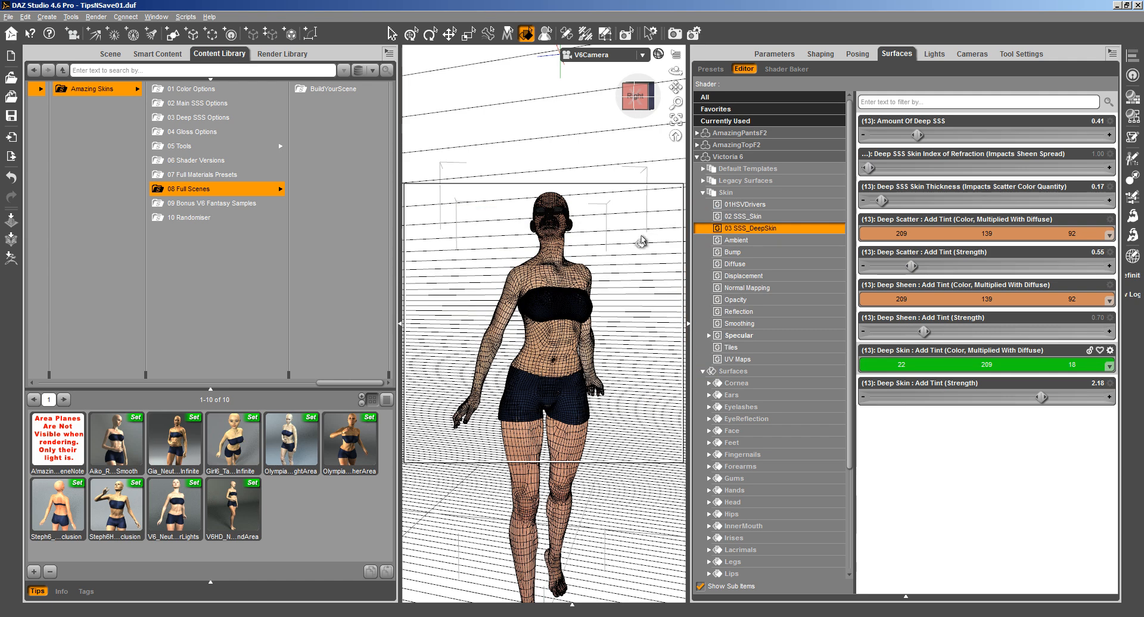
Render the scene to check the green deep skin tint
click(95, 17)
click(107, 25)
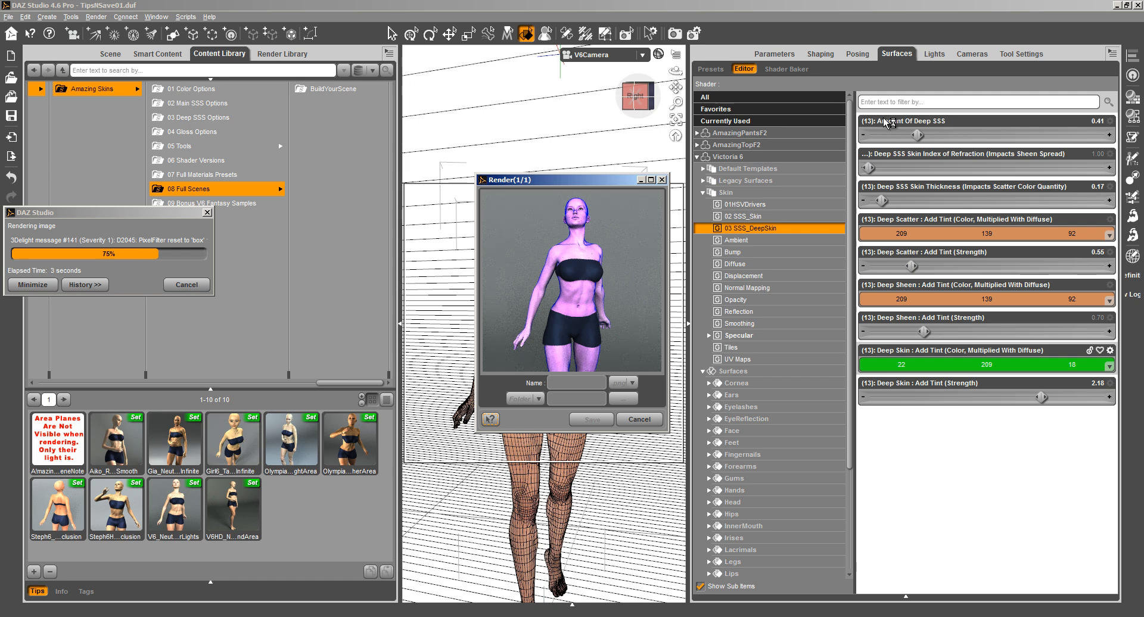
click(638, 420)
Raise the Amount Of Deep SSS to 2.00 and render the scene to check the effect on the skin
drag(979, 135, 1117, 136)
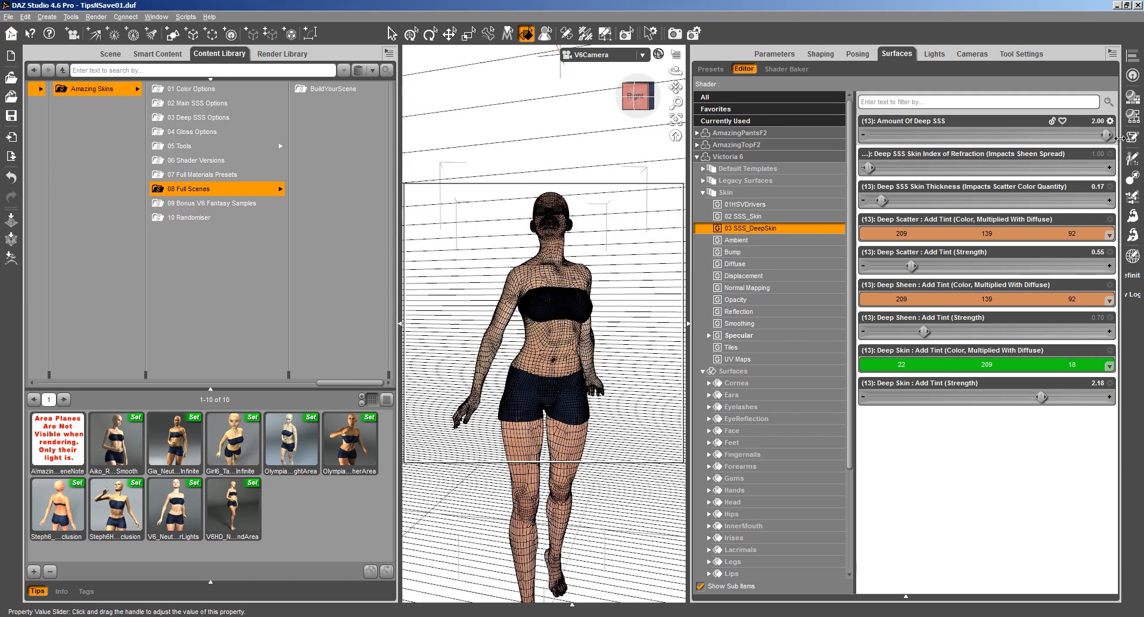
click(95, 17)
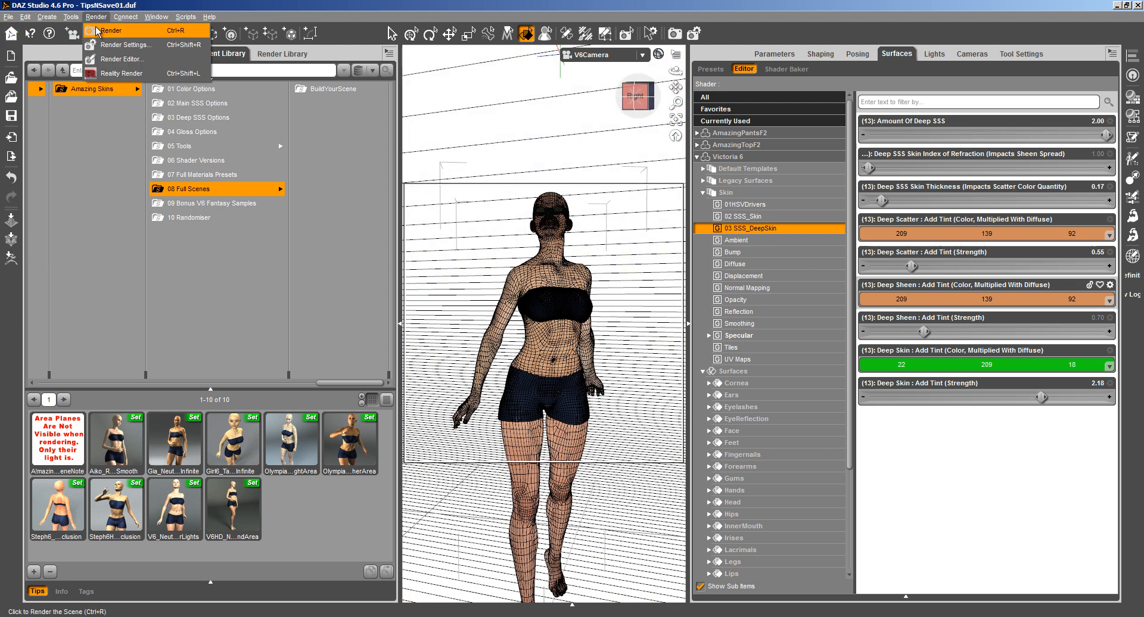
click(111, 33)
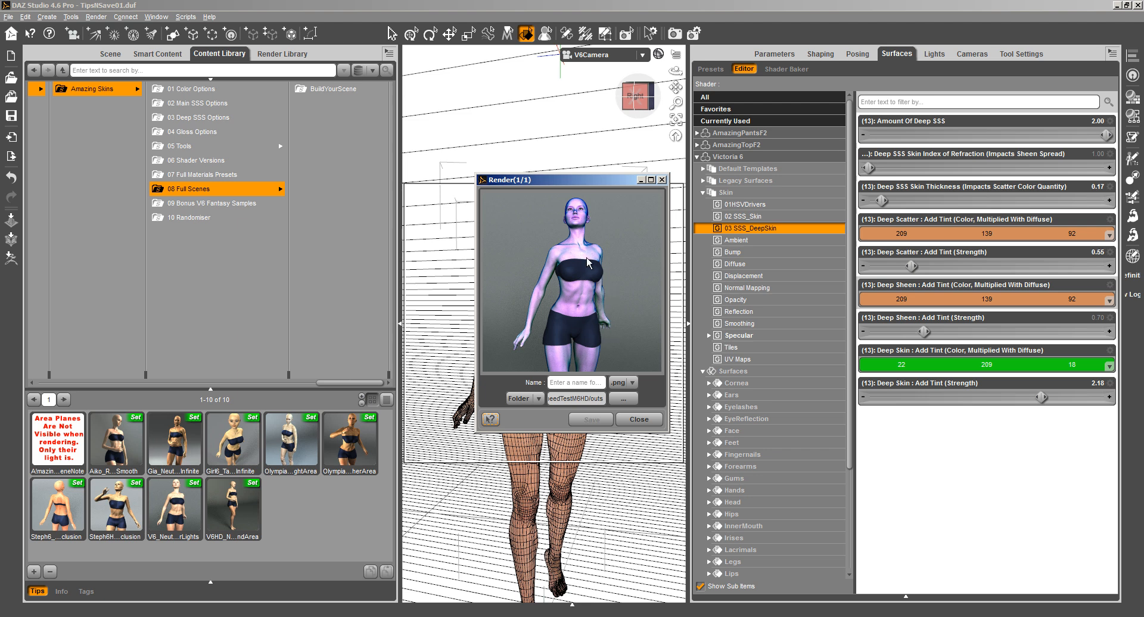
click(639, 419)
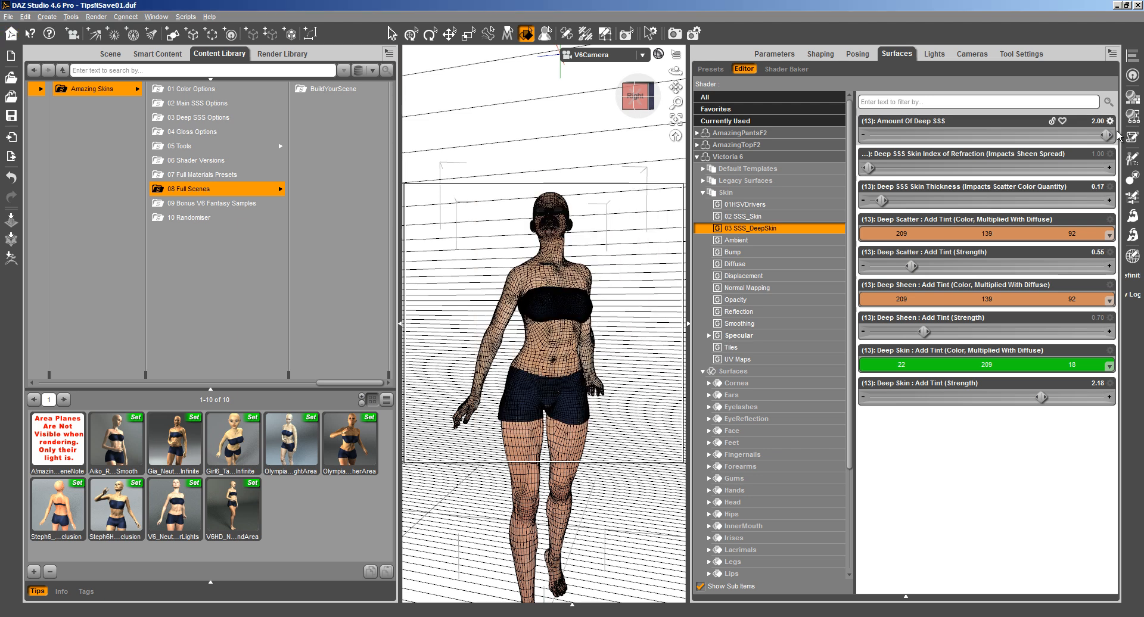
Set the Amount Of Deep SSS to 0.00 and render the scene for comparison
drag(858, 126, 855, 126)
click(96, 17)
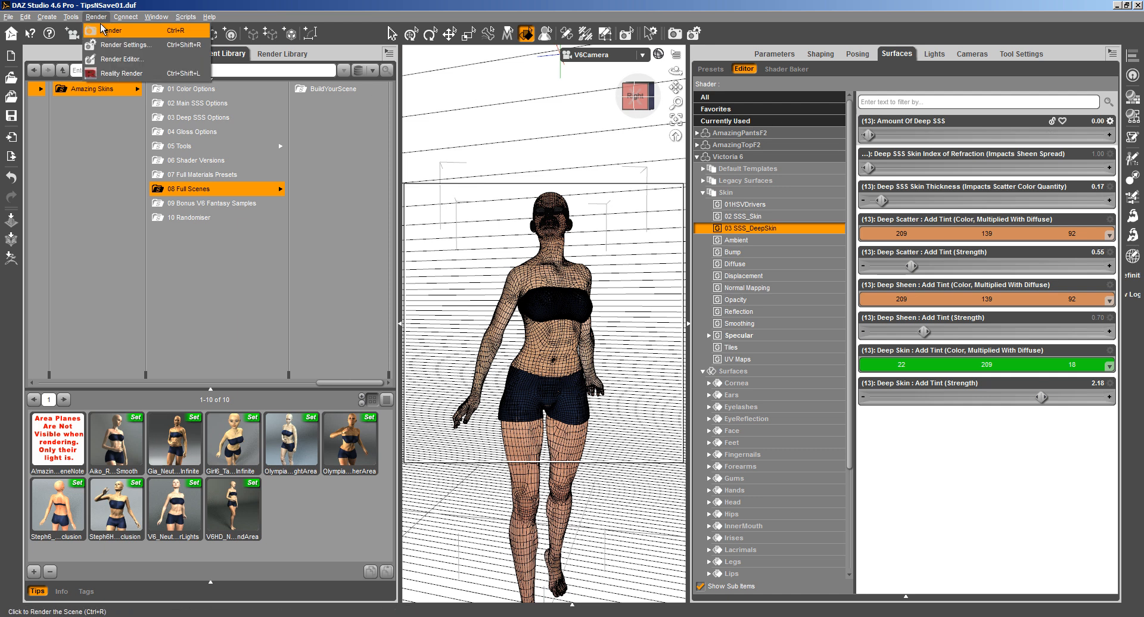
click(111, 27)
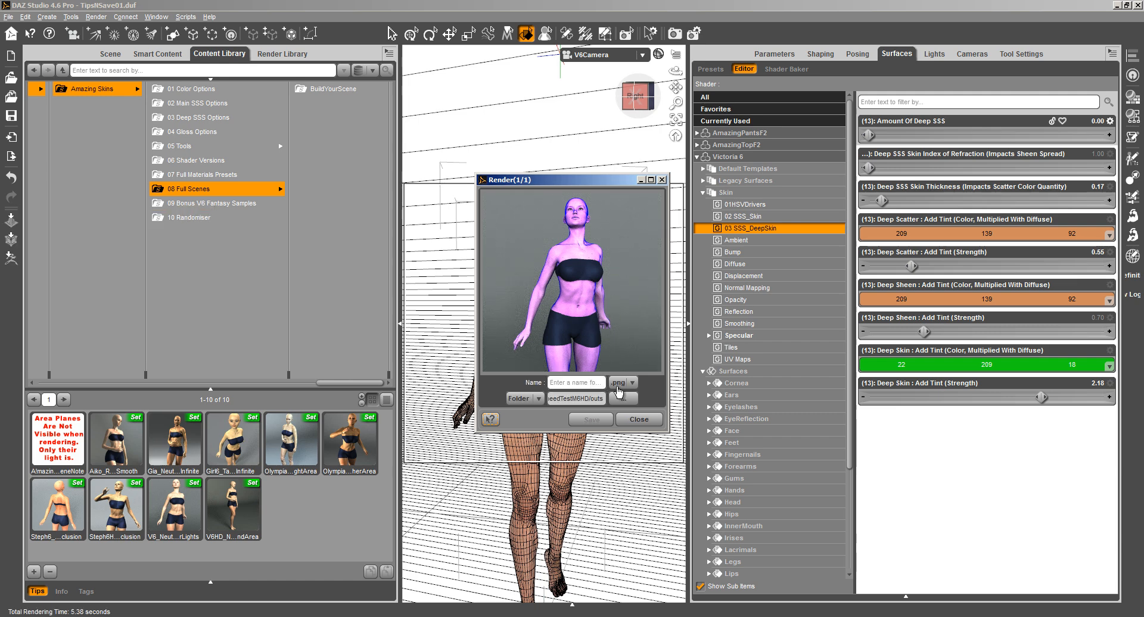
click(640, 420)
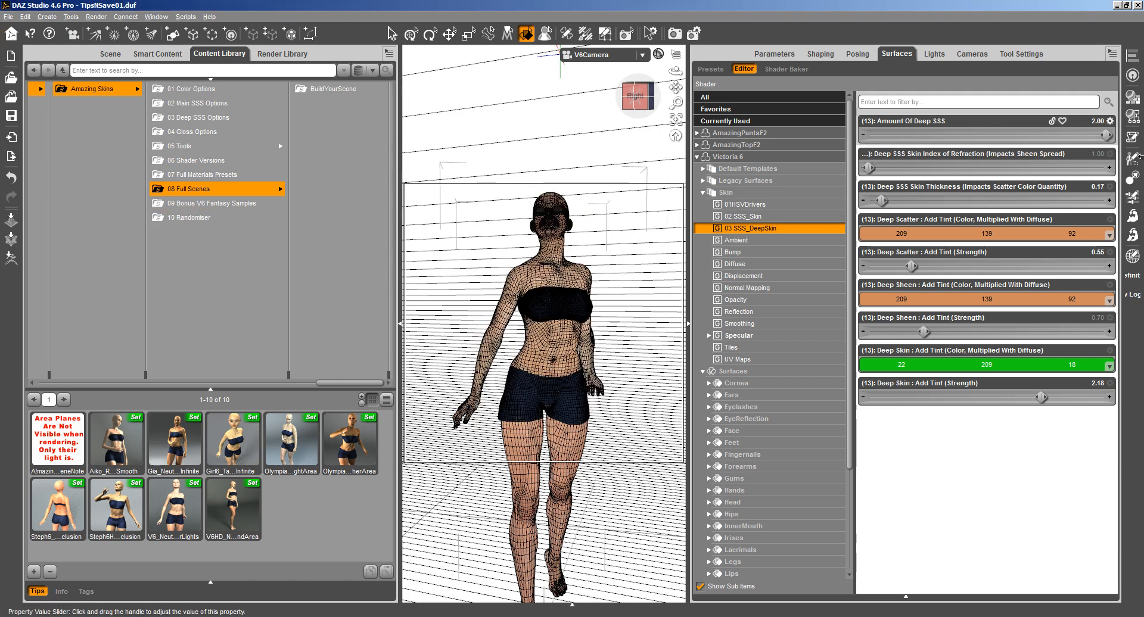
Return the Amount Of Deep SSS to 2.00 and render the scene again
click(96, 17)
click(110, 36)
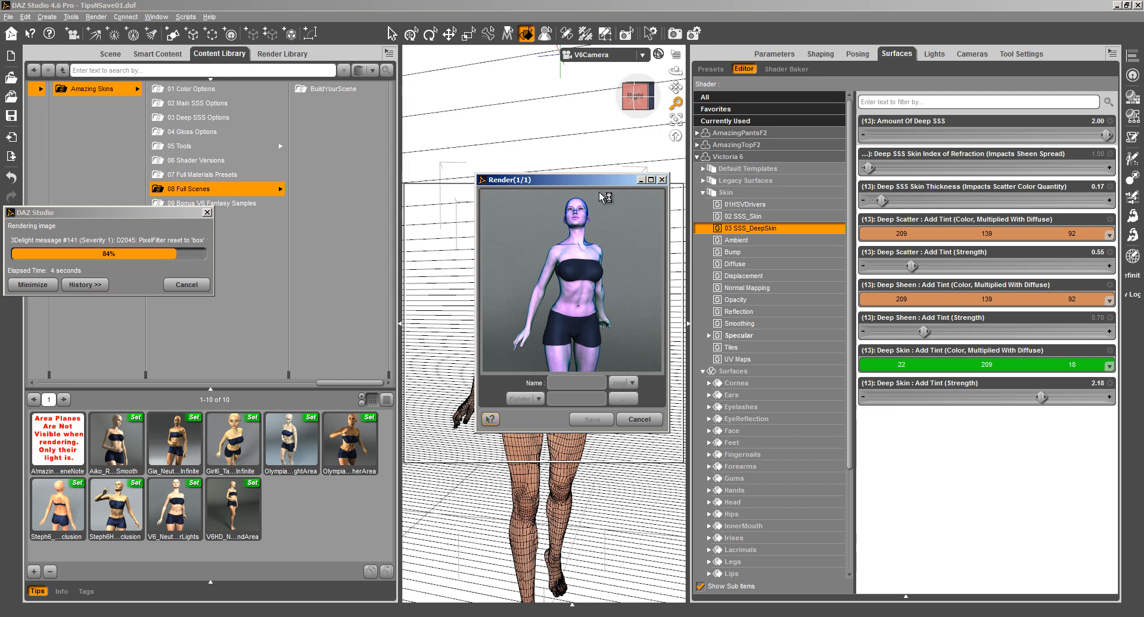
click(638, 420)
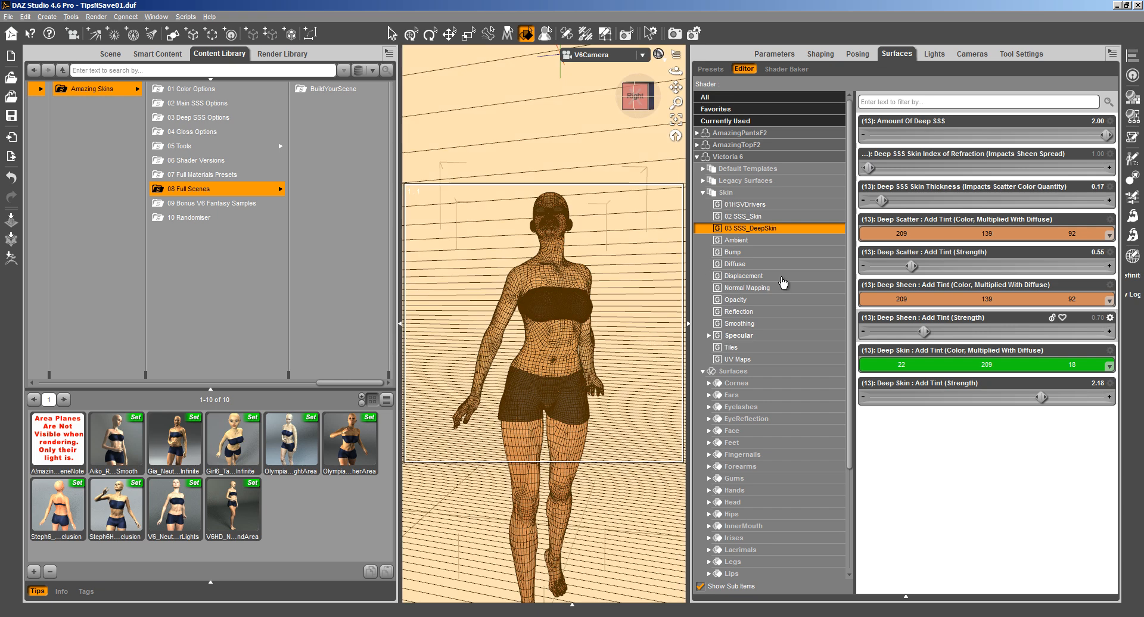
Select Victoria 6's whole Skin group, add the Lips surface to the selection and filter the properties by "sp"
click(769, 194)
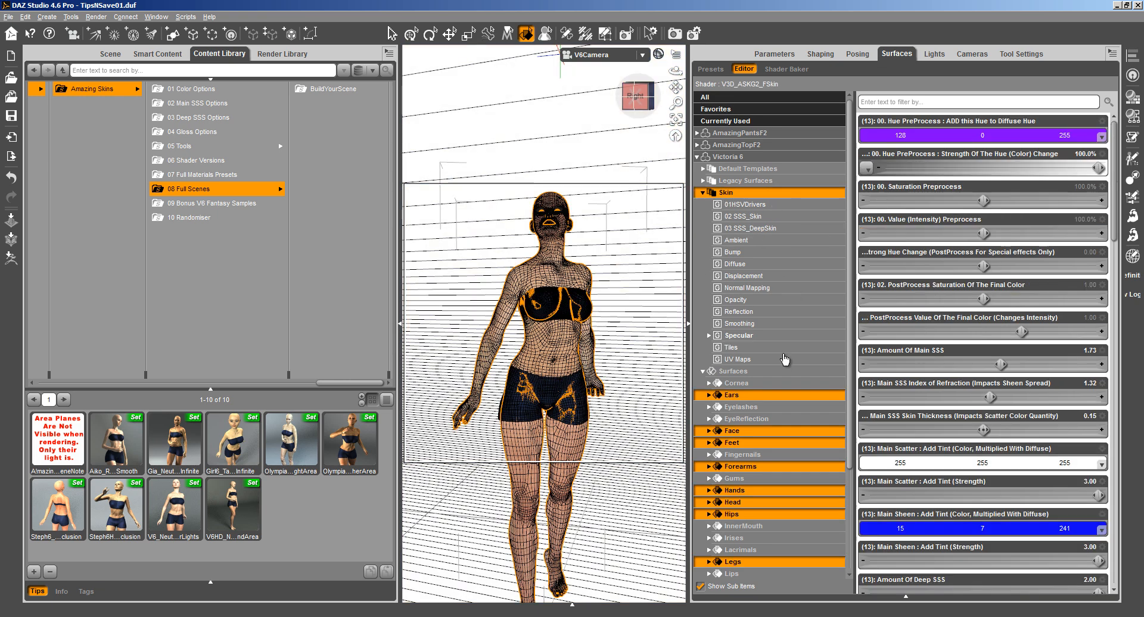
scroll(759, 464, down, 3)
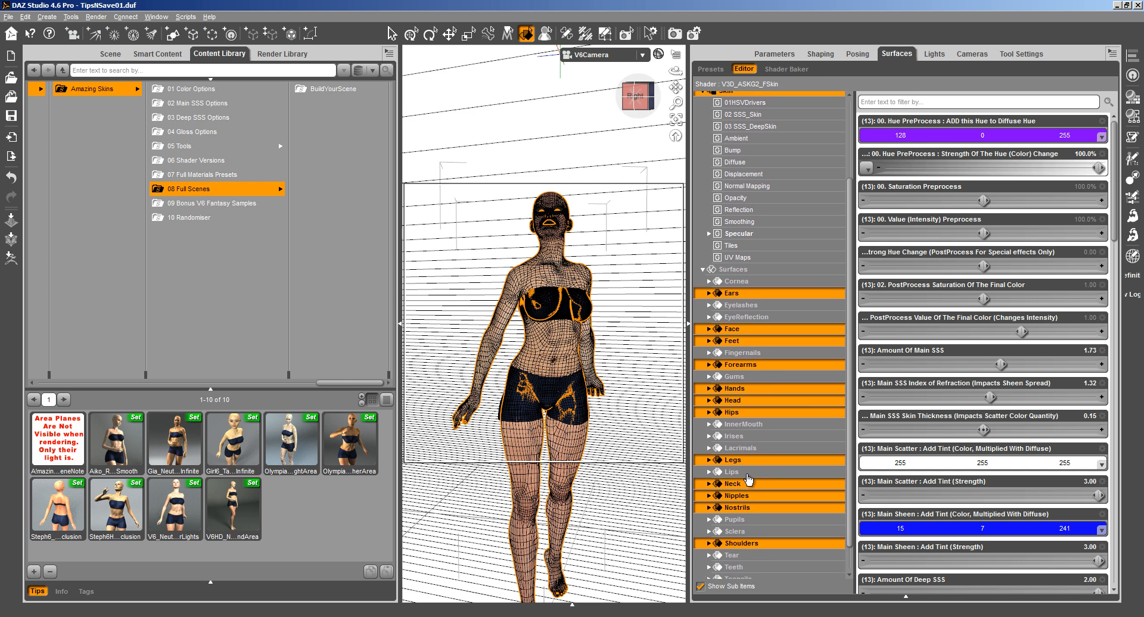
ctrl+click(749, 471)
click(929, 106)
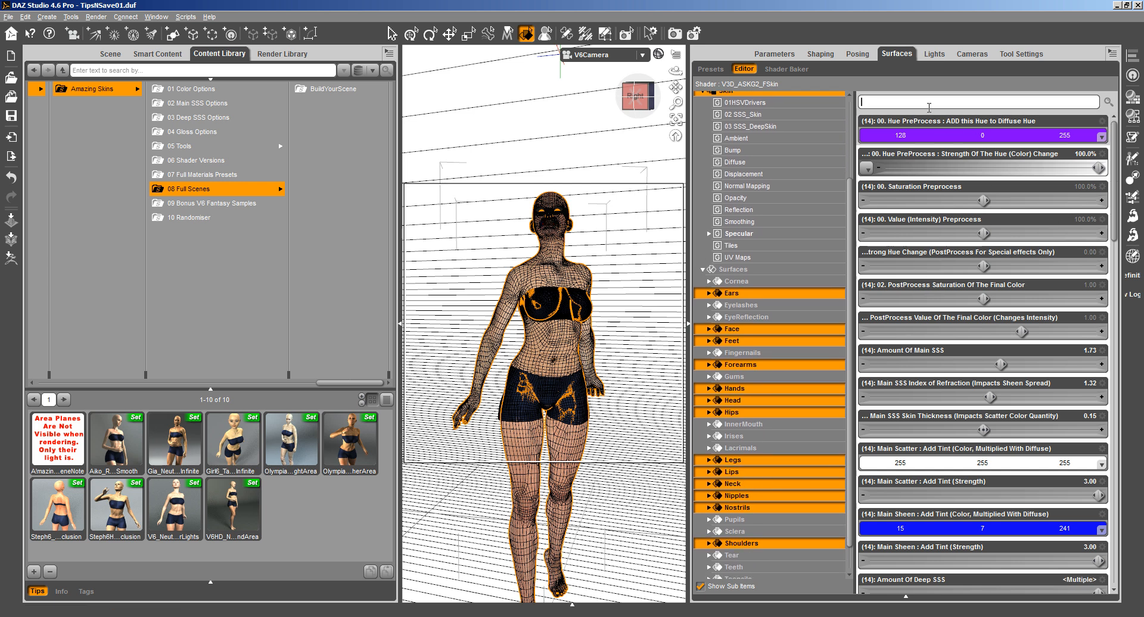
text(sp)
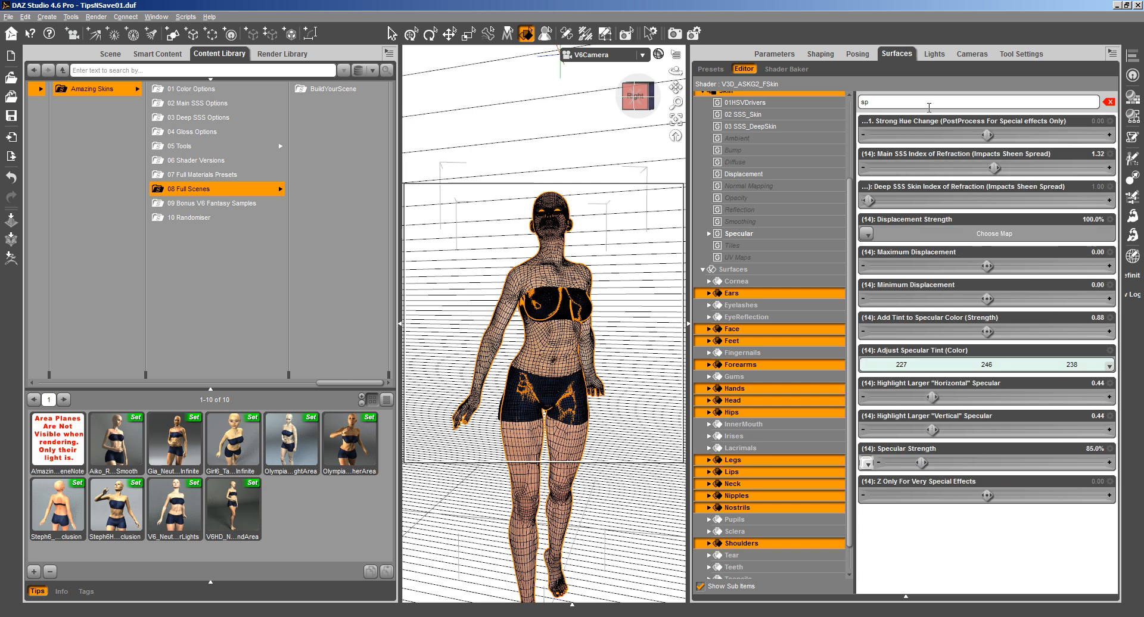
Set the Adjust Specular Tint colour of the selected skin surfaces to yellow-green 207, 246, 31
click(952, 368)
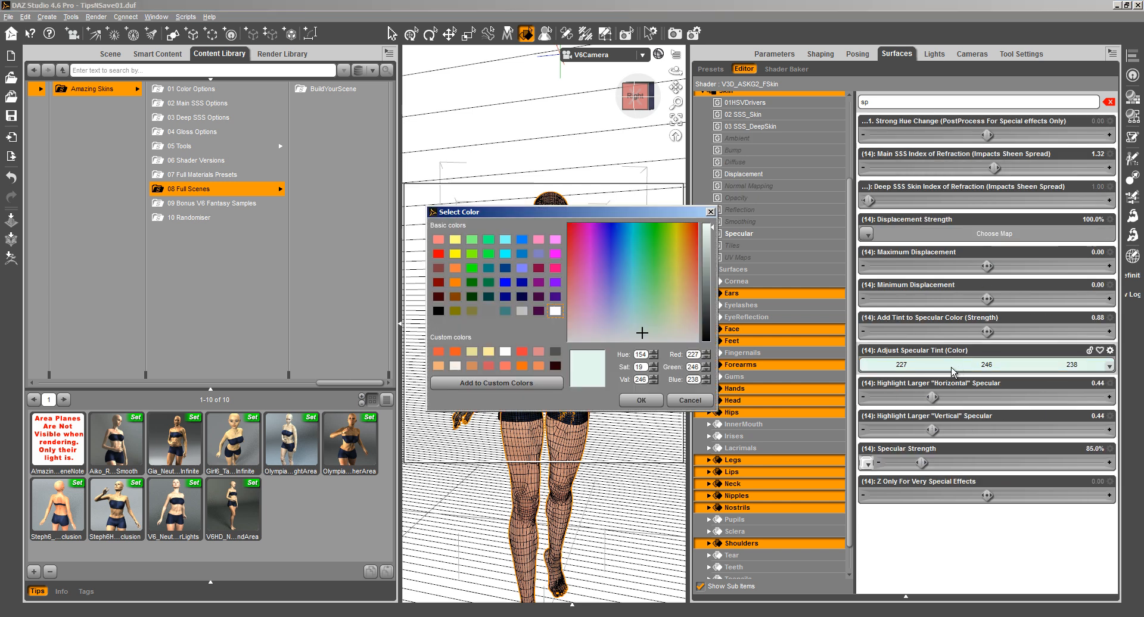
drag(680, 247, 675, 244)
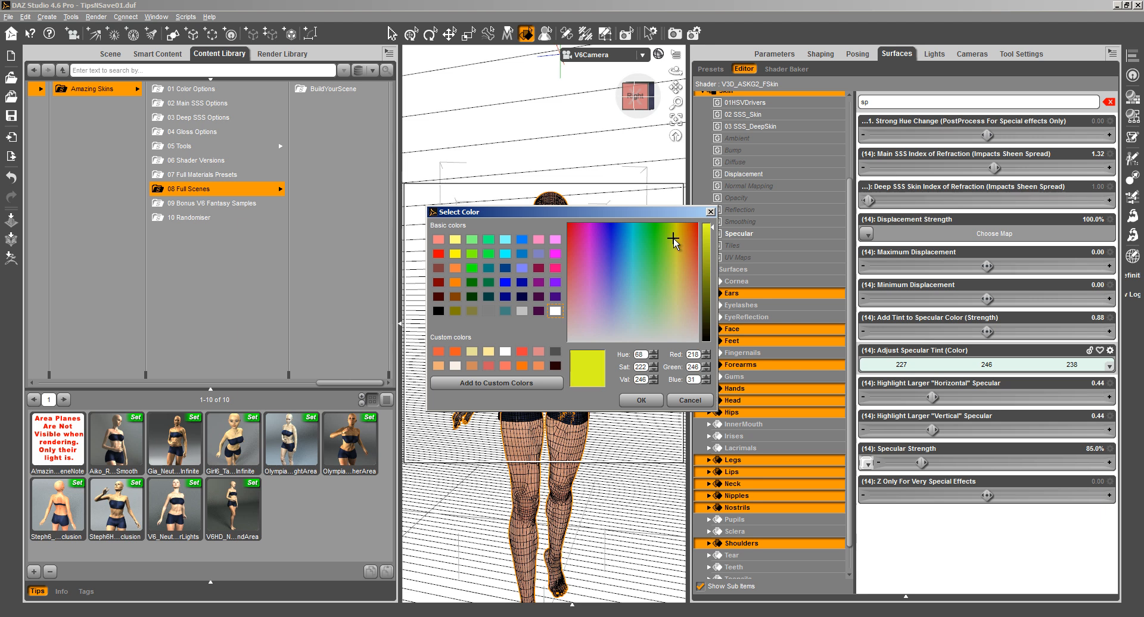
click(643, 402)
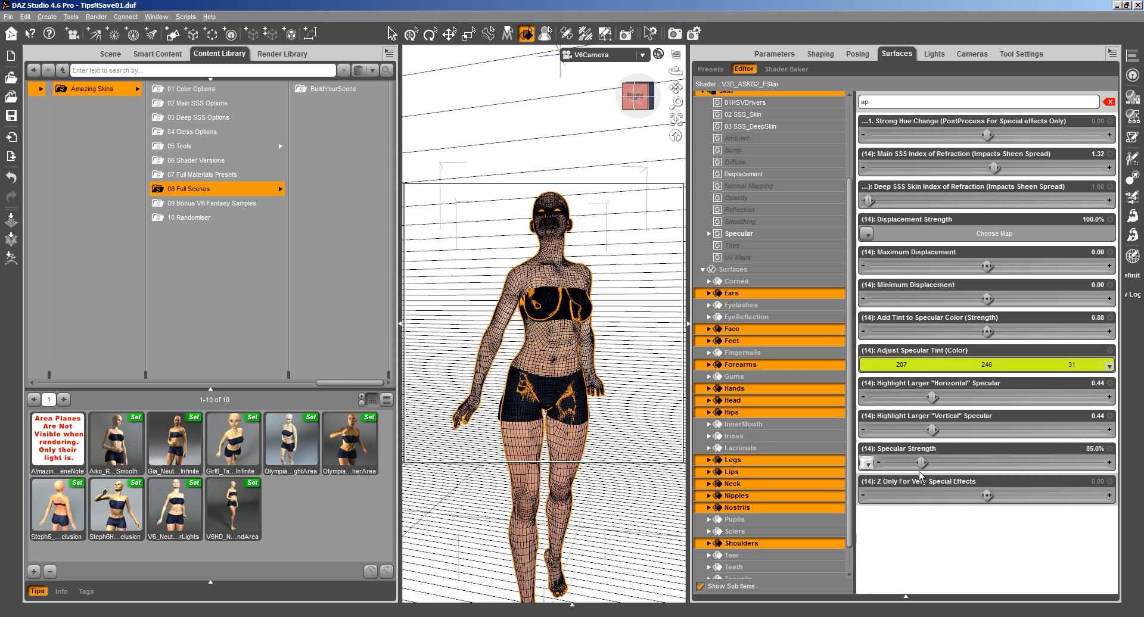
Set the Specular Strength to 500%, the Highlight Larger "Vertical" Specular to 0.64 and the "Horizontal" one to 0.37
drag(921, 463, 1109, 461)
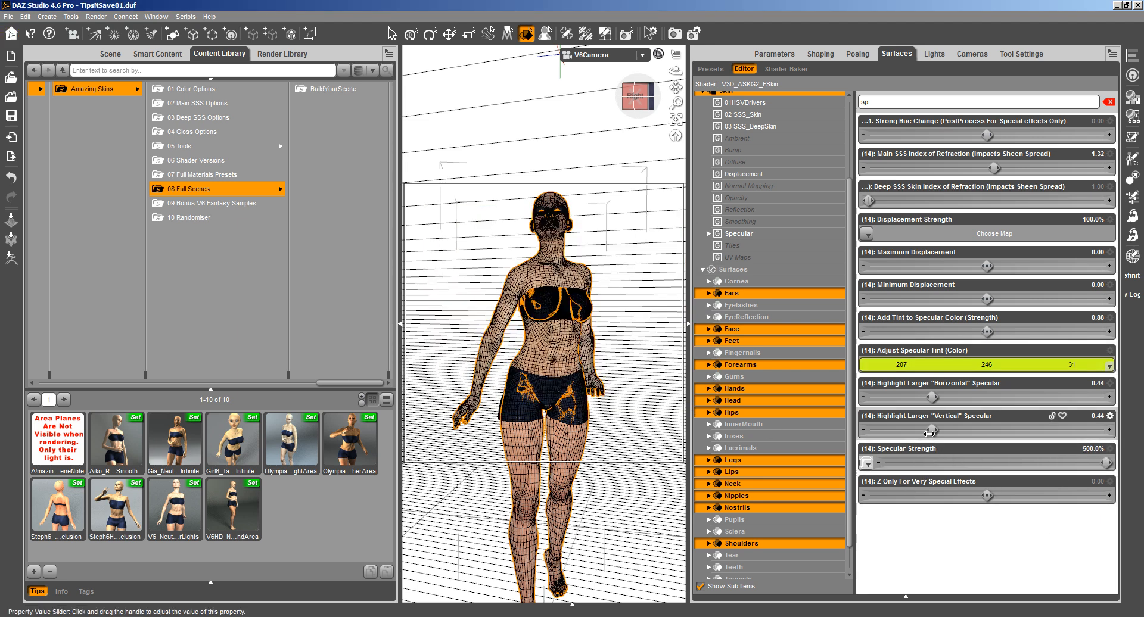
drag(982, 417, 1031, 416)
drag(939, 398, 909, 400)
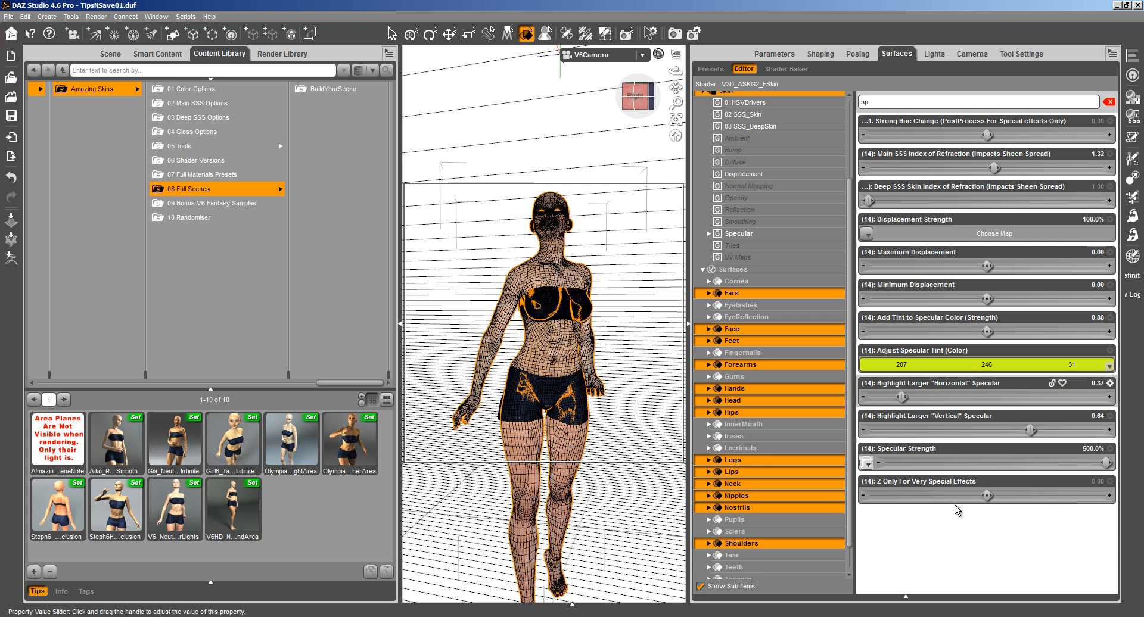
Set Z Only For Very Special Effects to 0.28 for the selected skin surfaces and render the scene
drag(987, 496, 1029, 495)
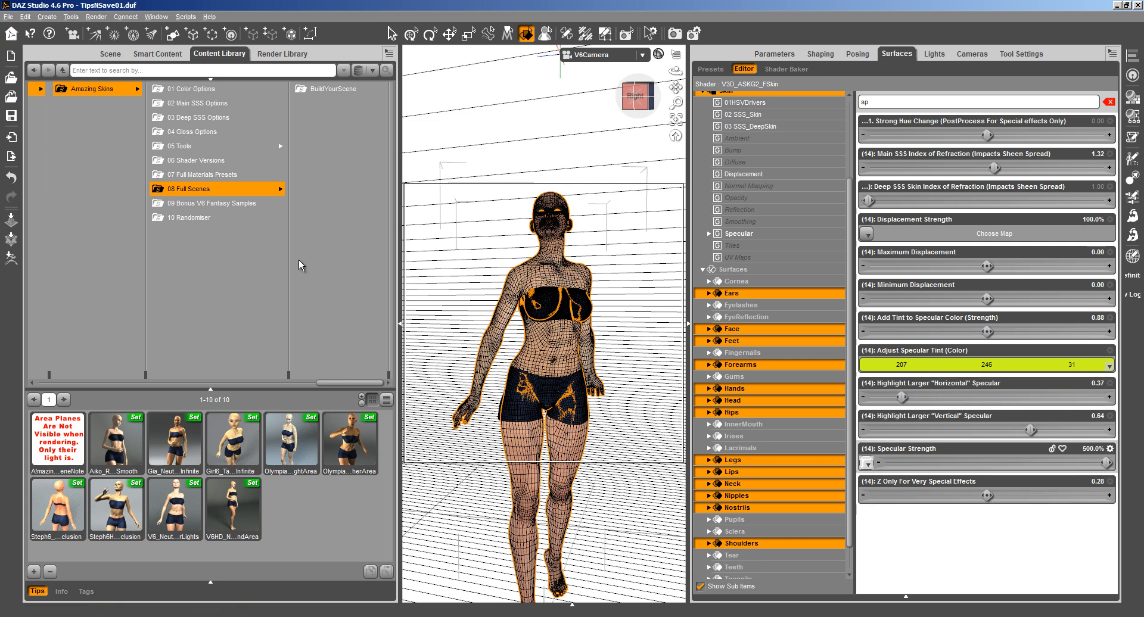
key(ctrl+r)
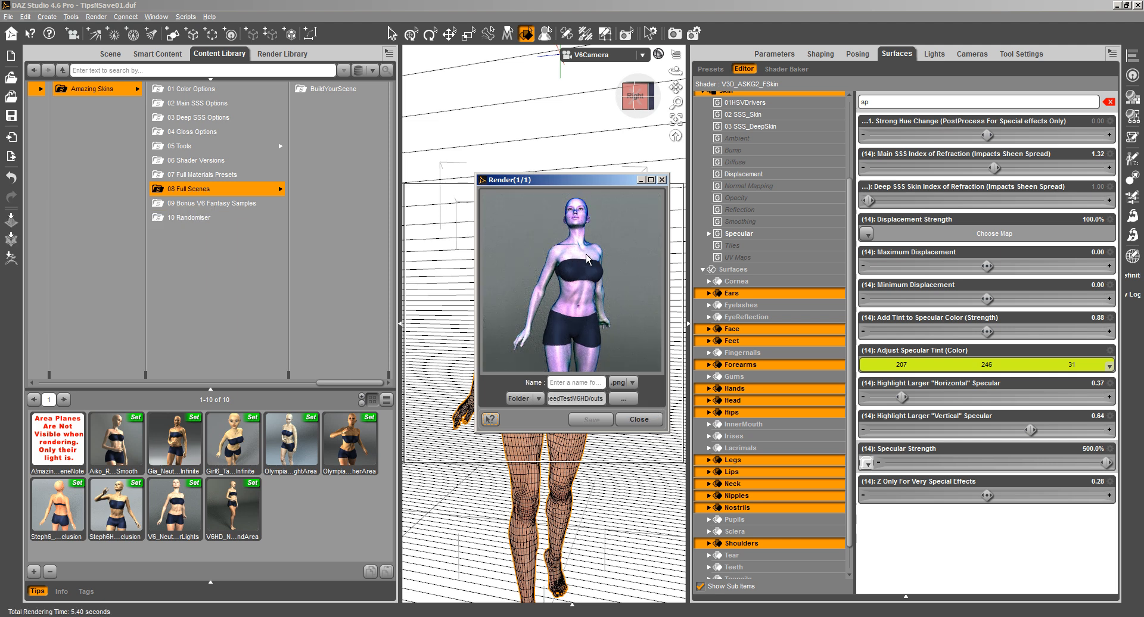
Compare Render 16 with Render 17 in the Render Editor using a Horizontal Wipe, moving the wipe to 0%
click(70, 17)
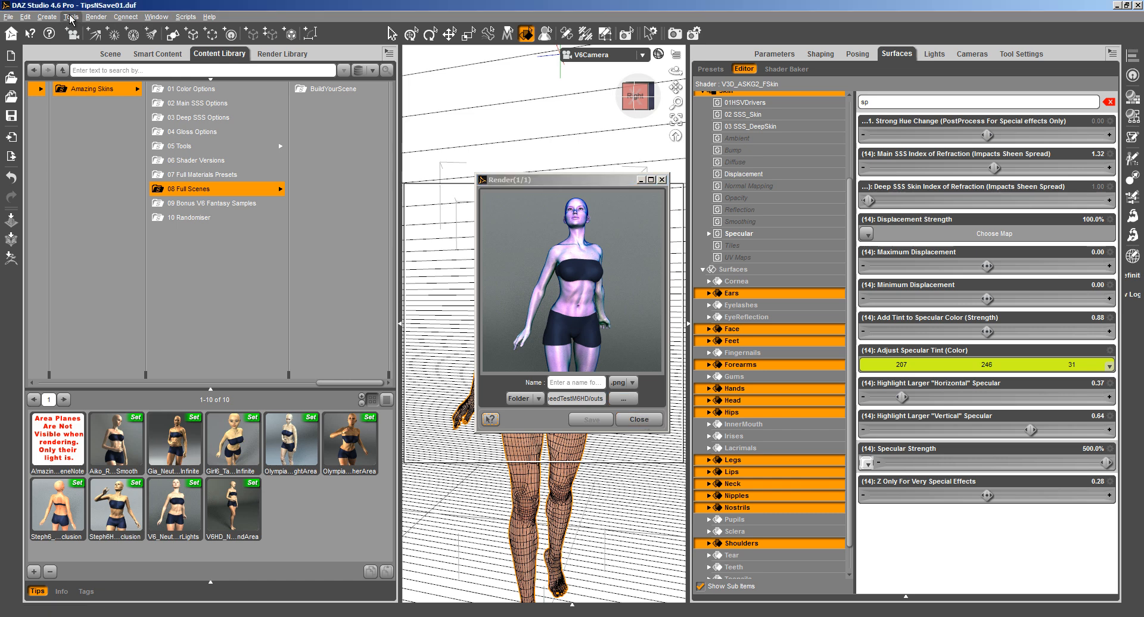
click(71, 17)
click(119, 58)
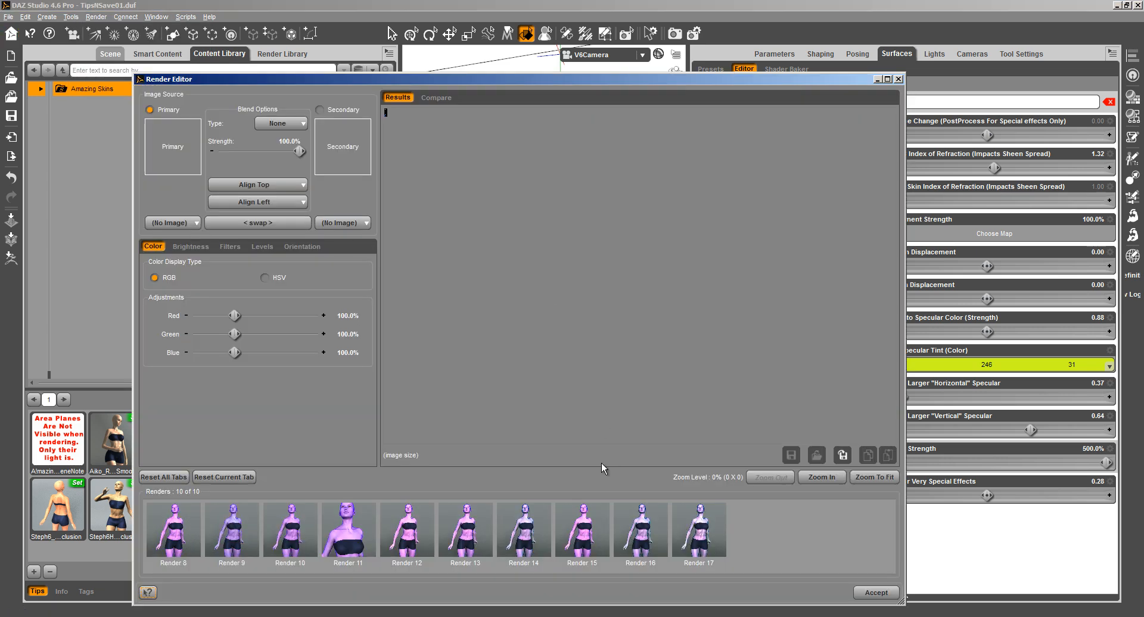
click(436, 98)
click(505, 439)
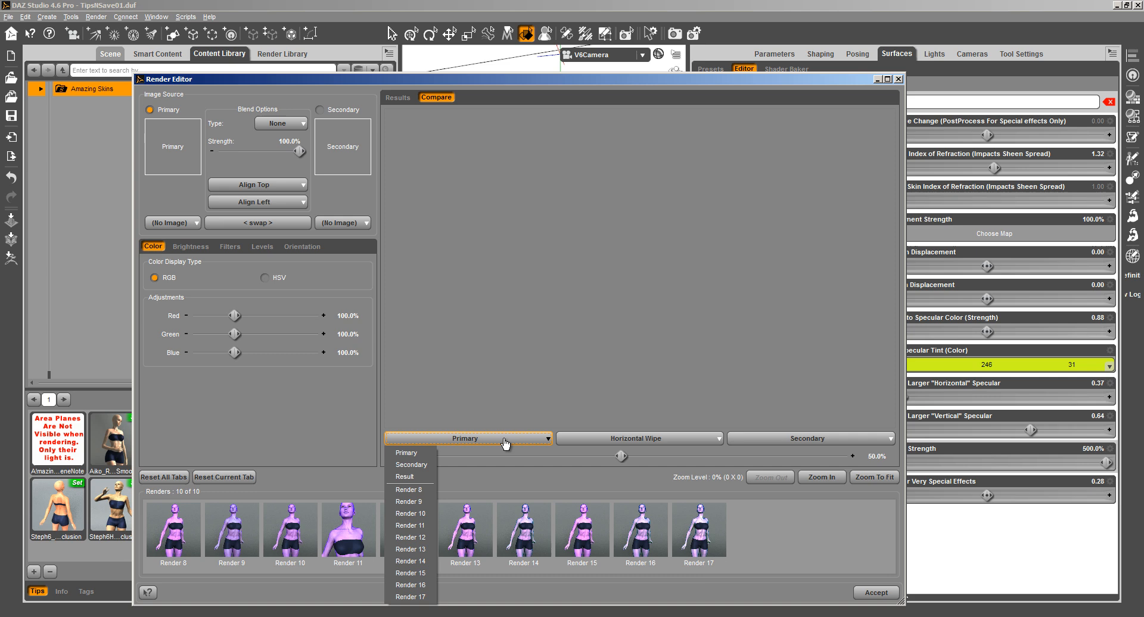
click(415, 585)
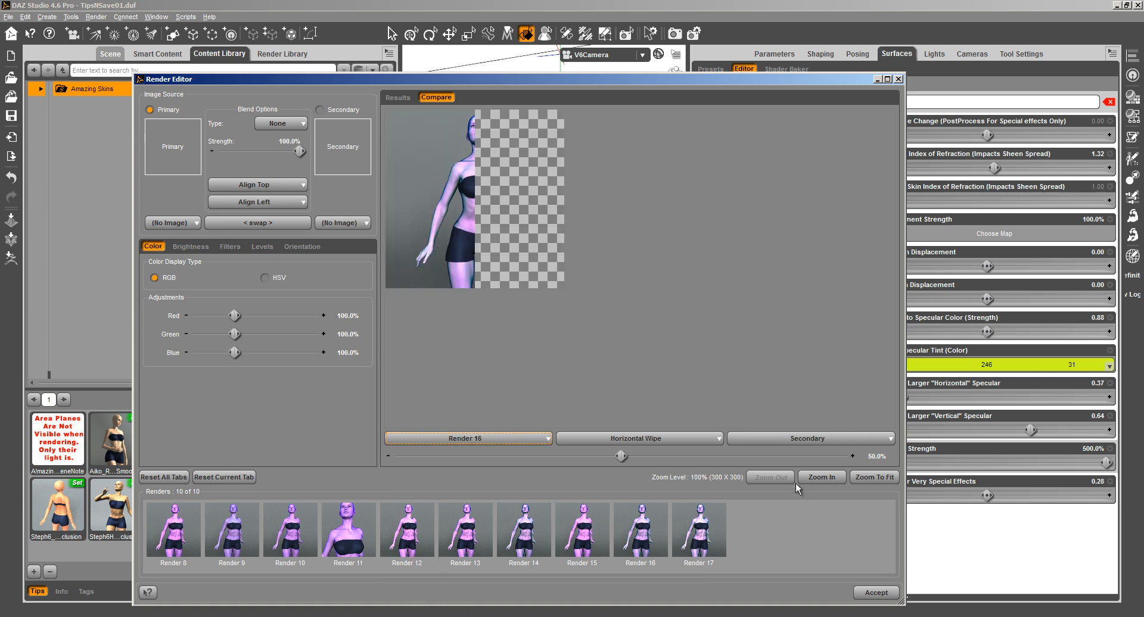
click(813, 445)
click(747, 585)
drag(622, 455, 315, 476)
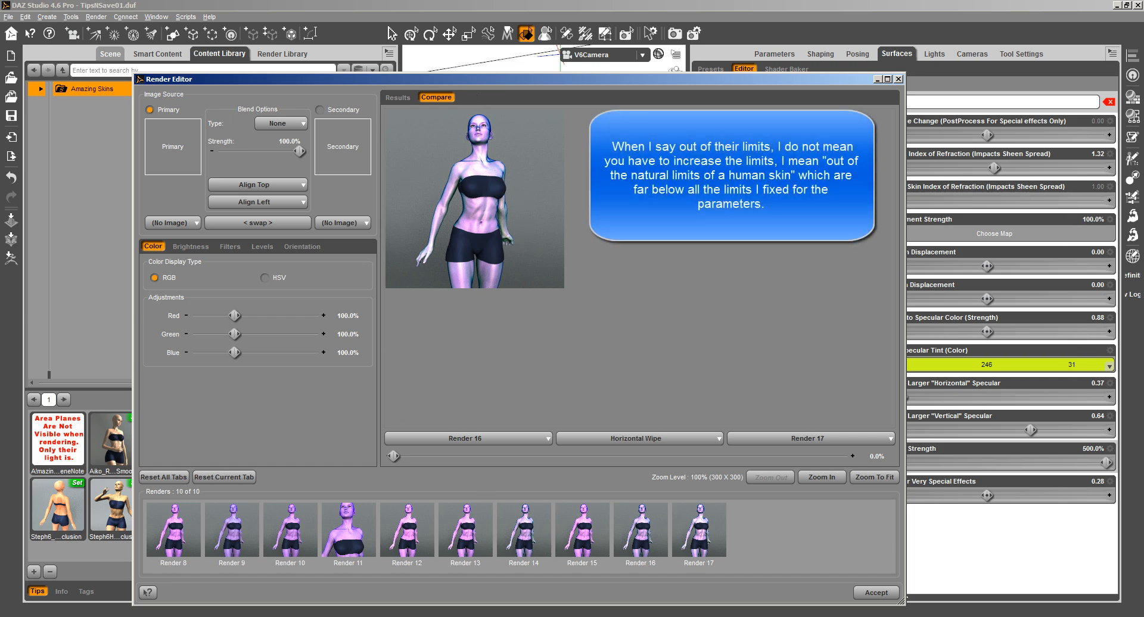
click(898, 79)
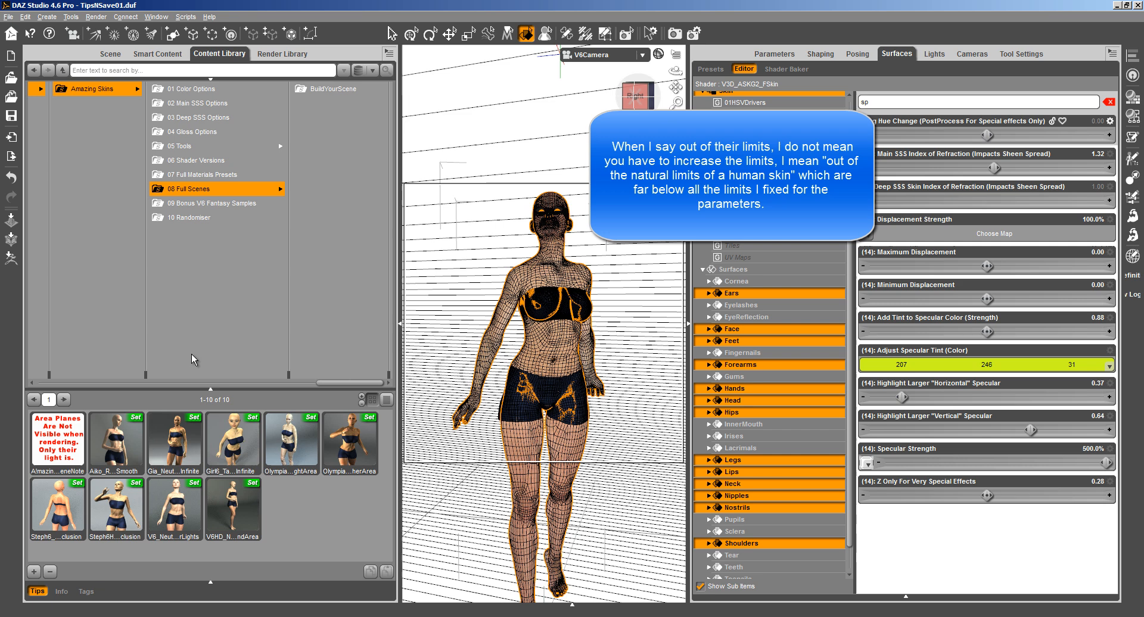
Apply the V6_Tanned preset from the 07 Full Materials Presets folder and render the scene
click(194, 175)
scroll(268, 517, down, 7)
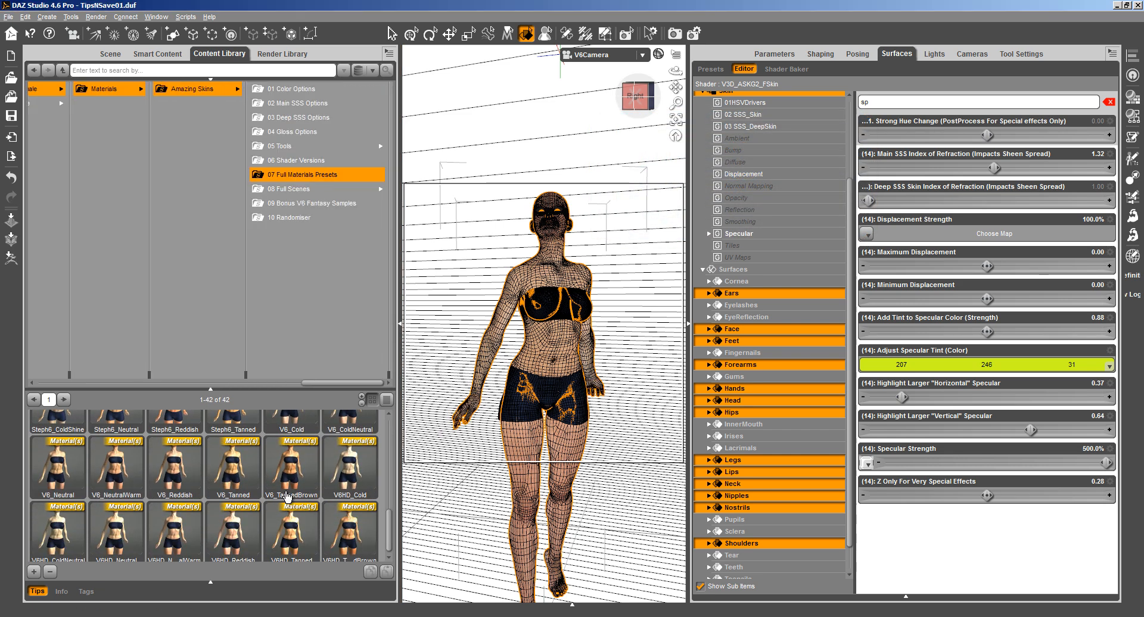
scroll(279, 509, down, 1)
click(252, 478)
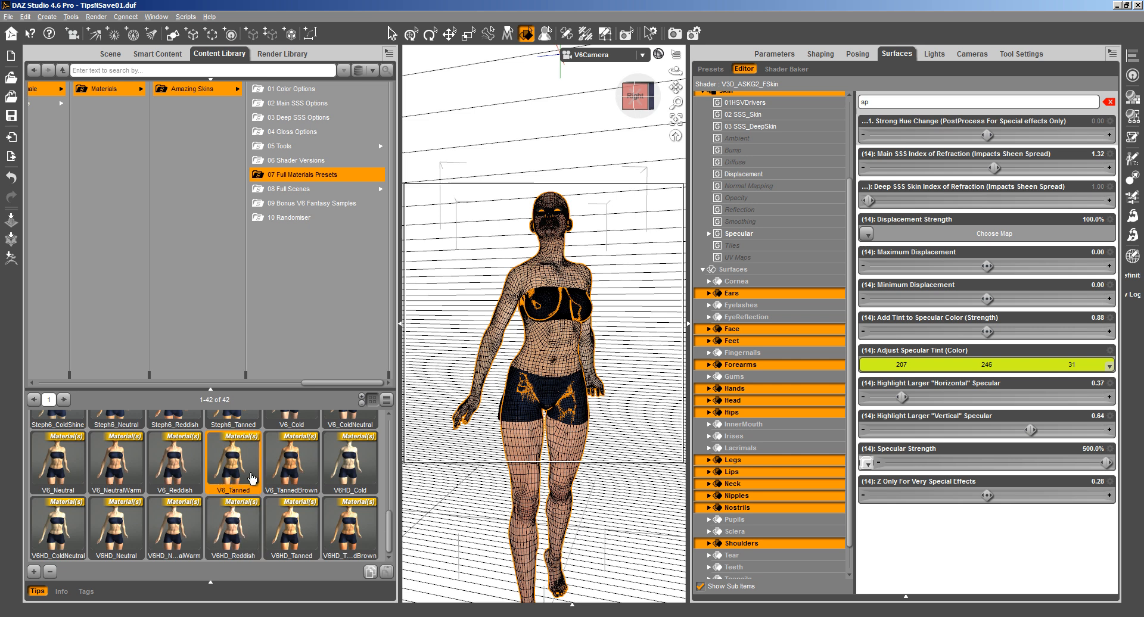
double_click(251, 475)
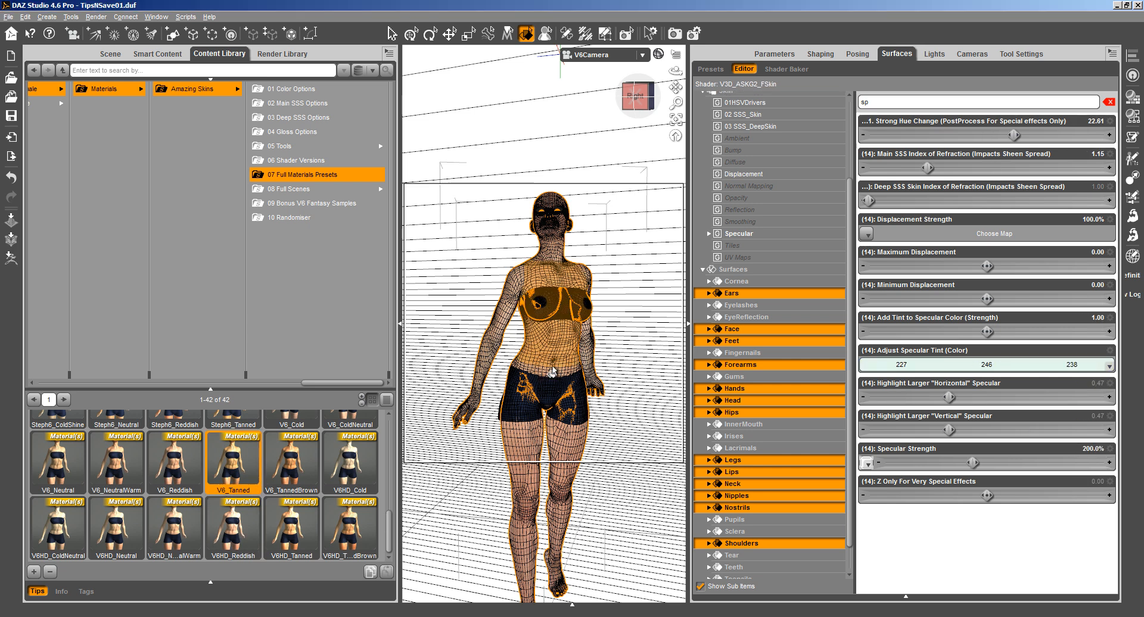
key(ctrl+r)
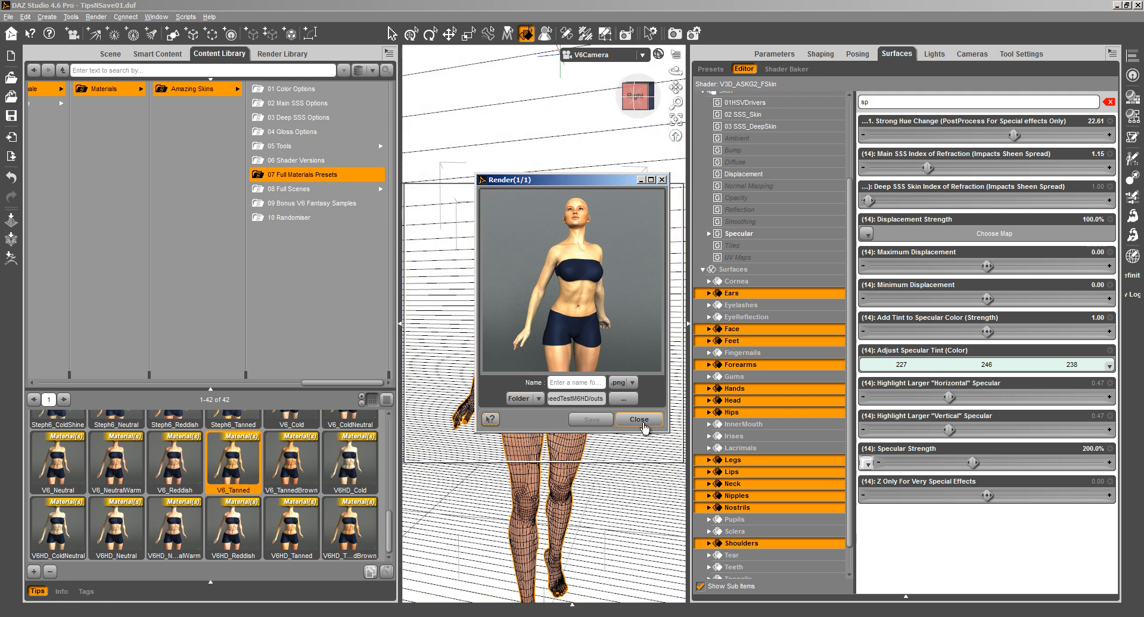
click(639, 420)
Apply the V6_TannedBrown material preset to the figure and render it
double_click(275, 484)
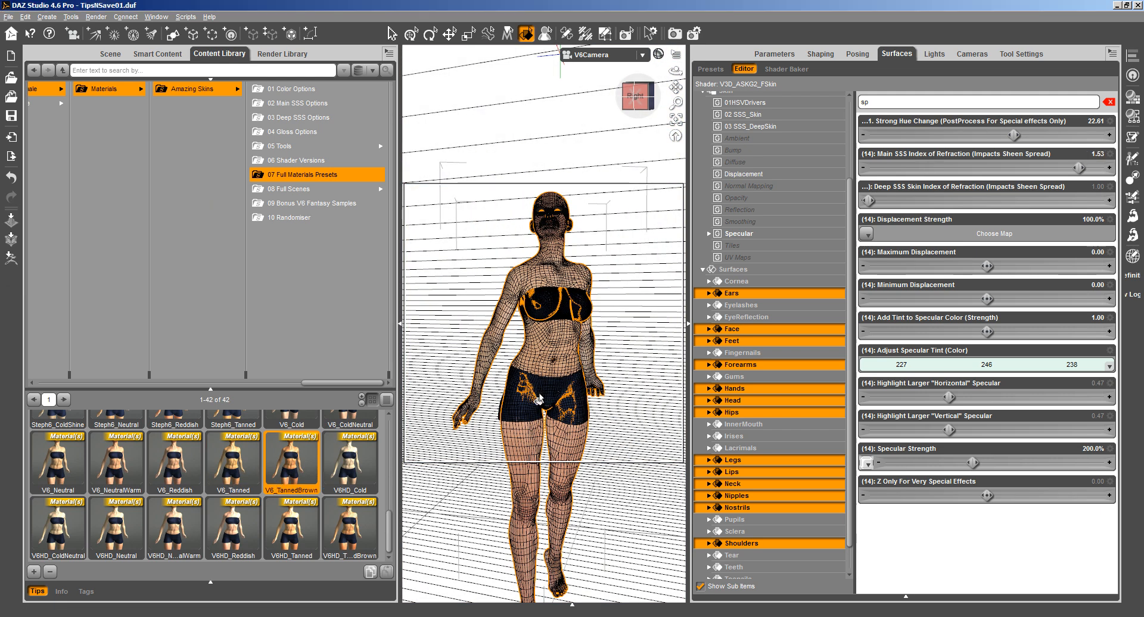
key(ctrl+r)
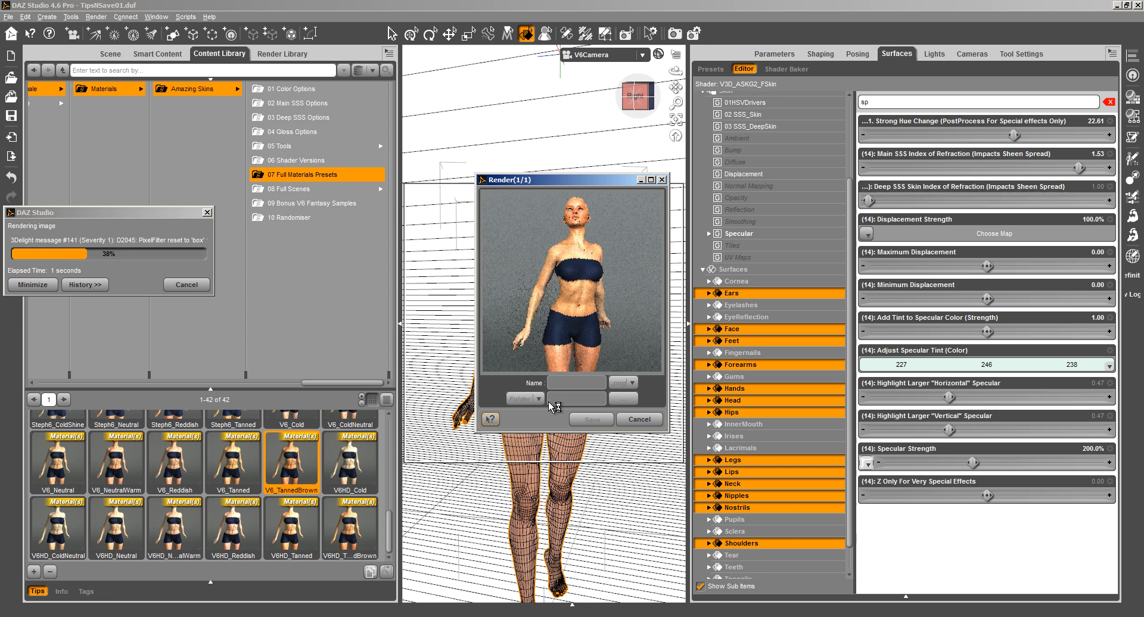
click(639, 419)
Undo the V6_TannedBrown and V6_Tanned presets and render the scene again
key(ctrl+z)
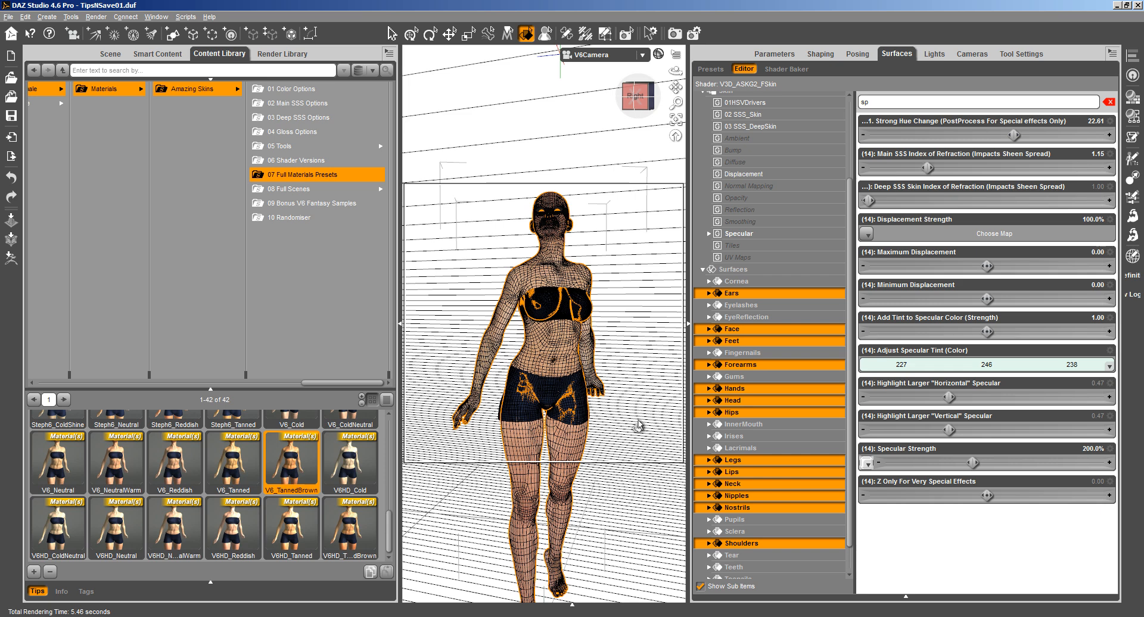
key(ctrl+z)
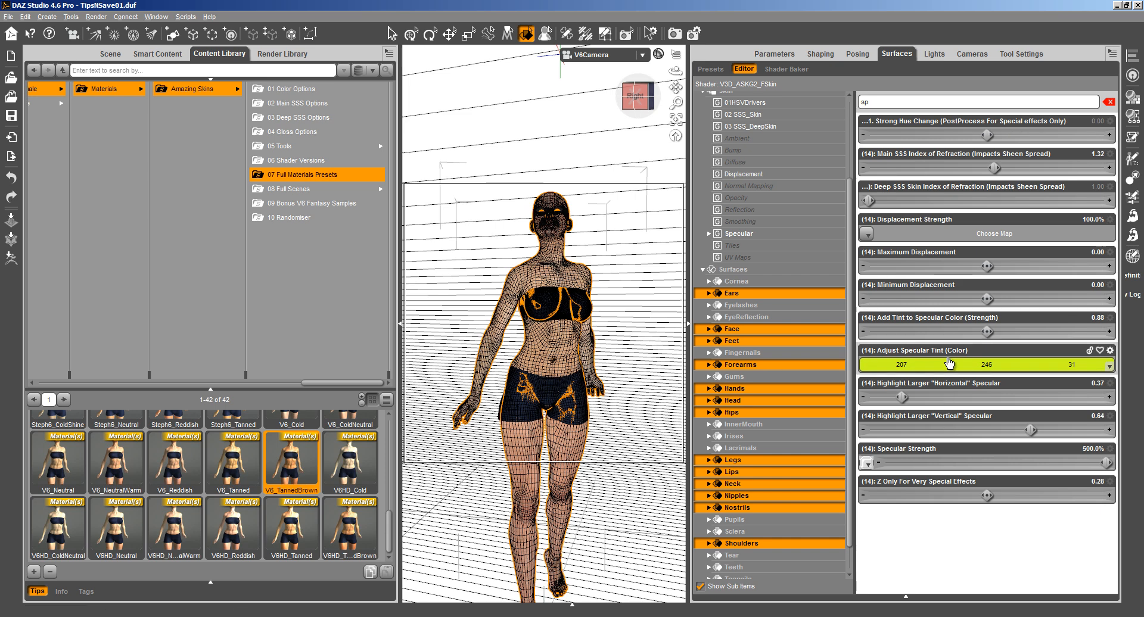
key(ctrl+r)
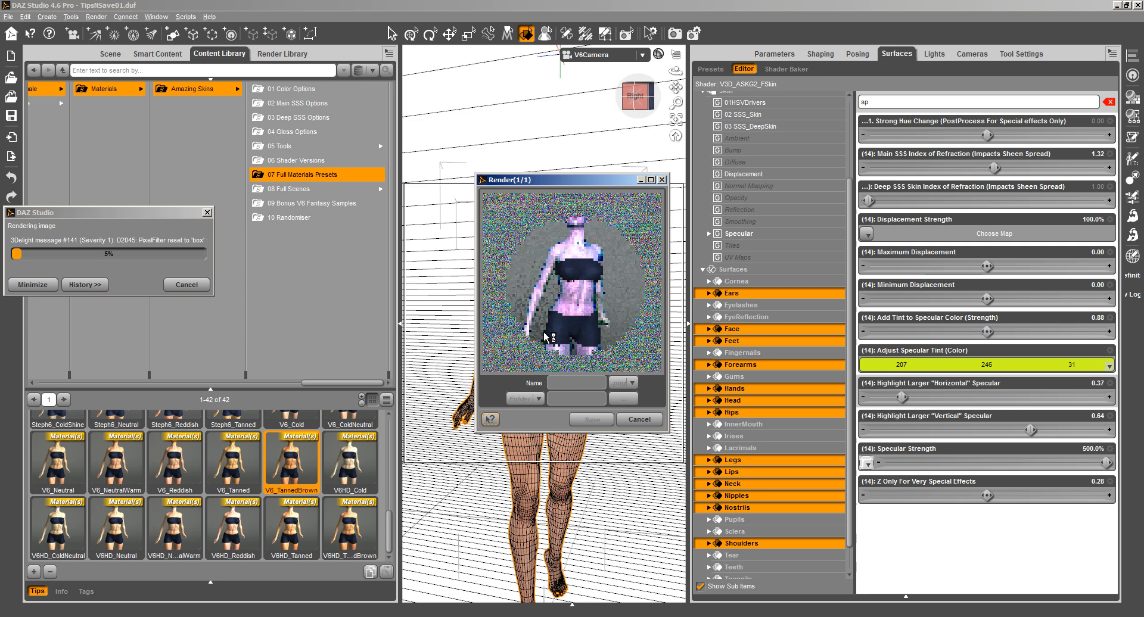
click(635, 420)
Create a sub-folder named MyOwnUserPresets inside the Amazing Skins materials folder and open it
right_click(174, 92)
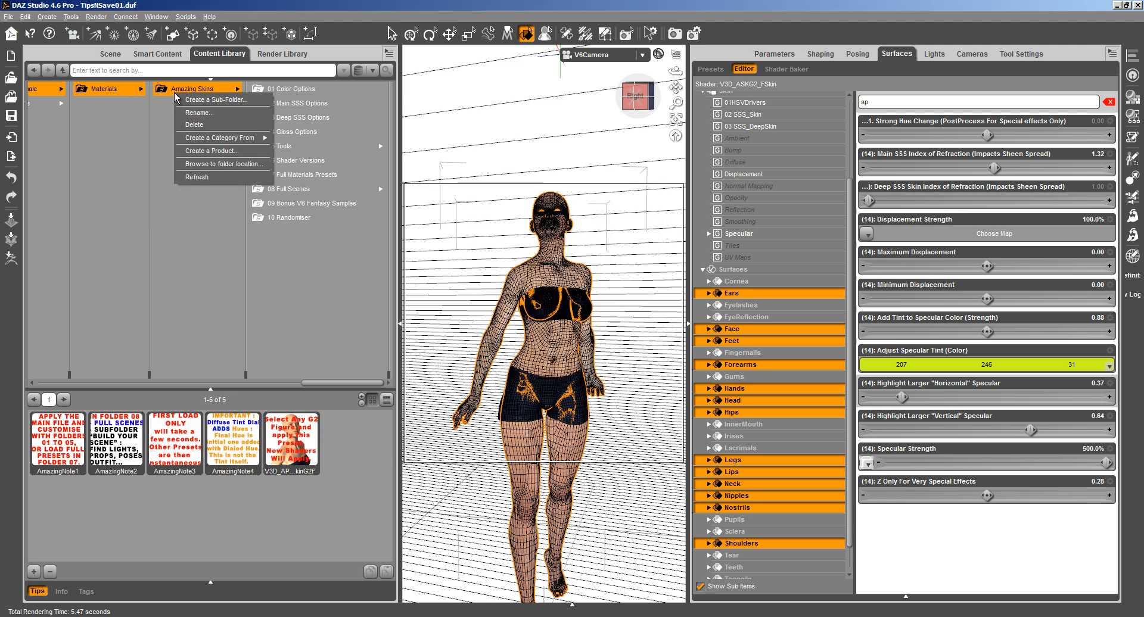
click(214, 99)
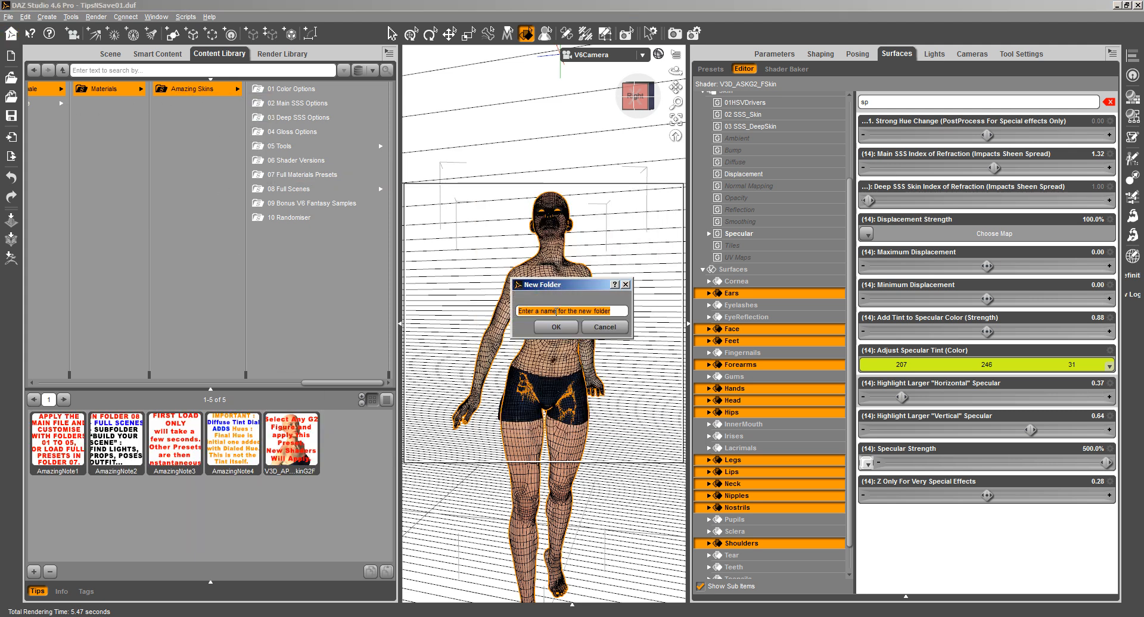
text(MyOwnUserPresets)
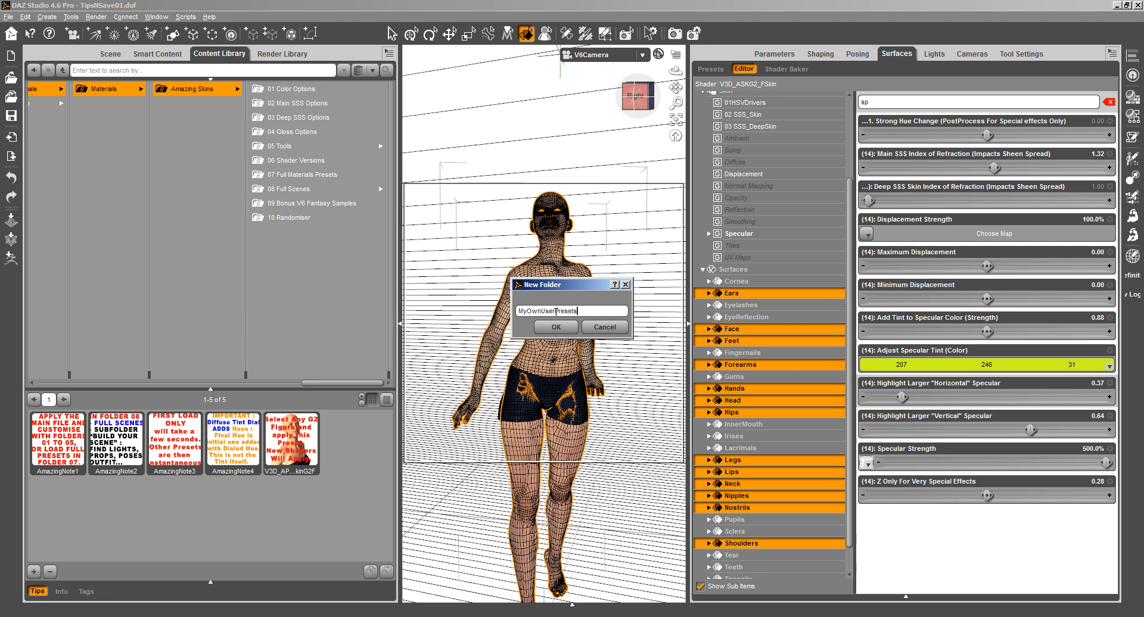
key(Return)
click(324, 233)
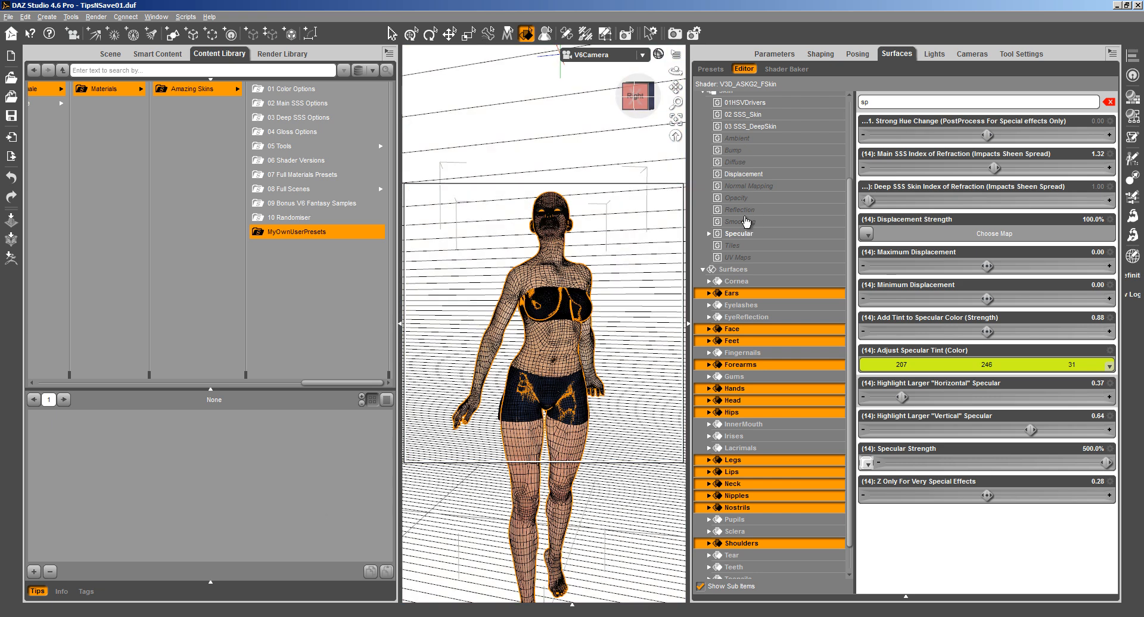
Start saving a Material(s) Preset in MyOwnUserPresets under the file name ThisIsMySciFiPreset
click(34, 571)
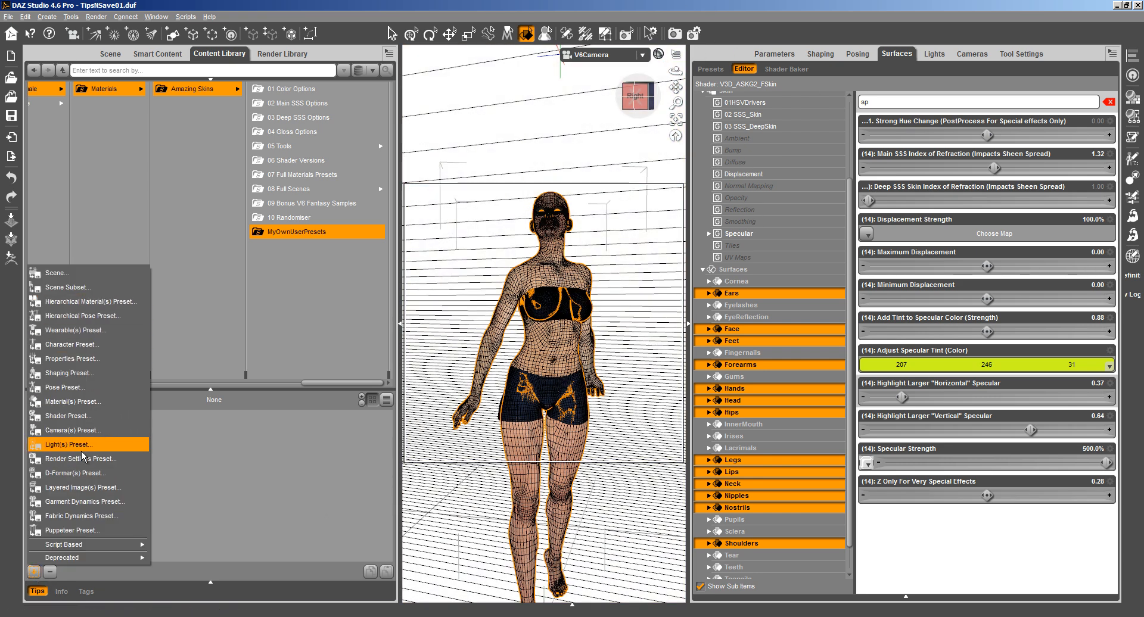
click(77, 401)
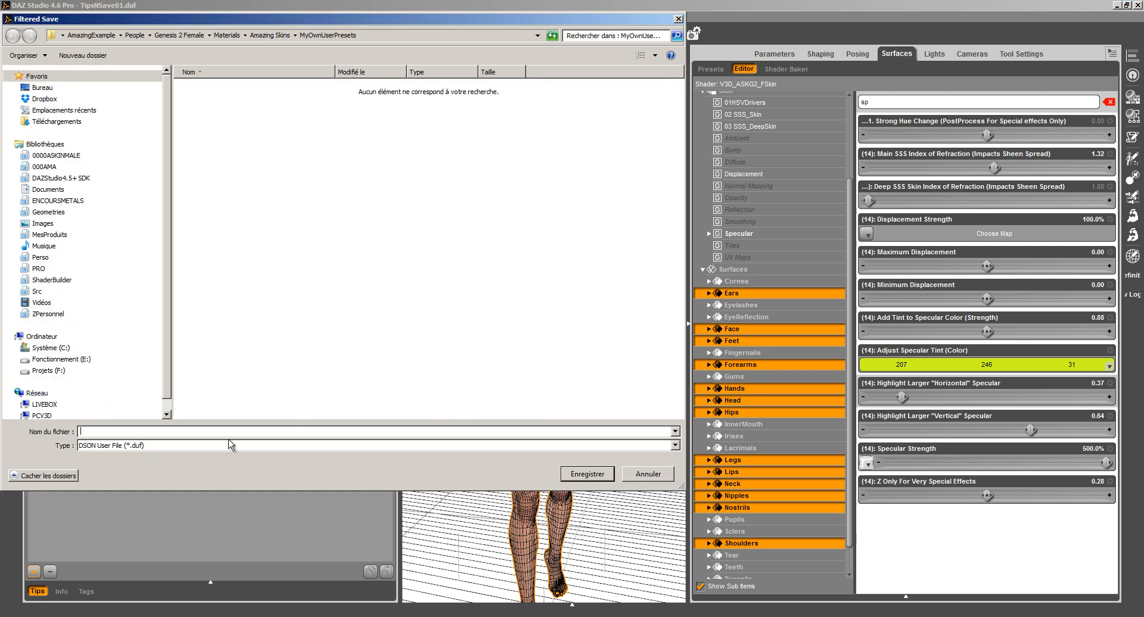
text(ThisIsMySciFiPreset)
key(Return)
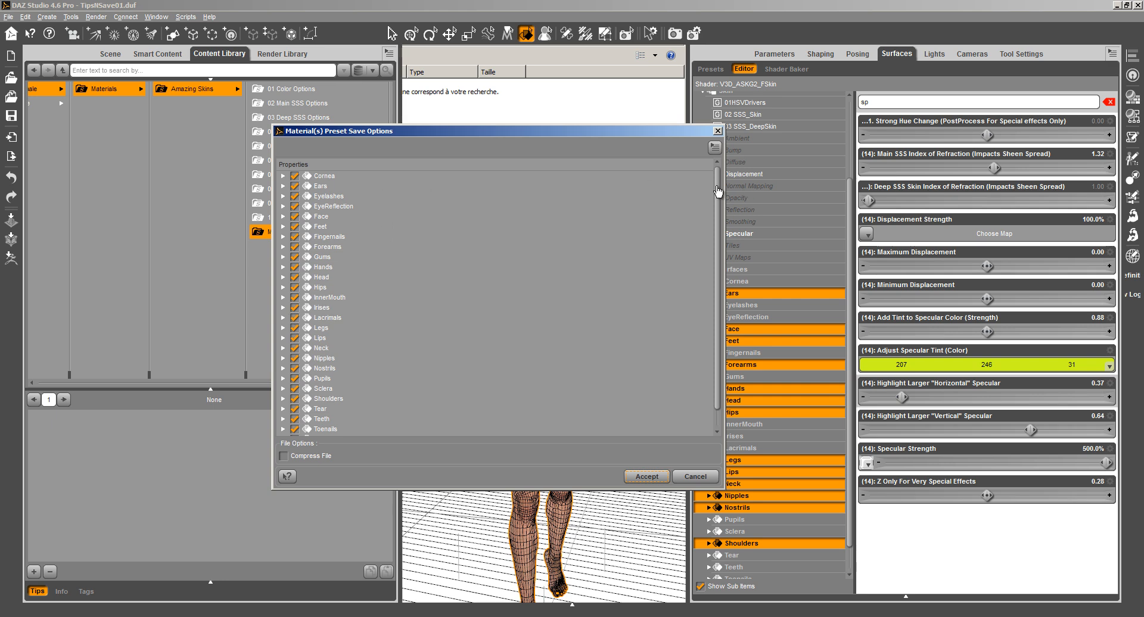
Review the surfaces listed in the preset save options and restrict the checked ones to those selected in the scene
scroll(718, 190, down, 1)
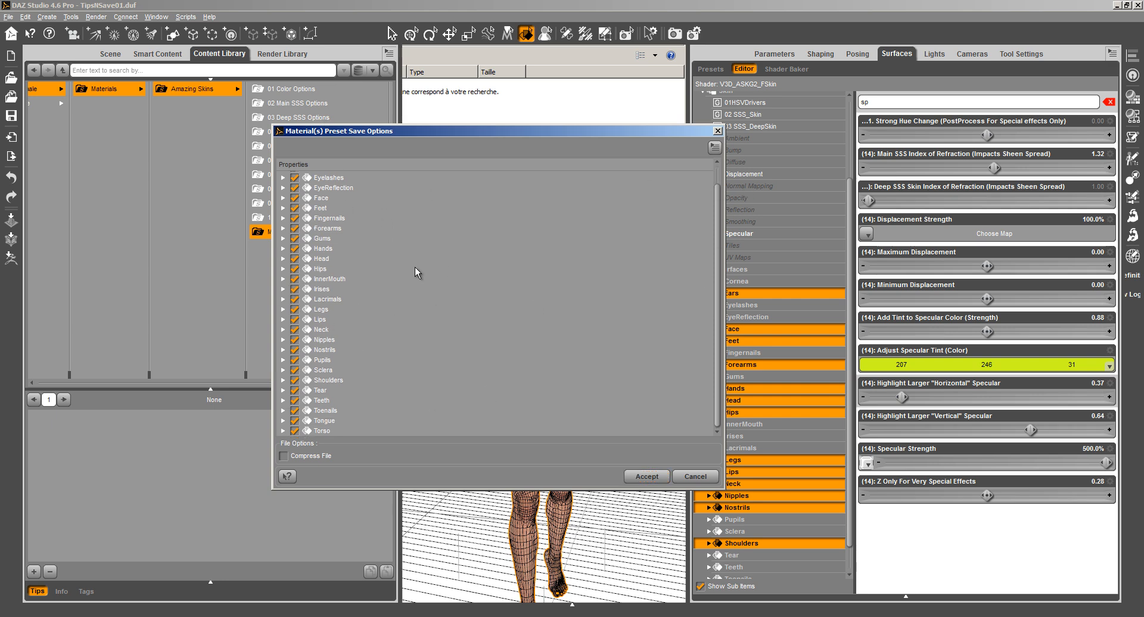
scroll(448, 287, up, 1)
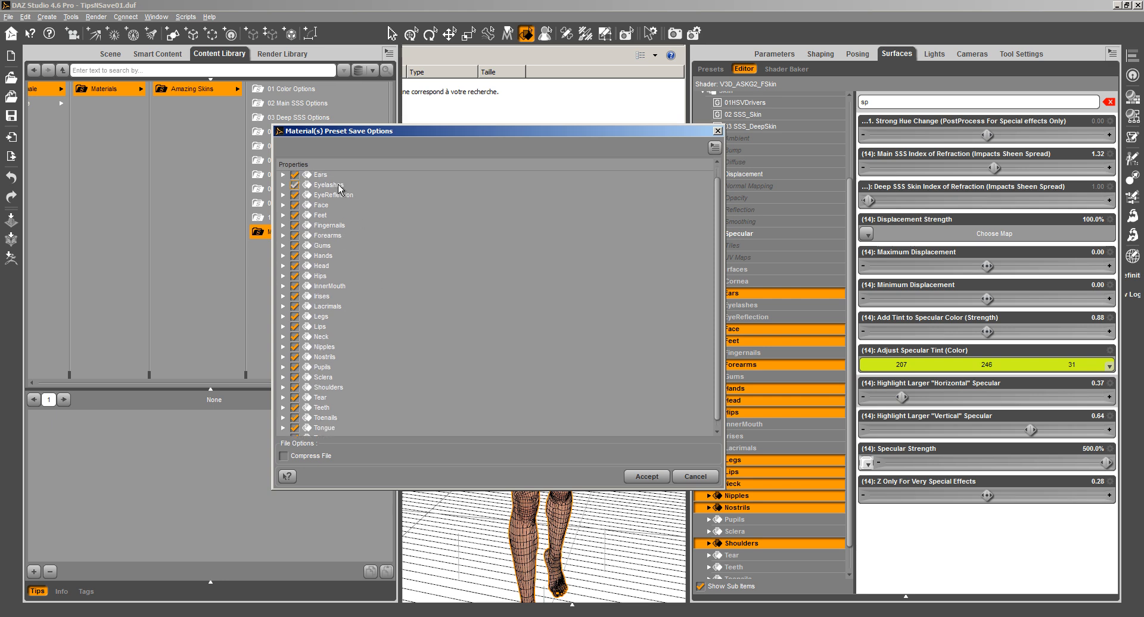
scroll(338, 189, up, 1)
right_click(407, 234)
mouse_move(441, 265)
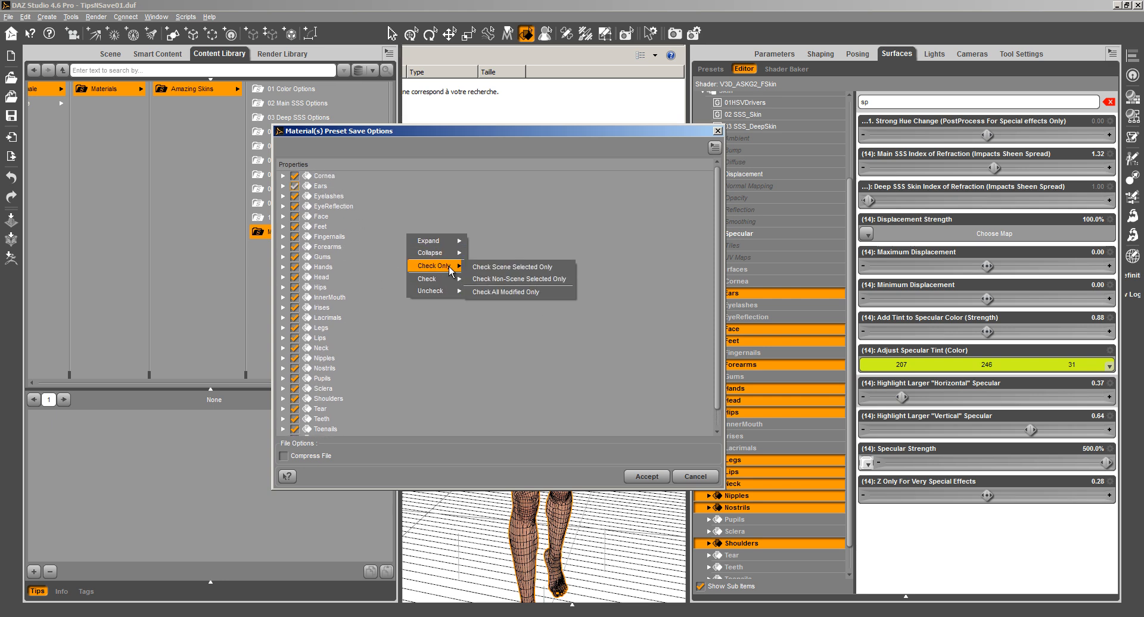
click(518, 267)
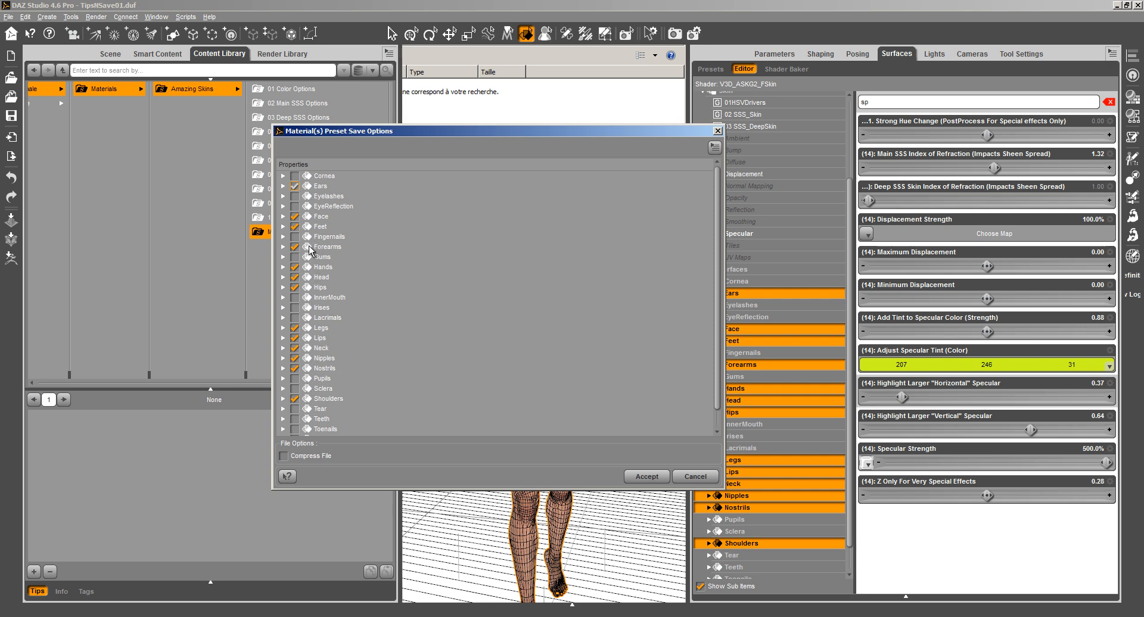
Check all surfaces in the preset save options and accept them to save the material preset
right_click(475, 274)
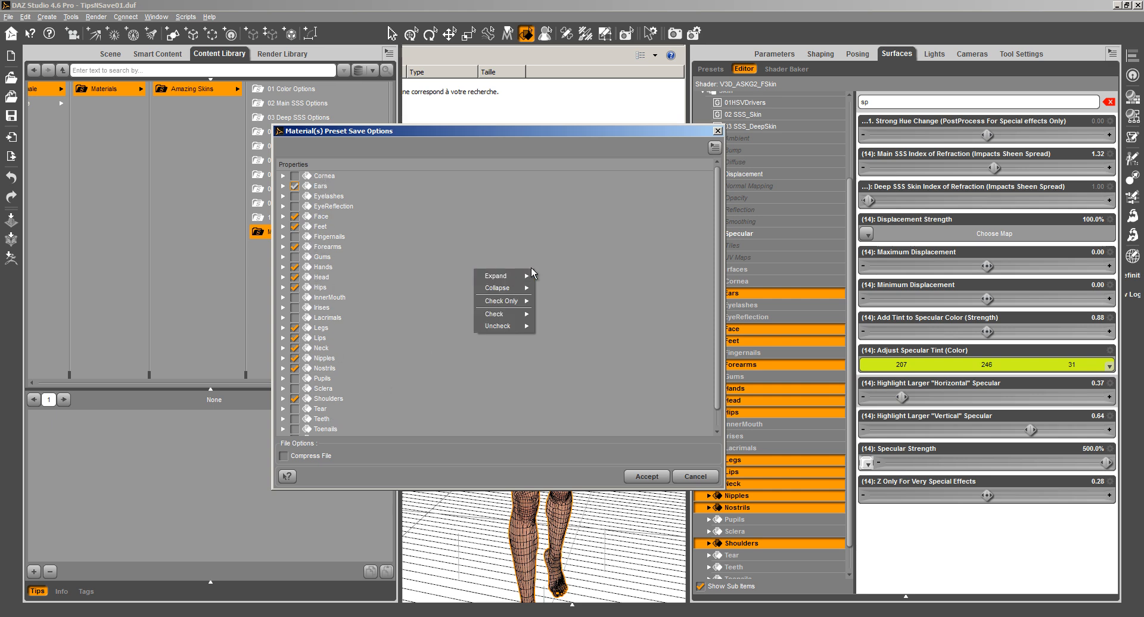
click(547, 316)
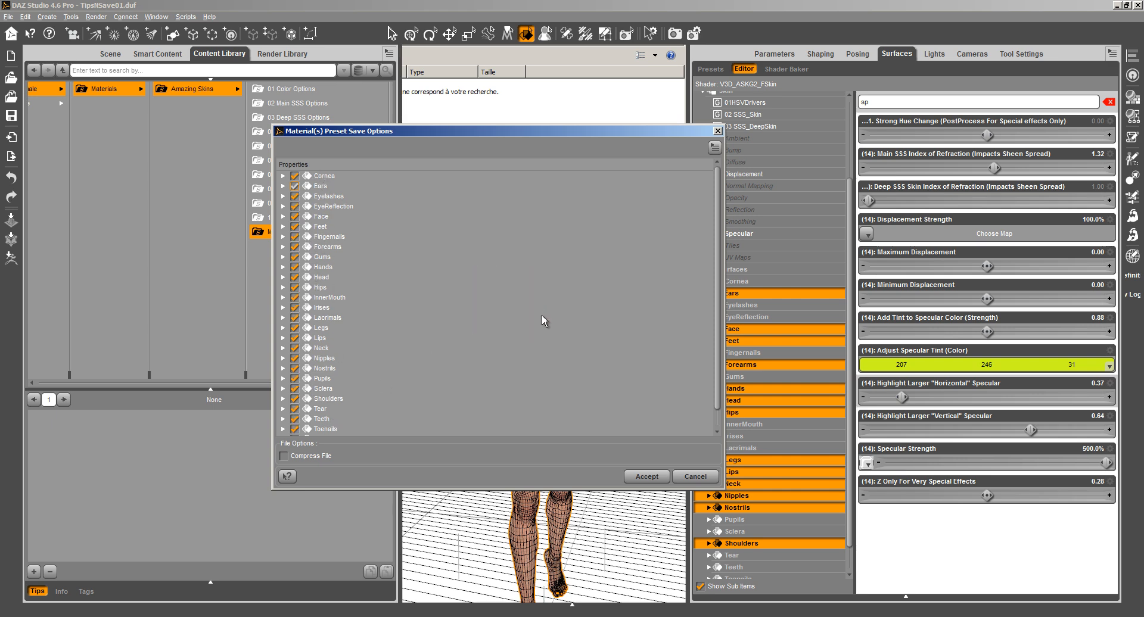
click(644, 475)
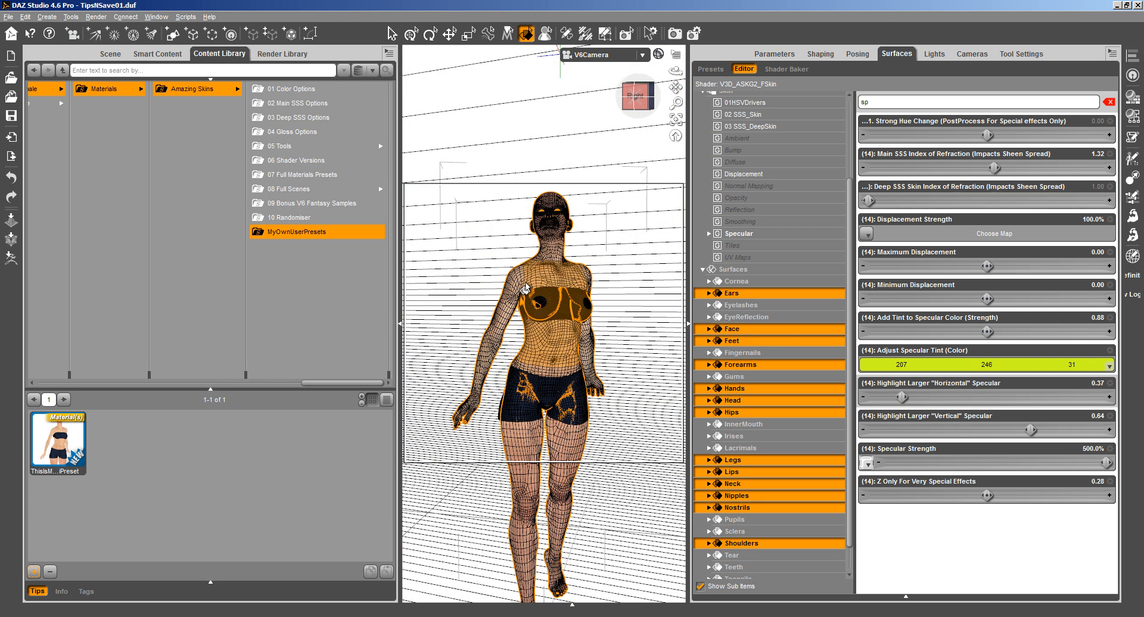
Clear the skin surface selection and apply the V6HD_NeutralWarm preset from 07 Full Materials Presets to the figure
click(511, 300)
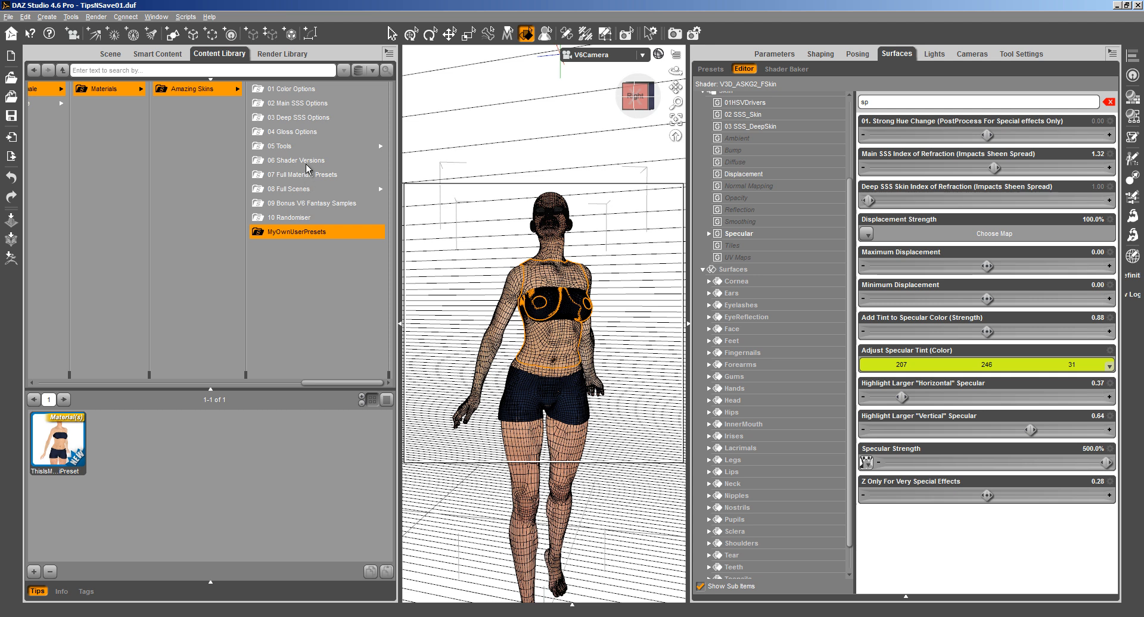
click(301, 190)
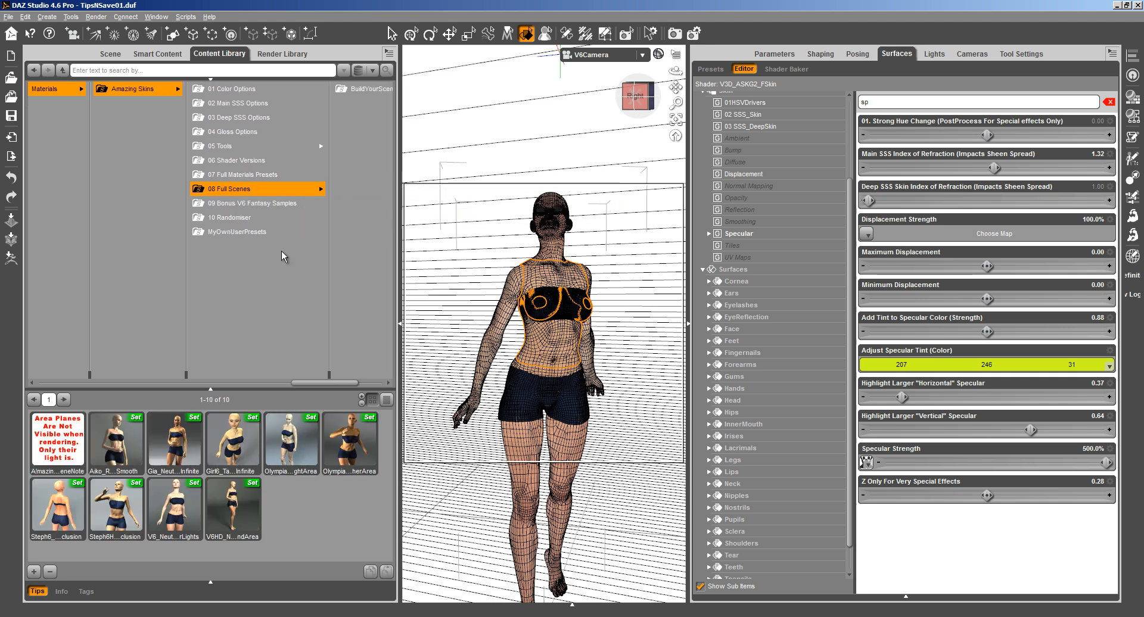
click(247, 175)
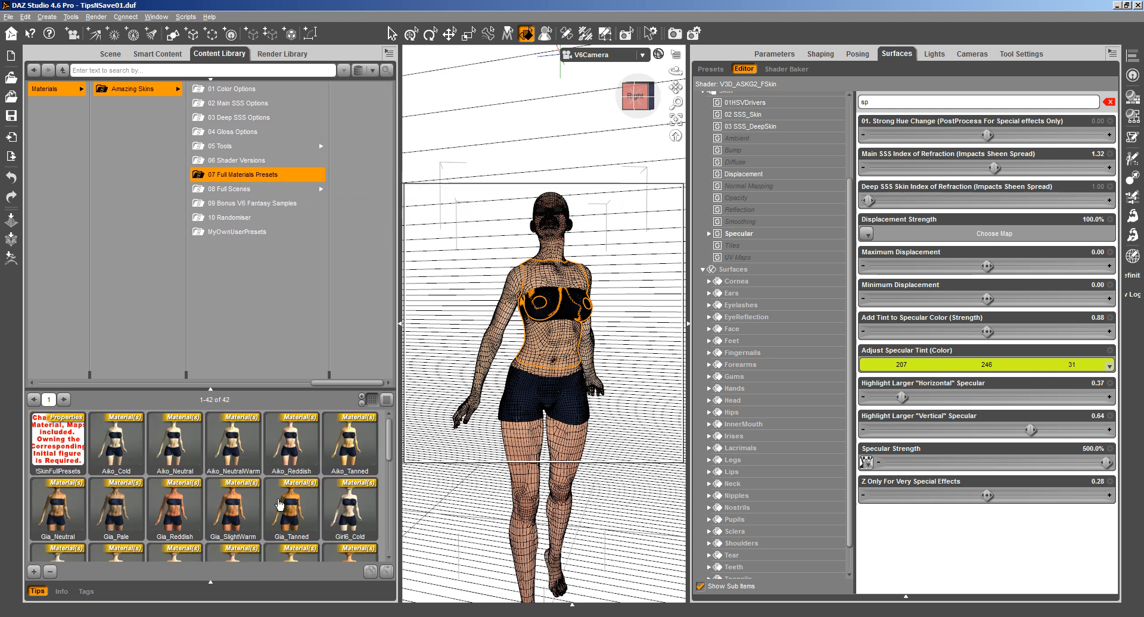
scroll(208, 520, down, 8)
double_click(175, 529)
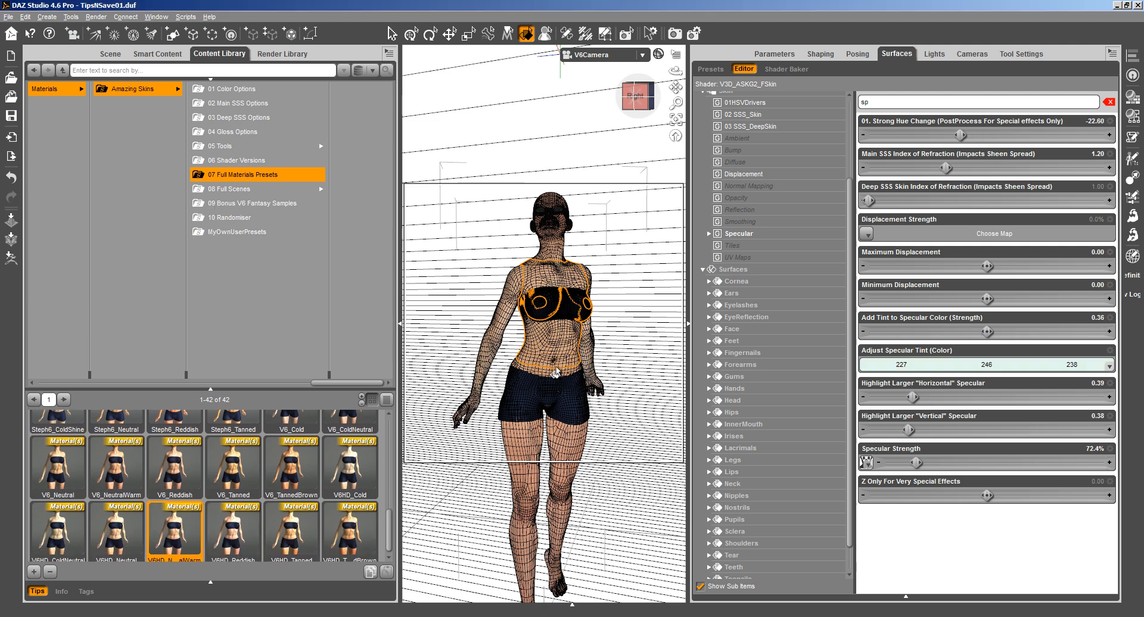
Apply the V6_Reddish preset from the full materials presets to the figure and render the scene
click(185, 480)
double_click(167, 471)
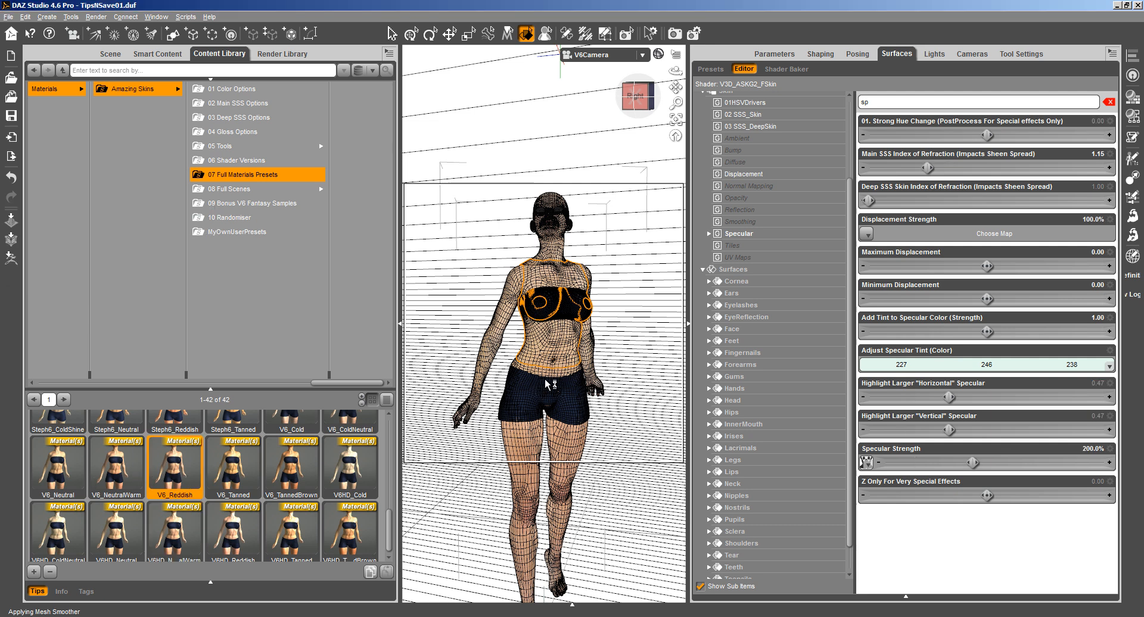
click(96, 16)
click(110, 27)
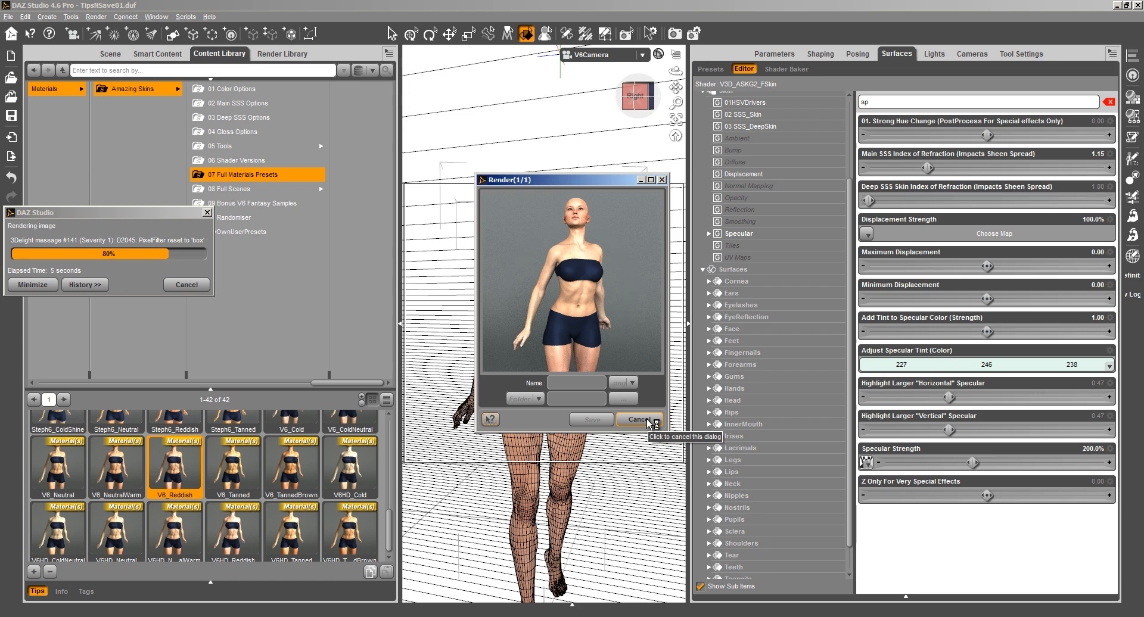
click(648, 421)
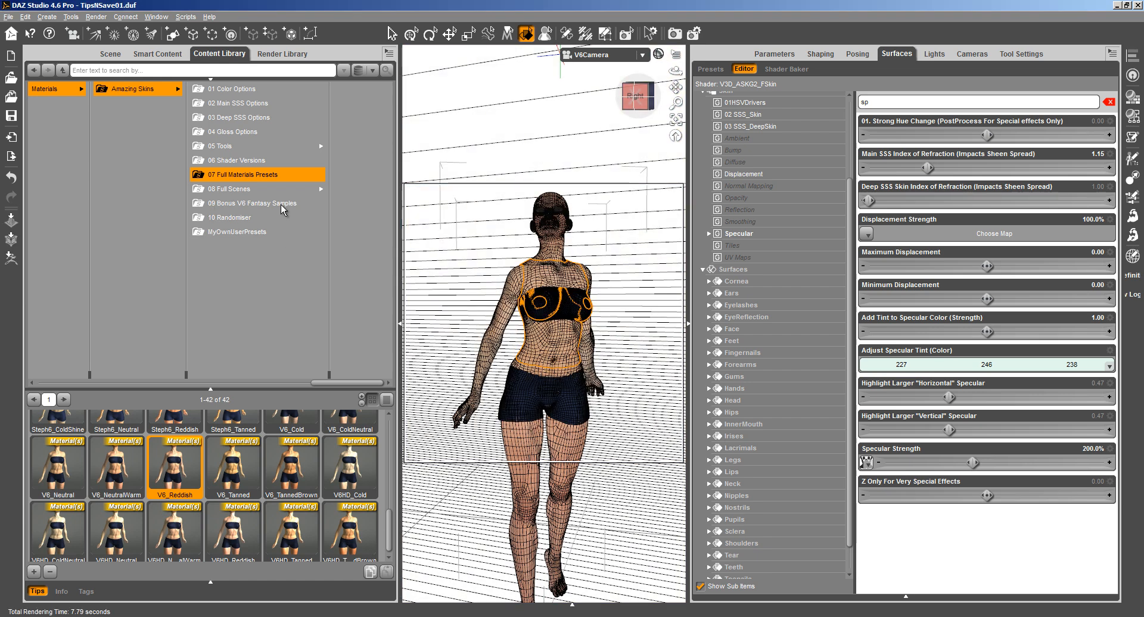
Apply the custom ThisIsMySciFiPreset material from MyOwnUserPresets to the figure and render the scene
click(239, 232)
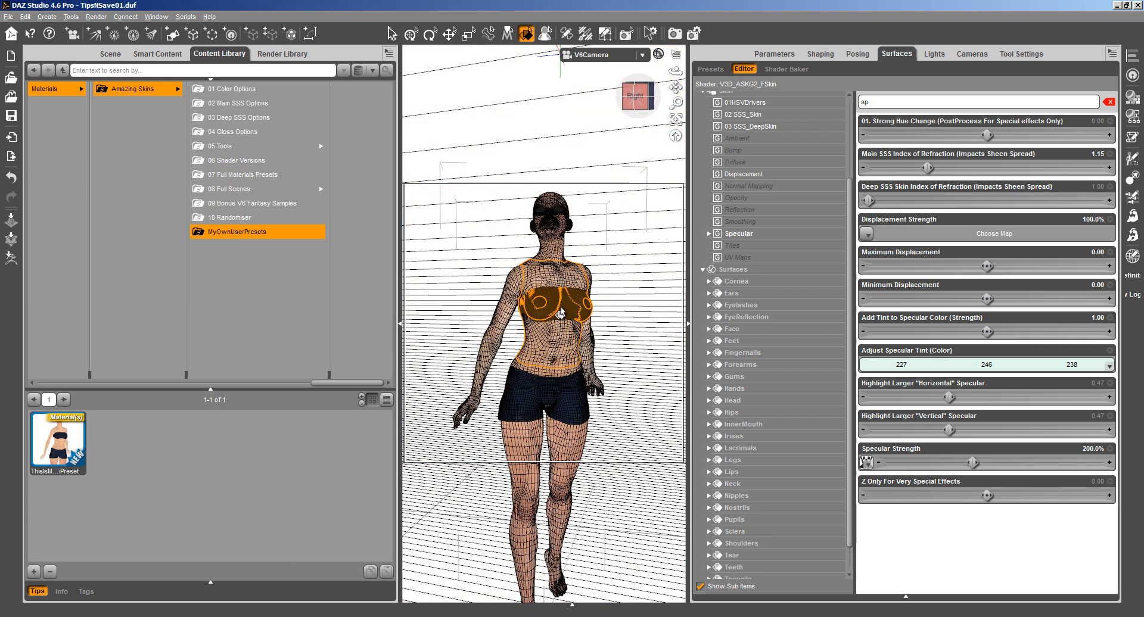
double_click(62, 446)
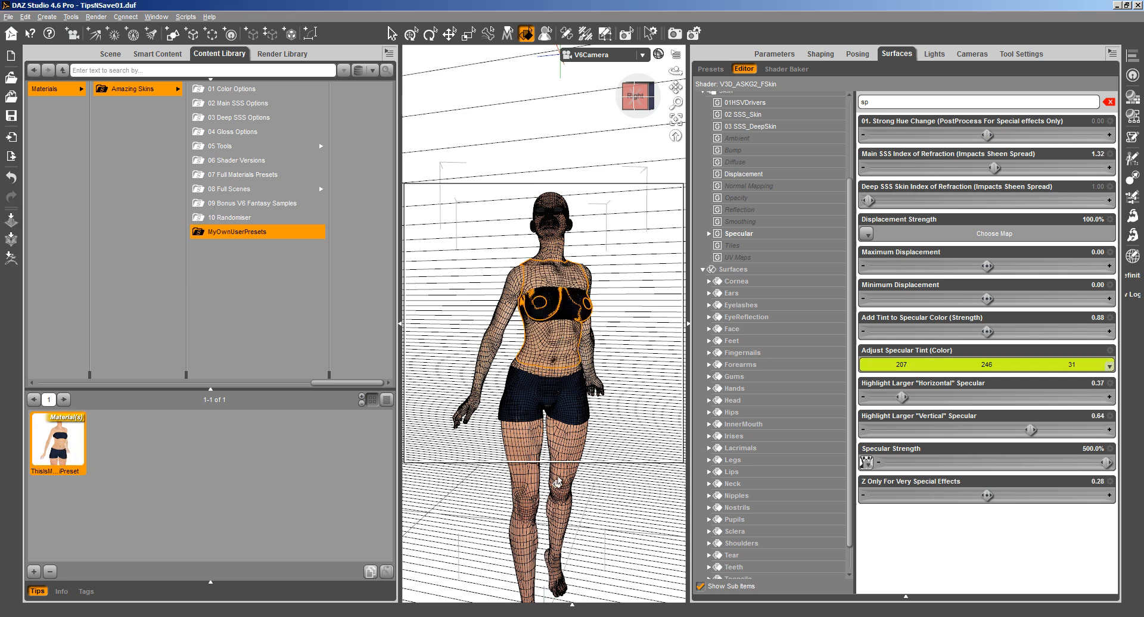
key(ctrl+r)
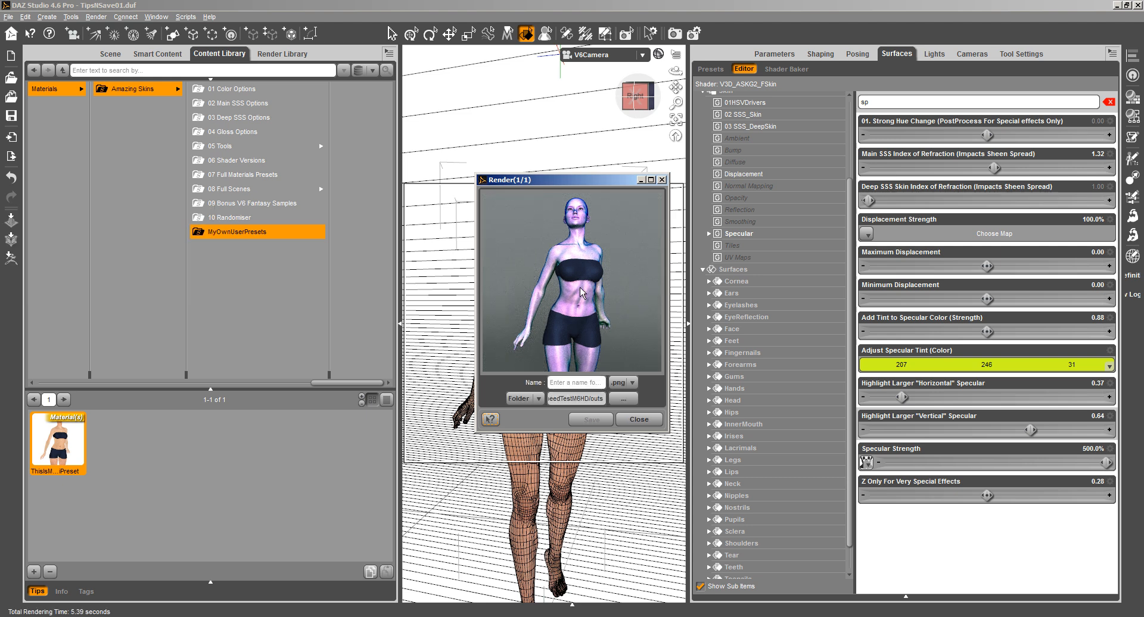
click(637, 419)
Browse to the saved preset's file location and open ThisIsMySciFiPreset.duf in Notepad++
right_click(52, 429)
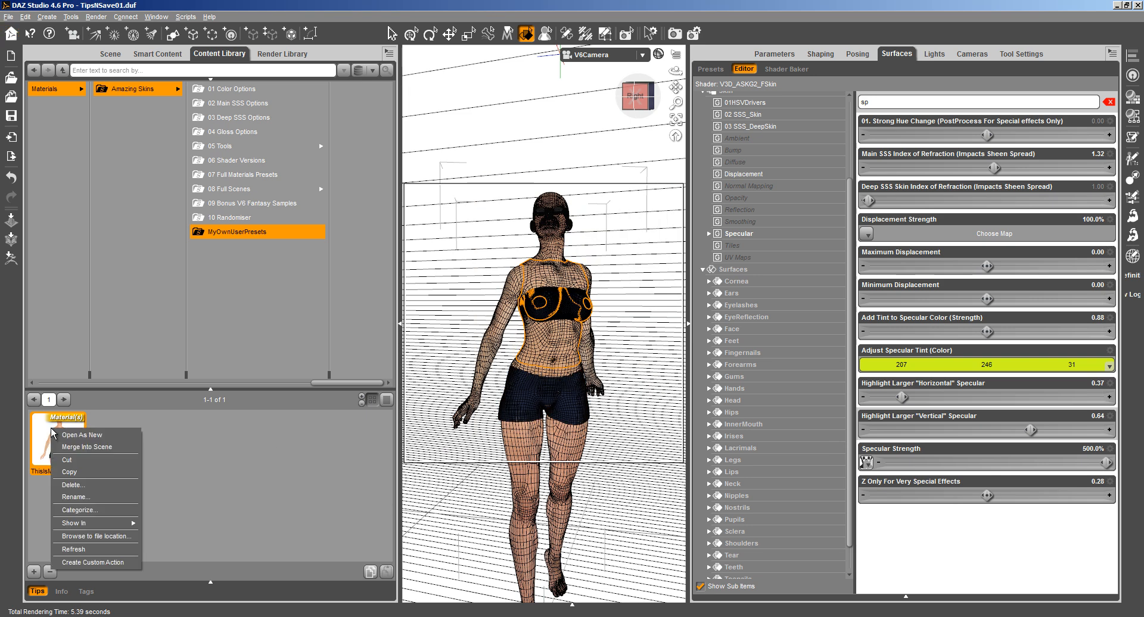
click(75, 536)
click(443, 286)
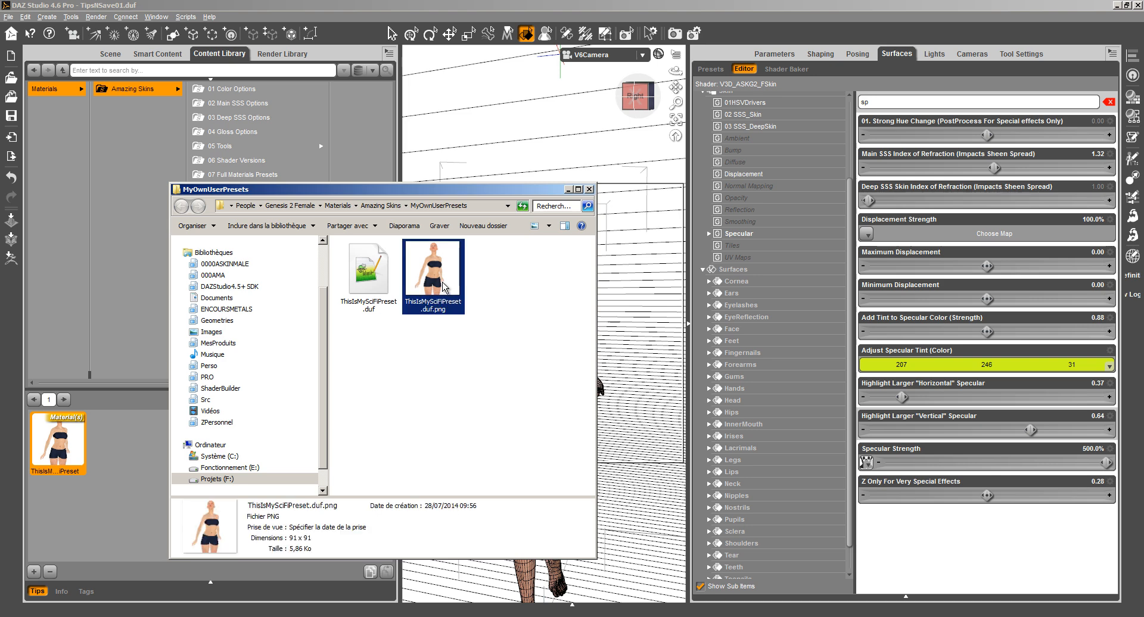
double_click(387, 290)
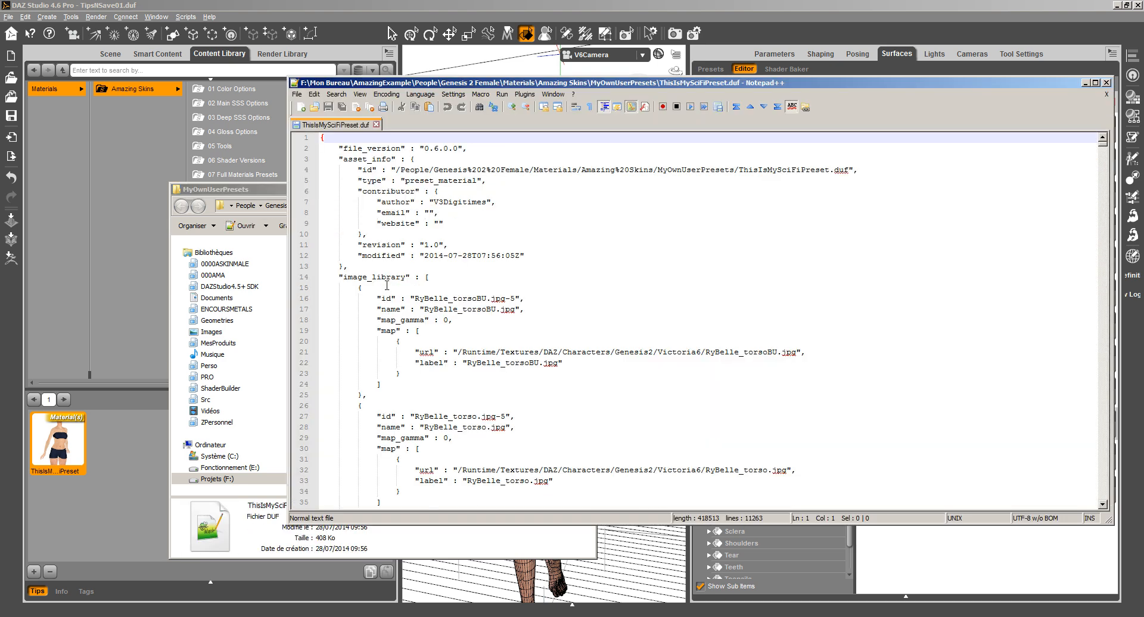
Search the preset file for "jpg", examine its texture map references and animation entries, and close the file and its folder
key(ctrl+f)
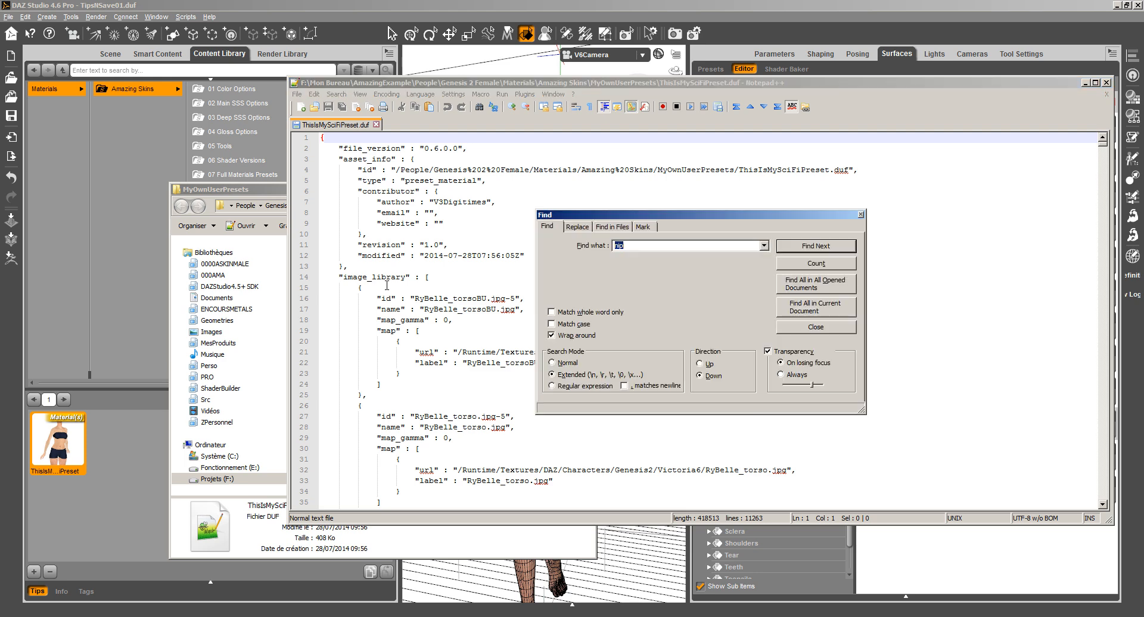
text(jpg)
key(Return)
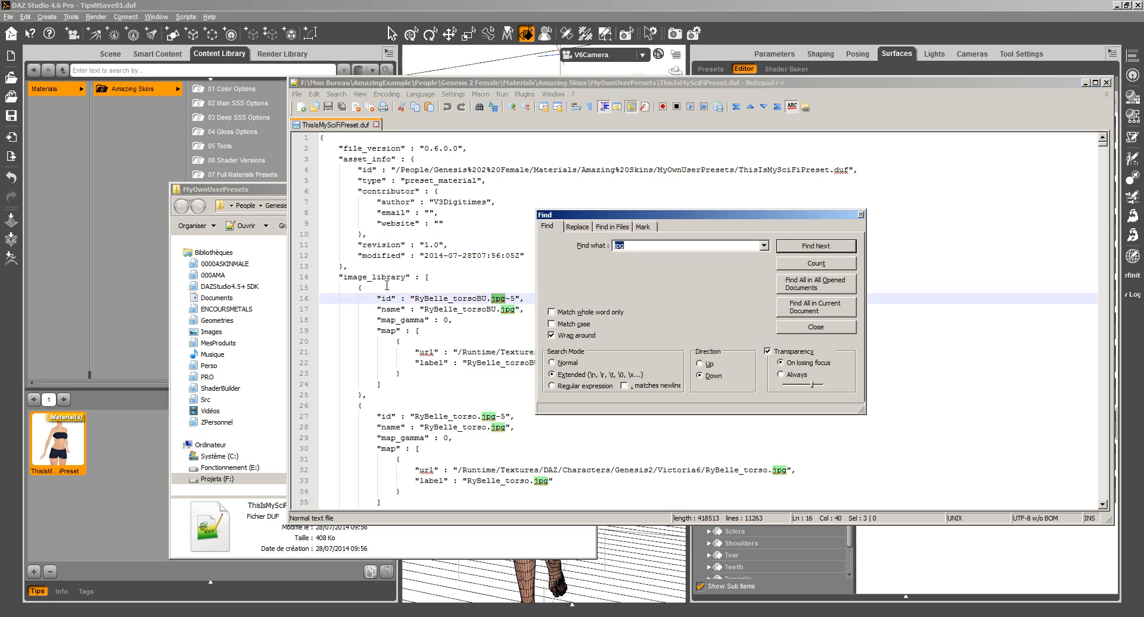
click(822, 326)
scroll(812, 329, down, 13)
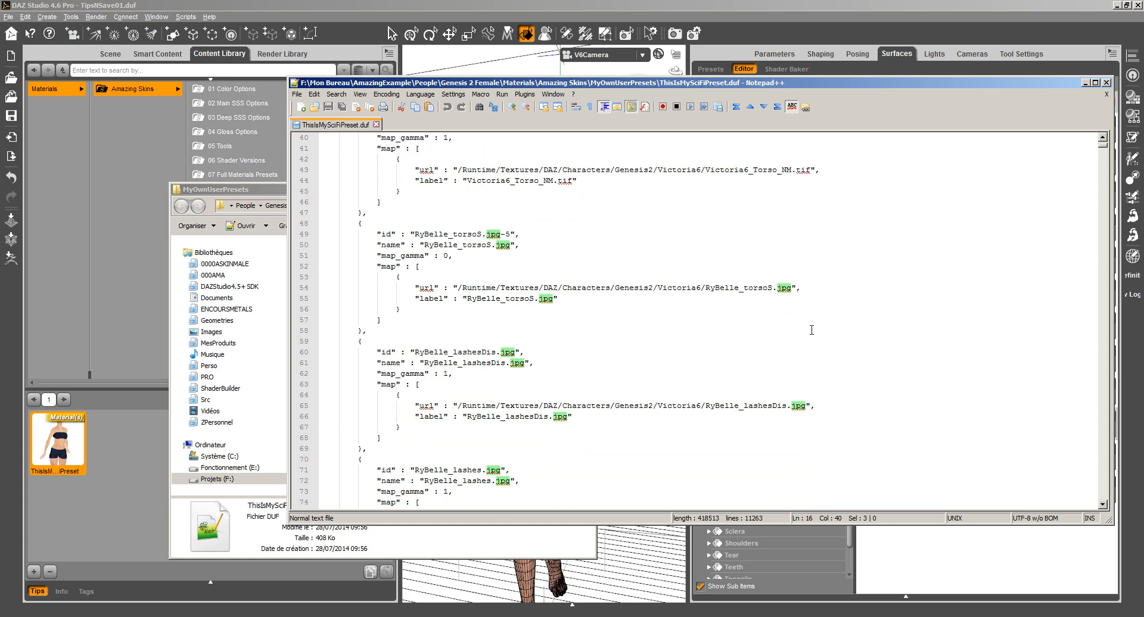
scroll(811, 329, down, 20)
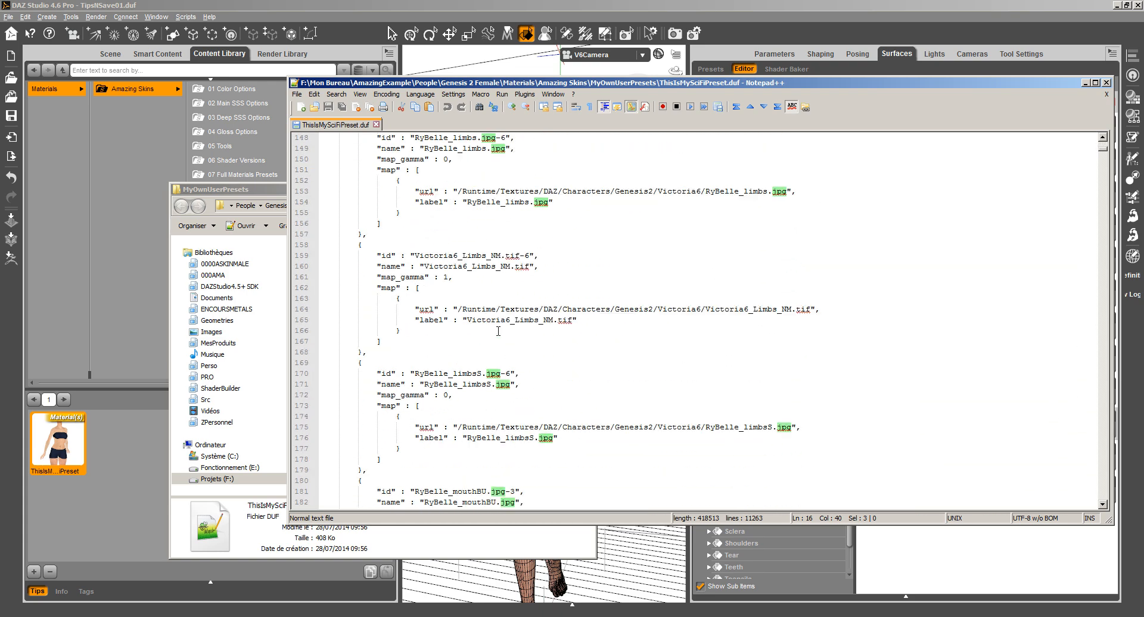
scroll(498, 331, down, 20)
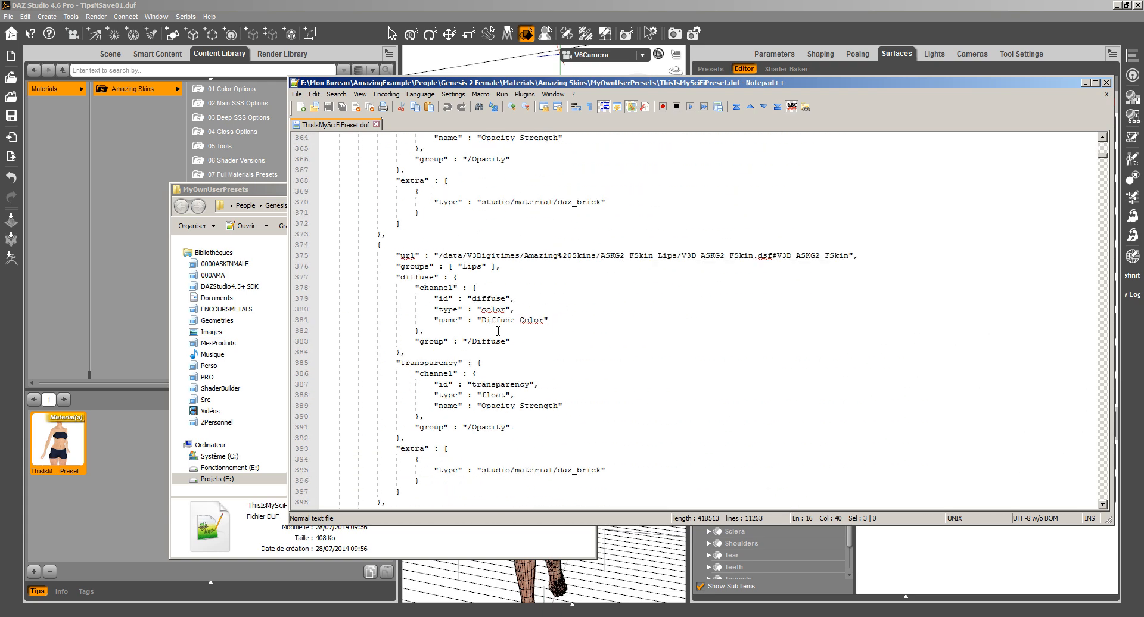
scroll(498, 331, down, 20)
drag(1104, 160, 1111, 262)
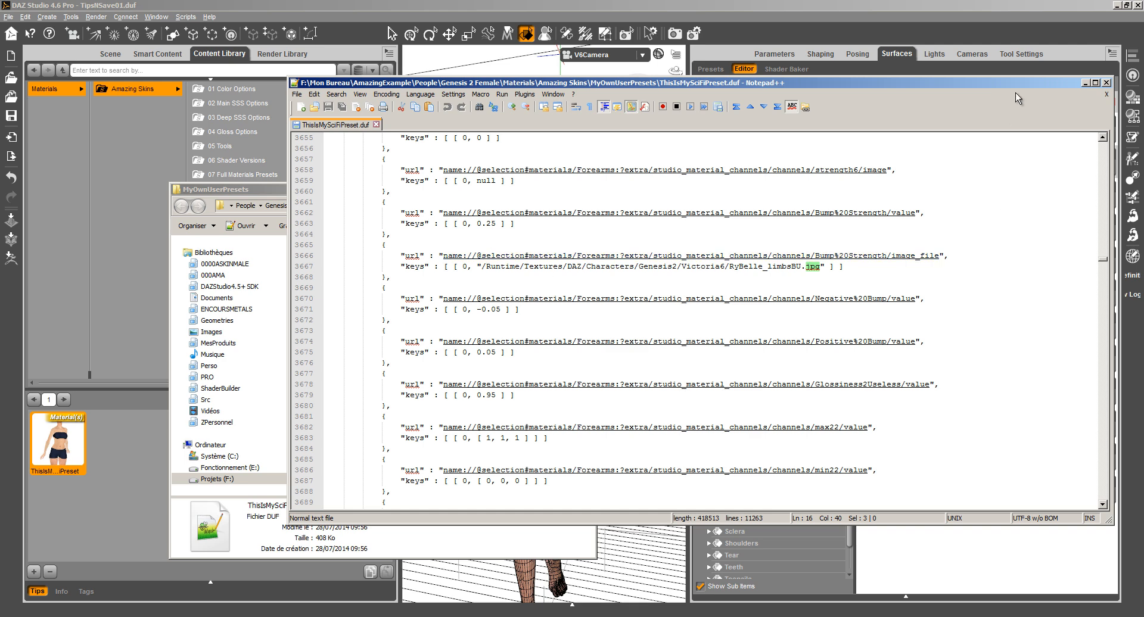
click(1107, 84)
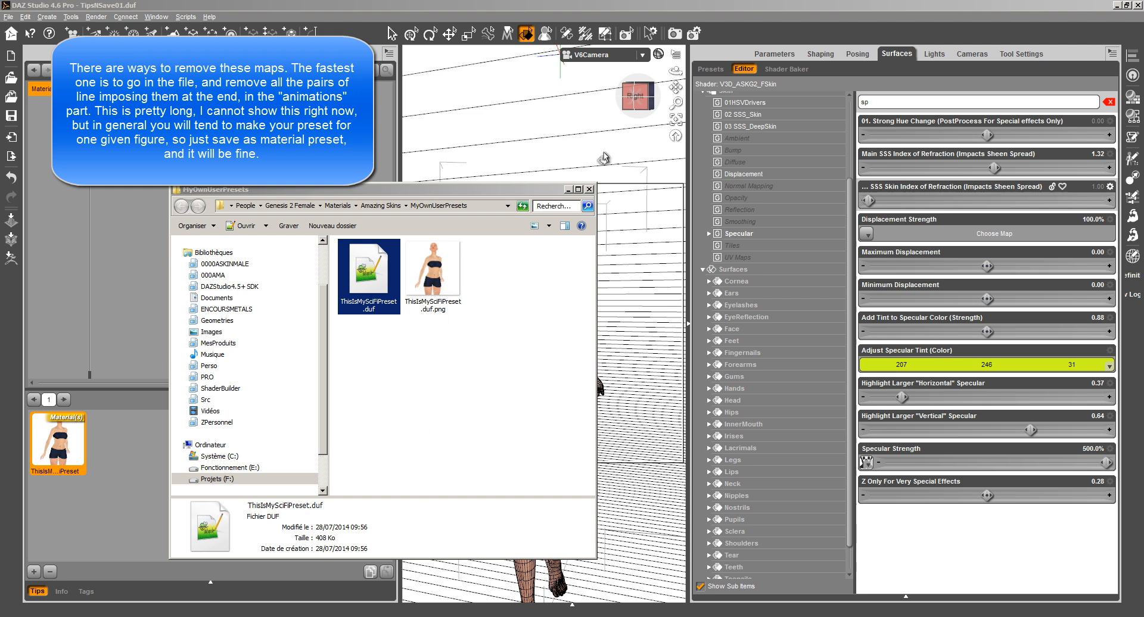
click(590, 189)
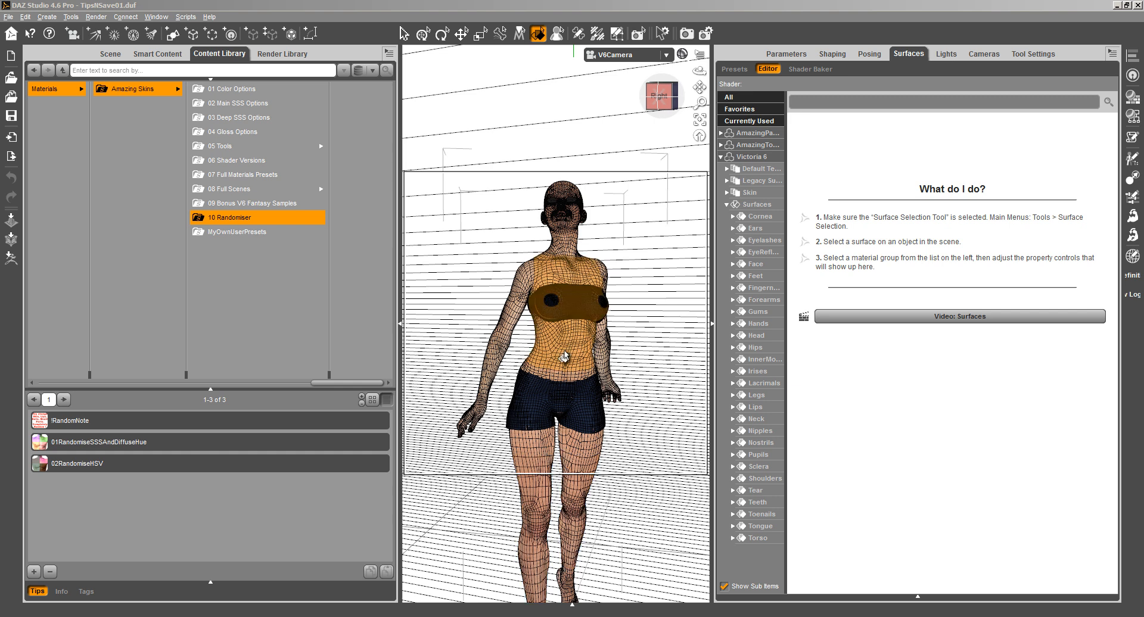
Select the figure's Torso surface and apply the 01RandomiseSSSAndDiffuseHue and 02RandomiseHSV scripts from 10 Randomiser
click(564, 357)
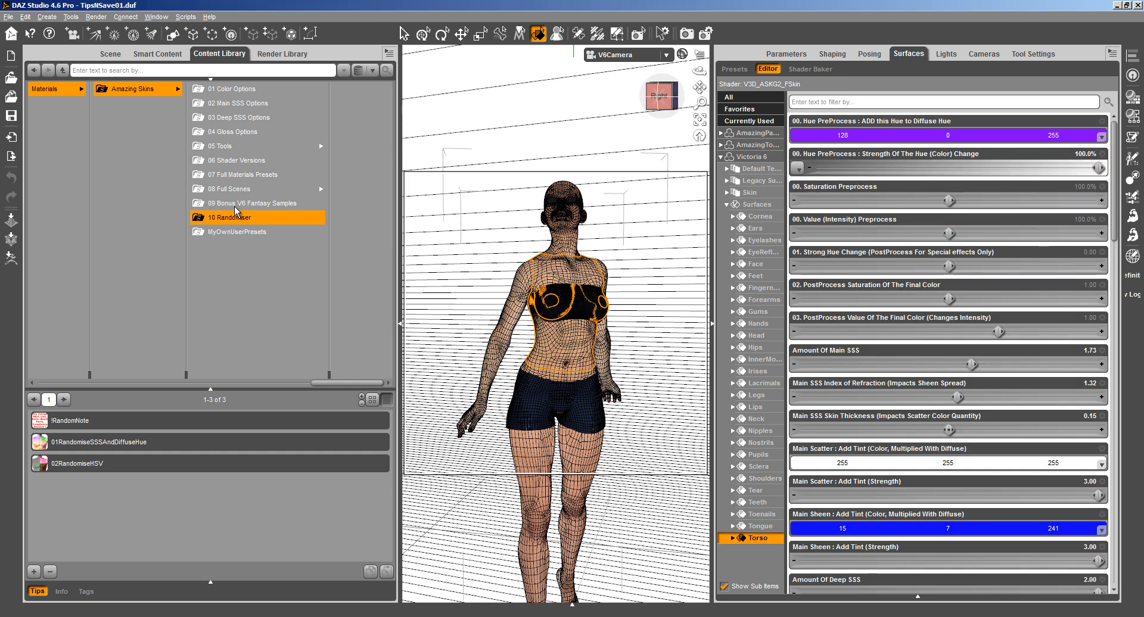
double_click(196, 444)
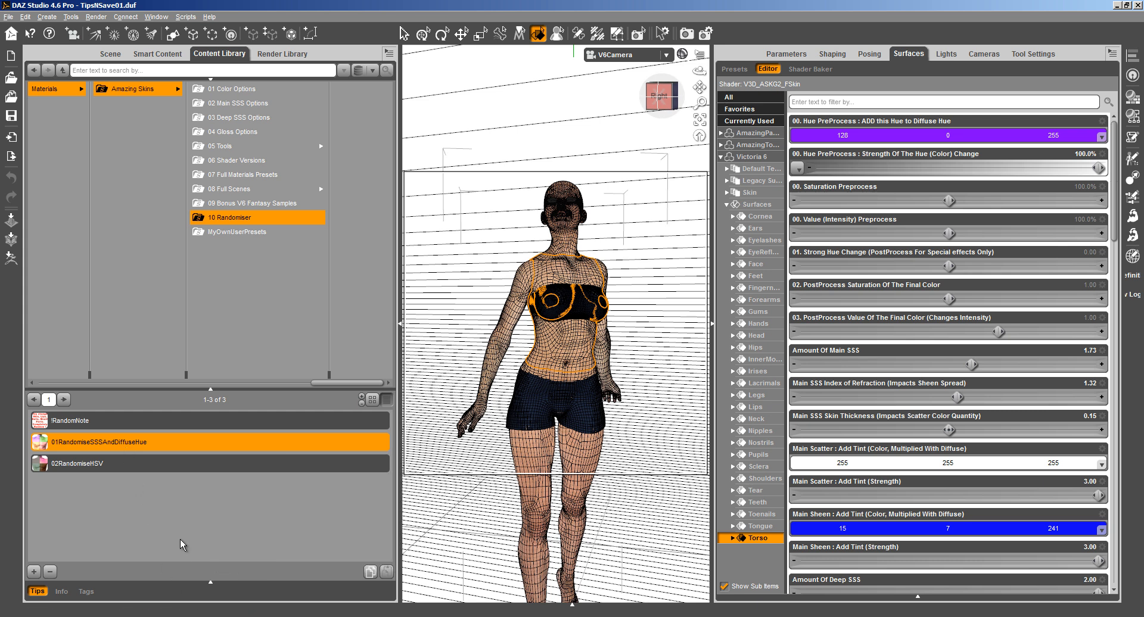
click(180, 466)
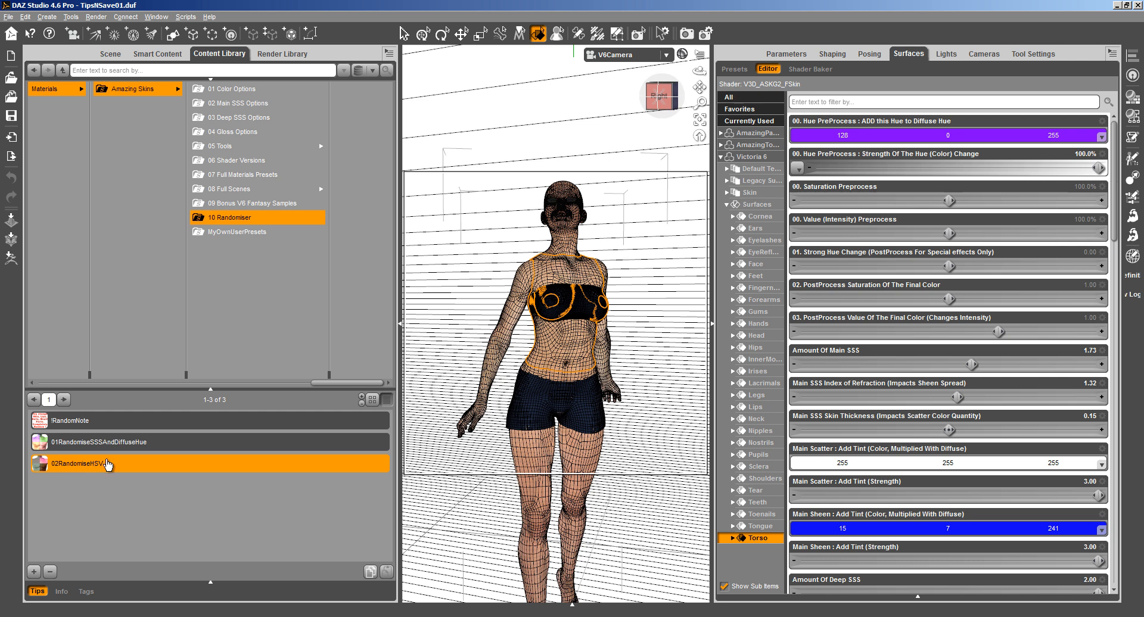
click(128, 451)
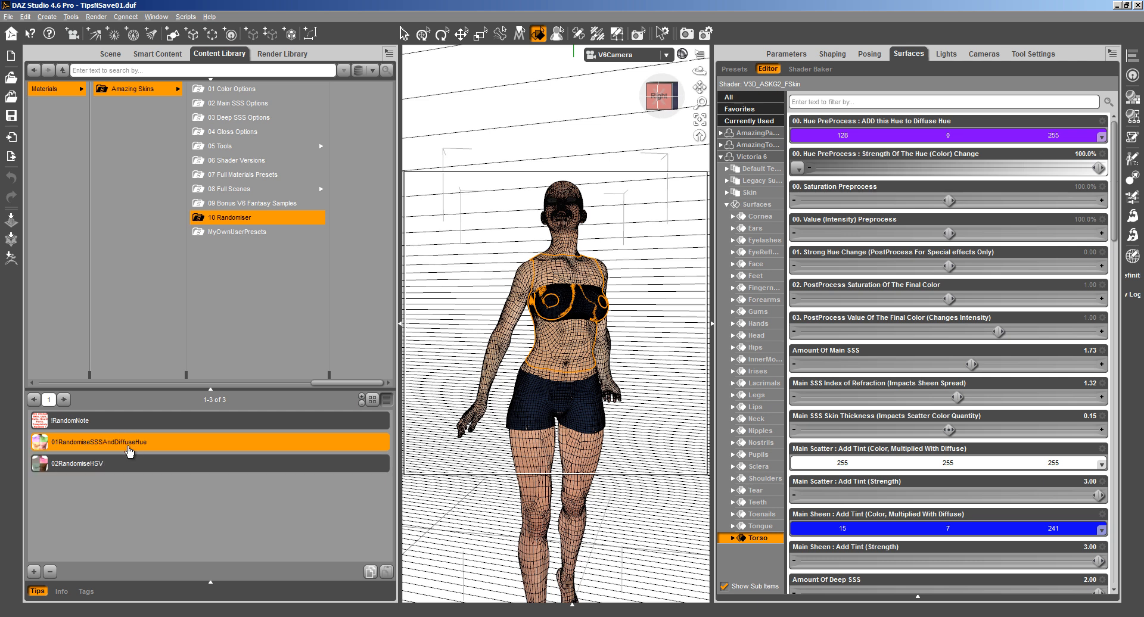
double_click(213, 465)
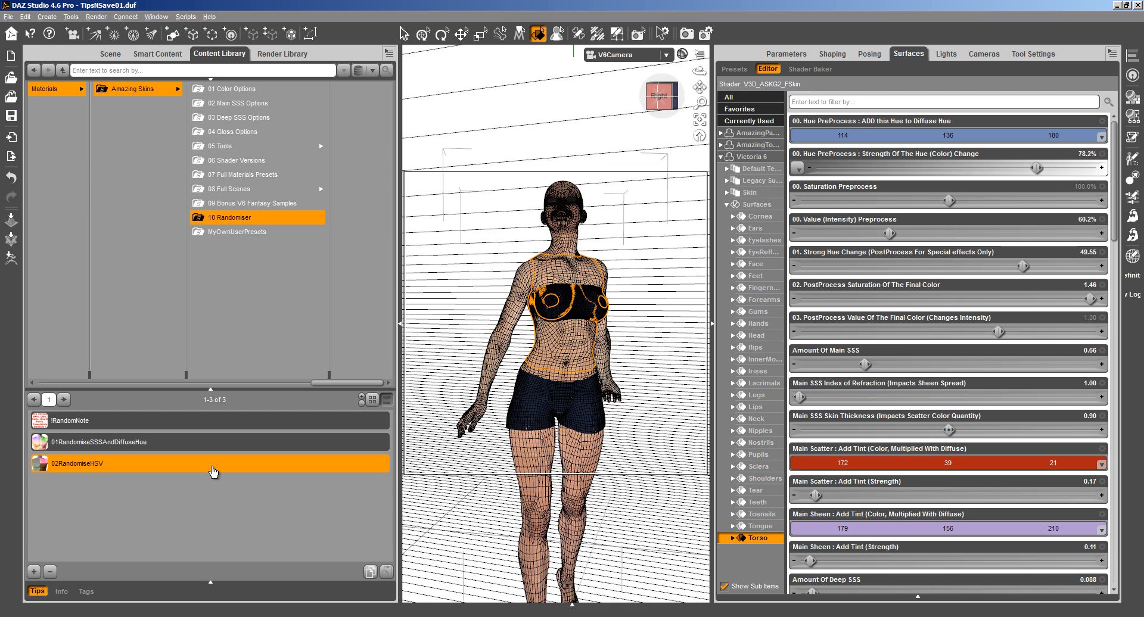
Render the figure with the randomised skin and dismiss the render
click(94, 18)
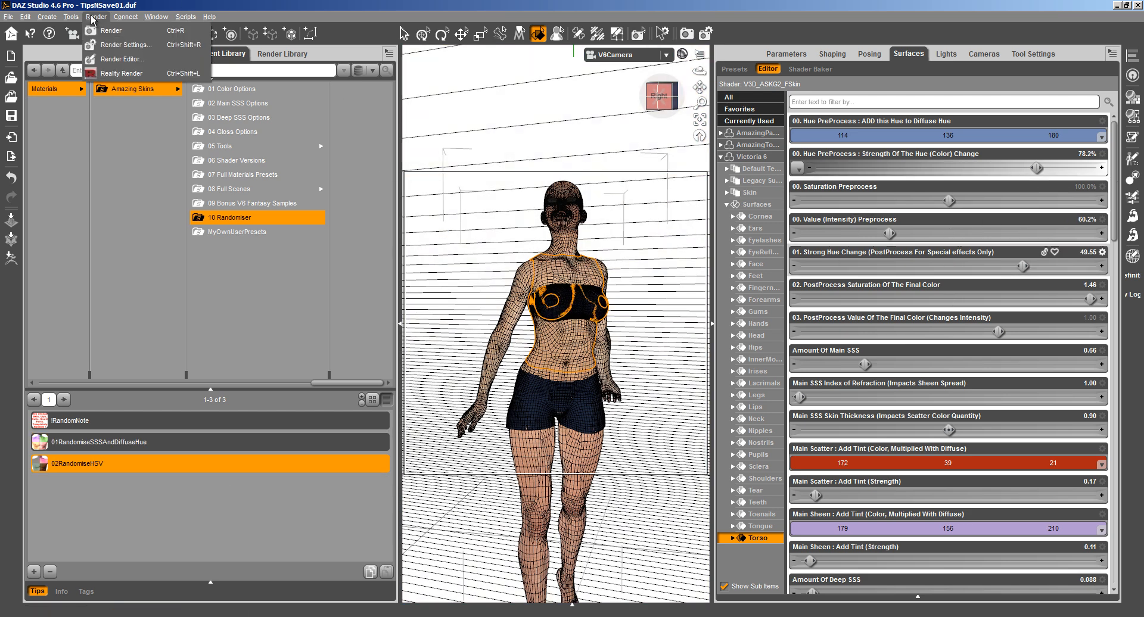
click(111, 30)
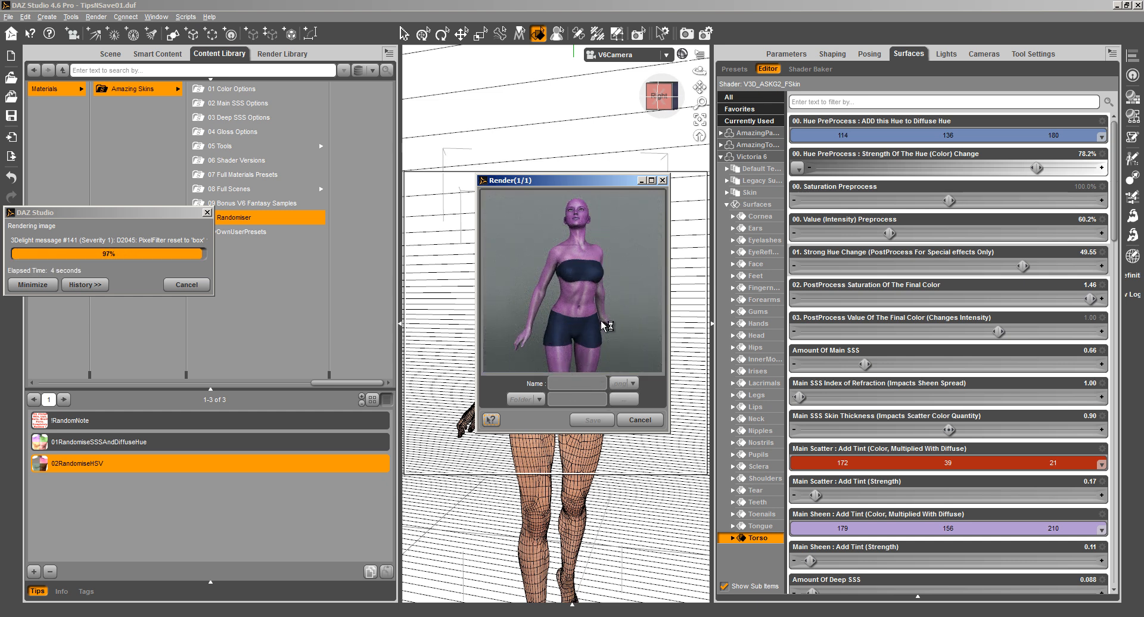
click(639, 420)
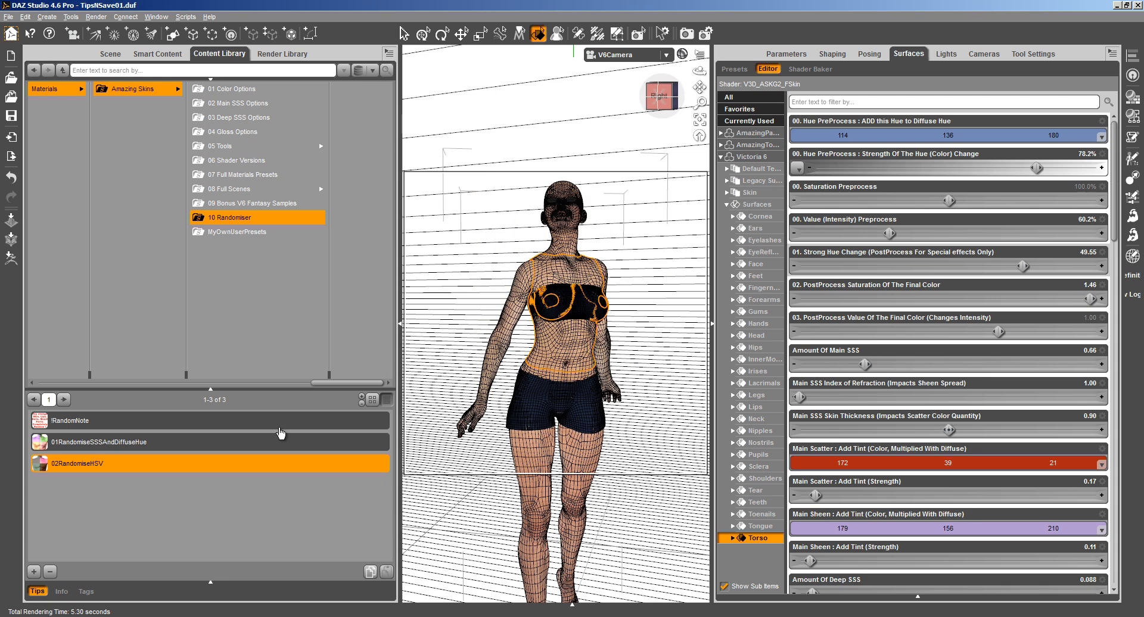
Apply 01RandomiseSSSAndDiffuseHue to the skin again and render the new variation
double_click(237, 444)
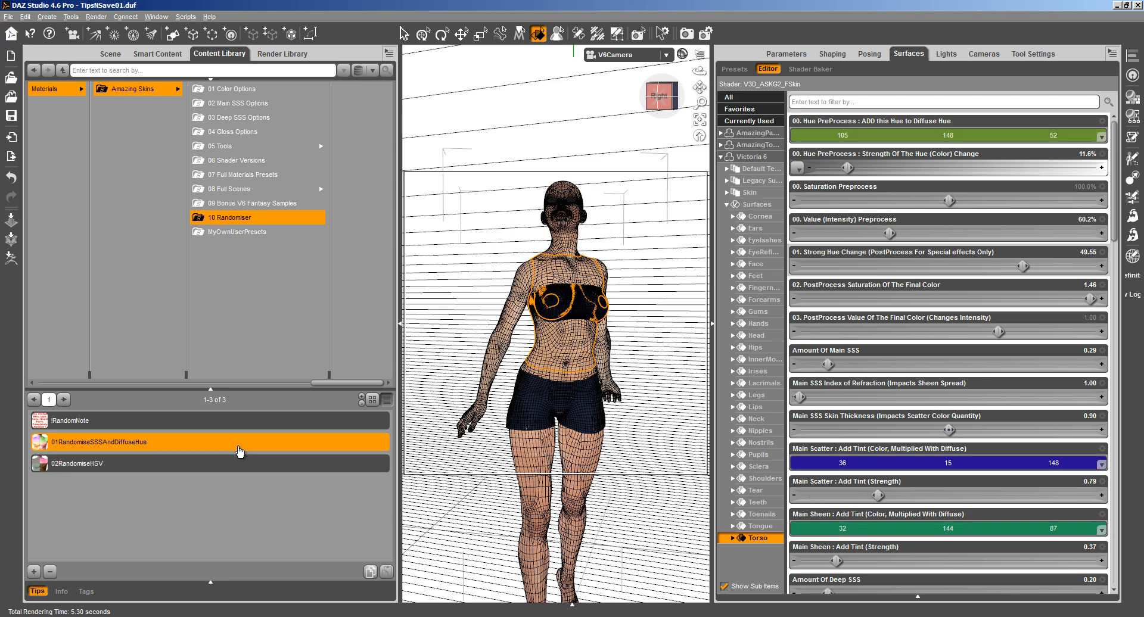
click(96, 17)
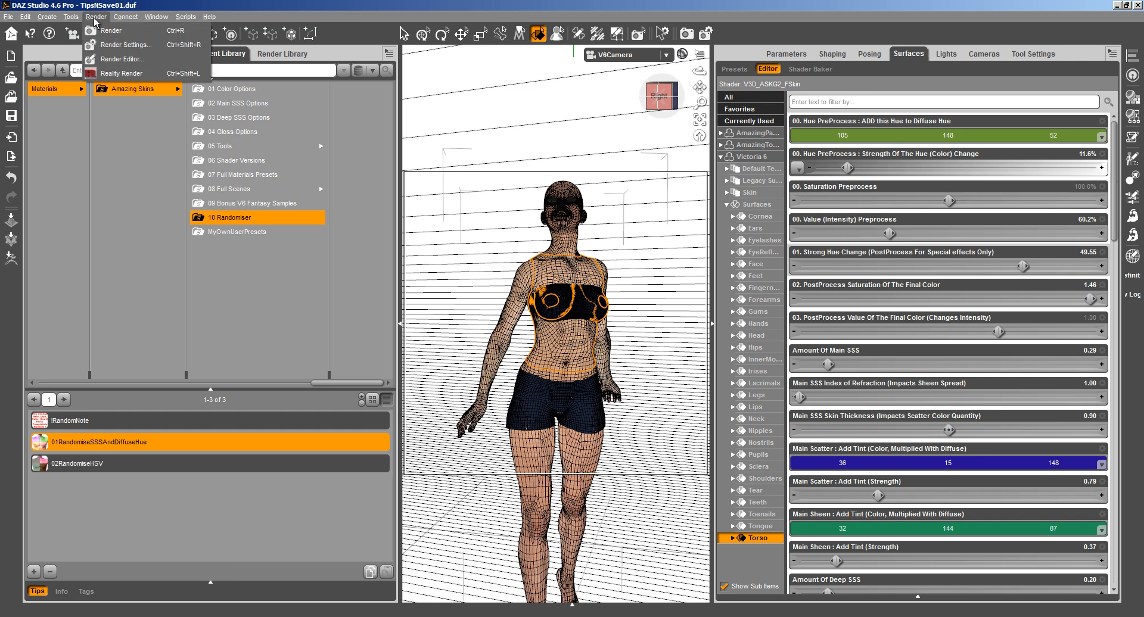
click(107, 43)
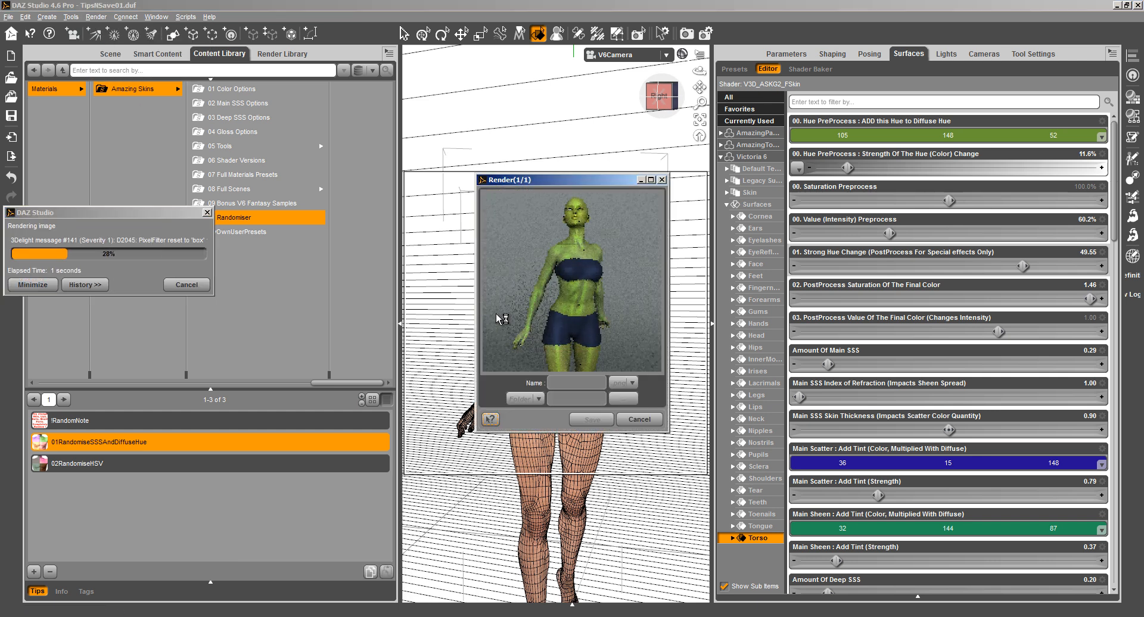
click(645, 423)
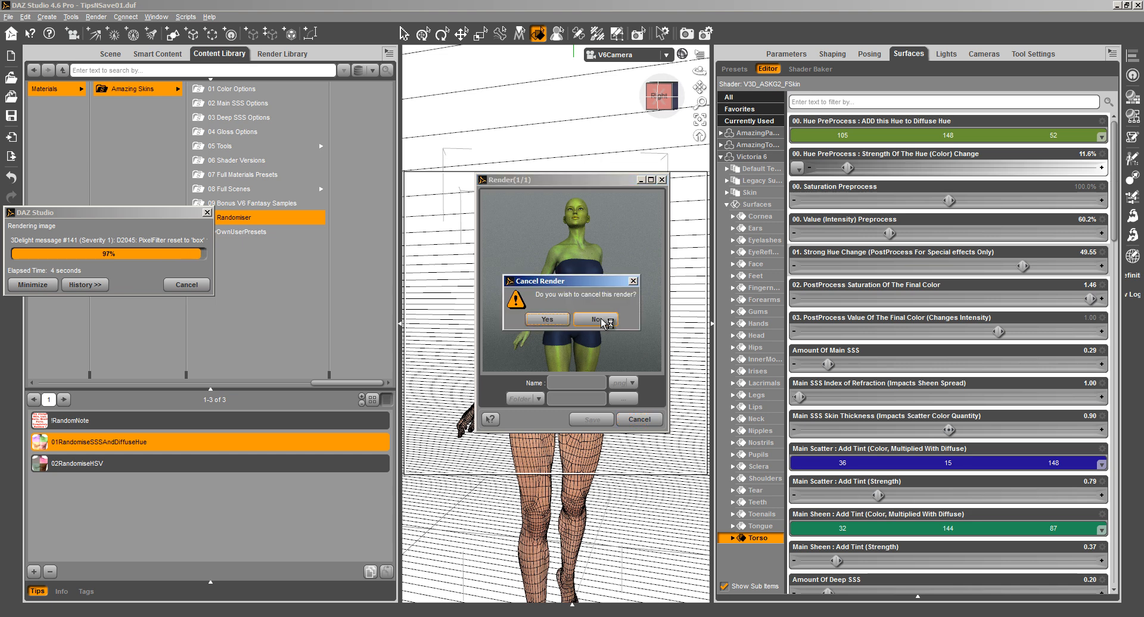
click(595, 318)
Randomise only the skin's hue, saturation and value with 02RandomiseHSV and render the figure
double_click(249, 466)
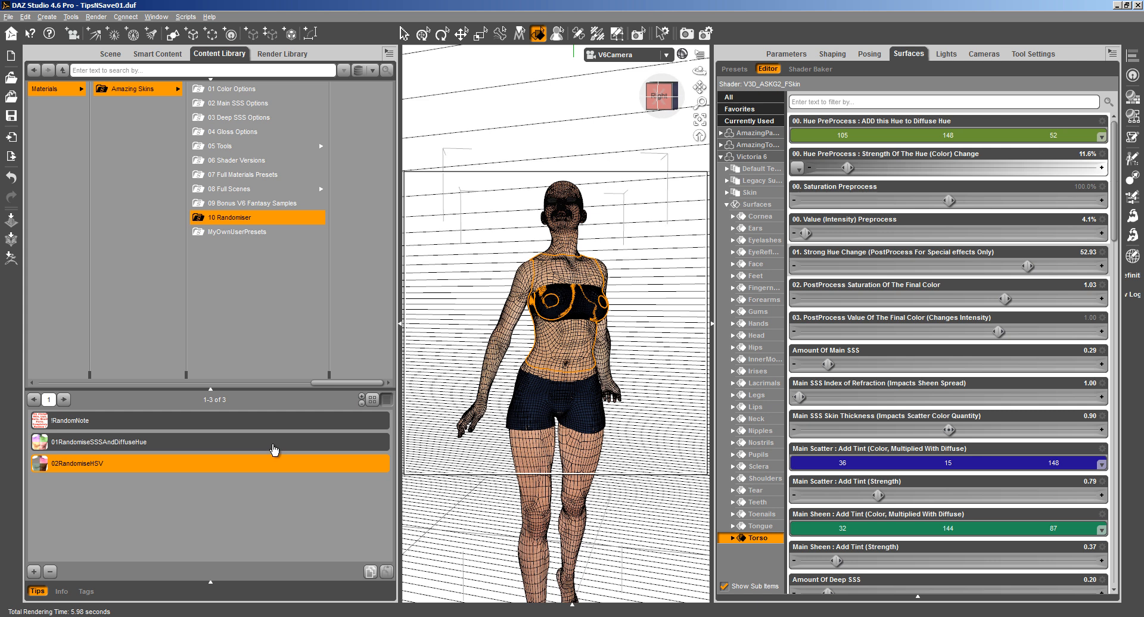
click(97, 17)
click(111, 33)
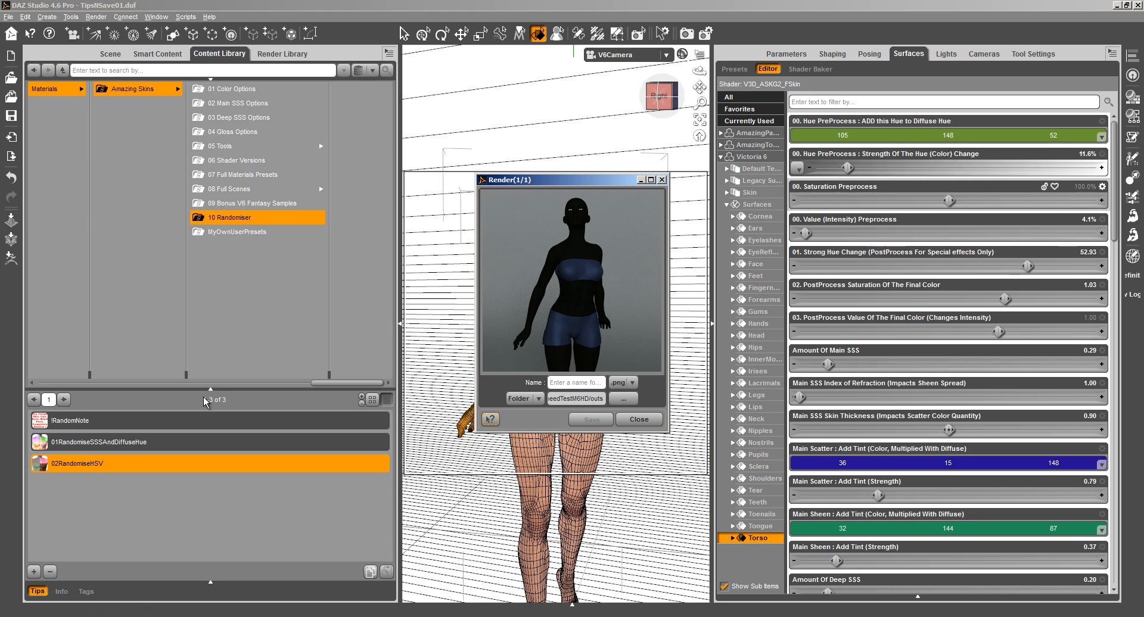
Run 02RandomiseHSV once more for a different colour variation, render it and dismiss the render
double_click(185, 463)
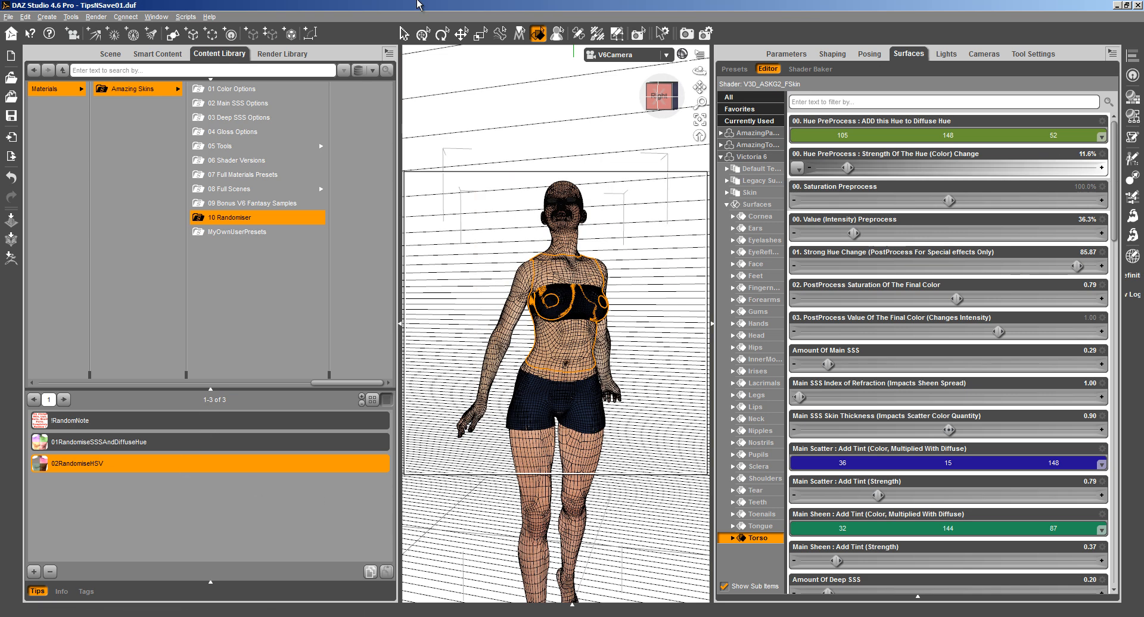
click(96, 17)
click(110, 37)
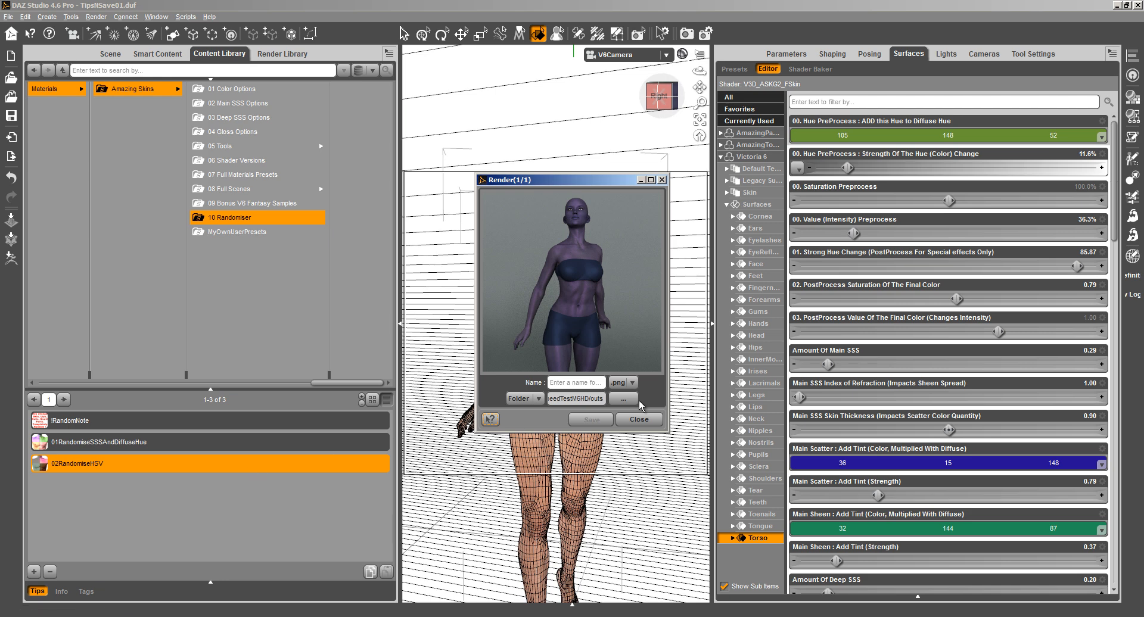
click(639, 420)
Randomise the skin's SSS, diffuse hue and HSV values together and render another variation
double_click(231, 465)
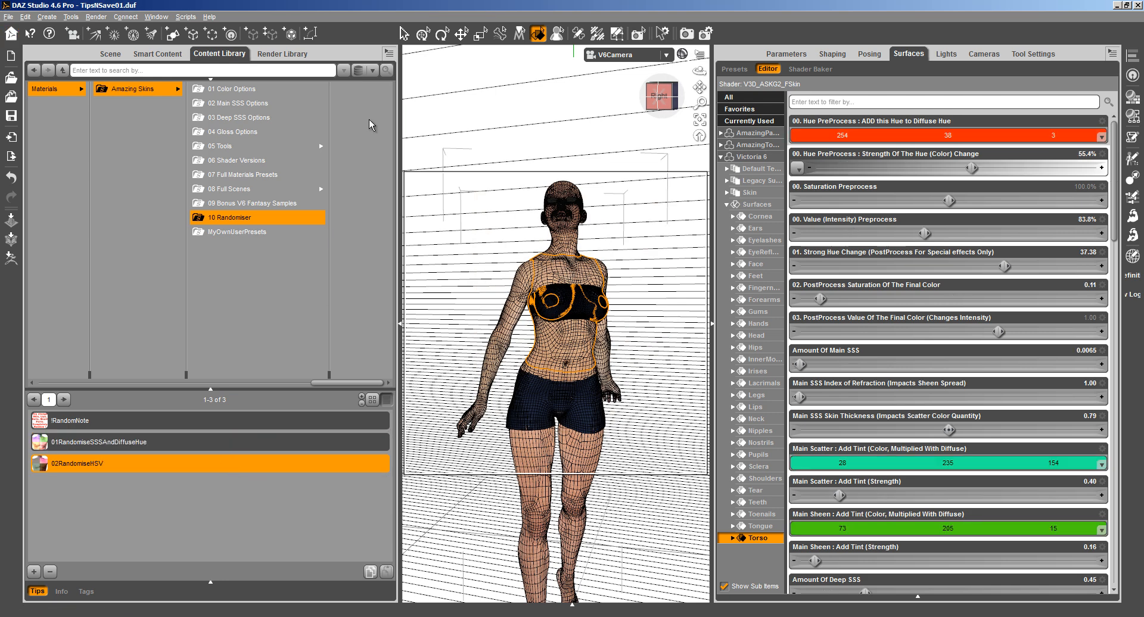
click(96, 16)
click(110, 37)
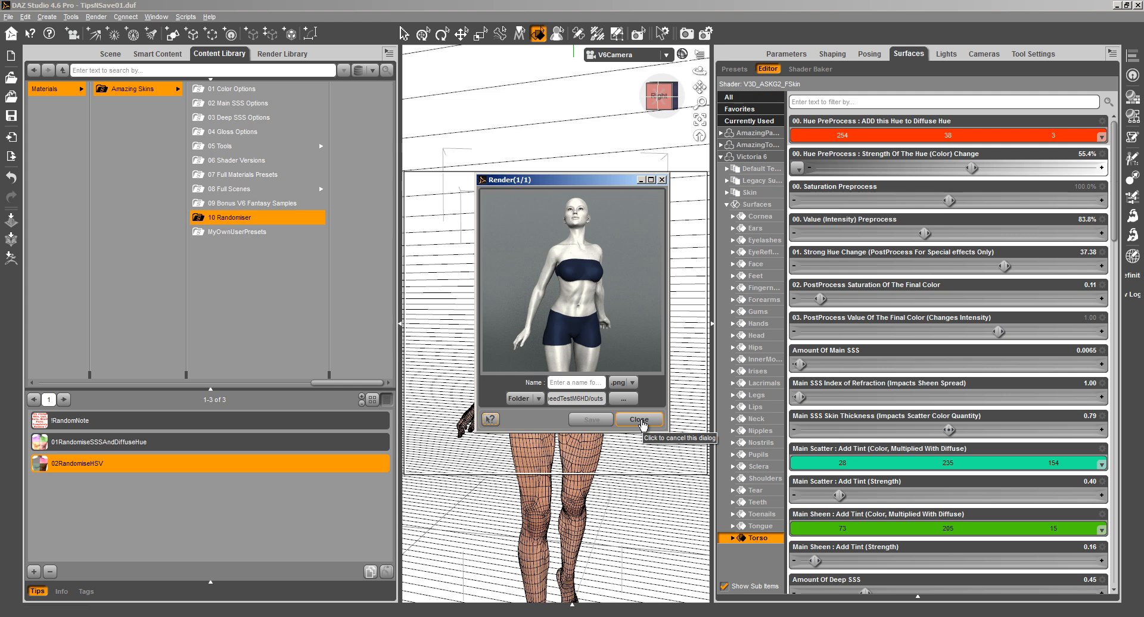
Dismiss the render, select all of Victoria 6's Skin surfaces and set the Main Sheen tint strength to 3.00
click(640, 421)
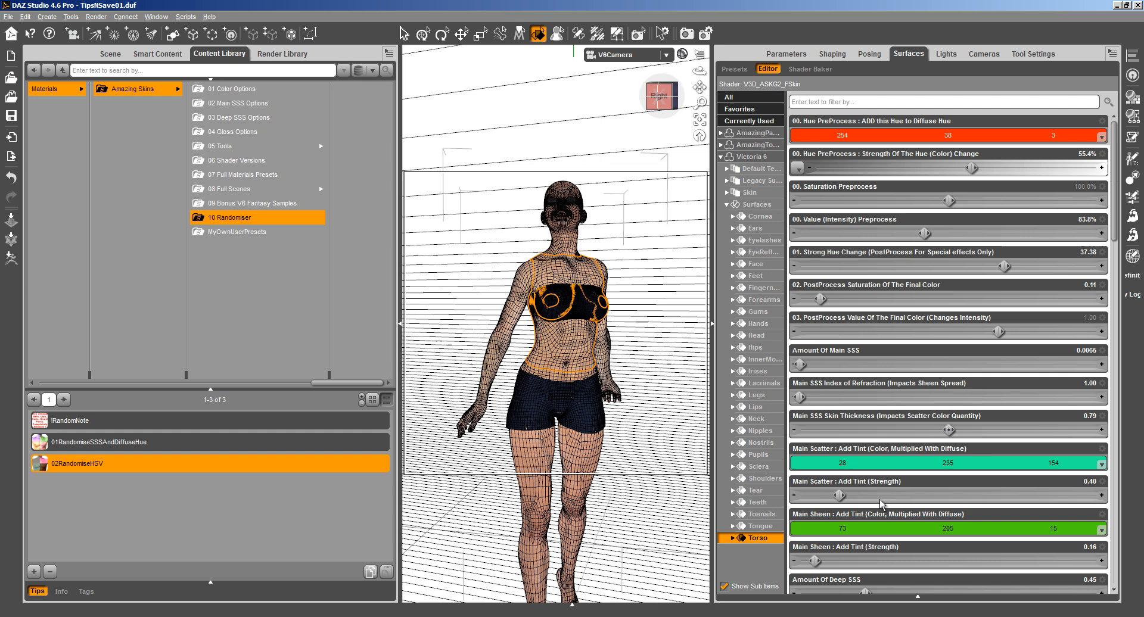
click(760, 194)
click(842, 102)
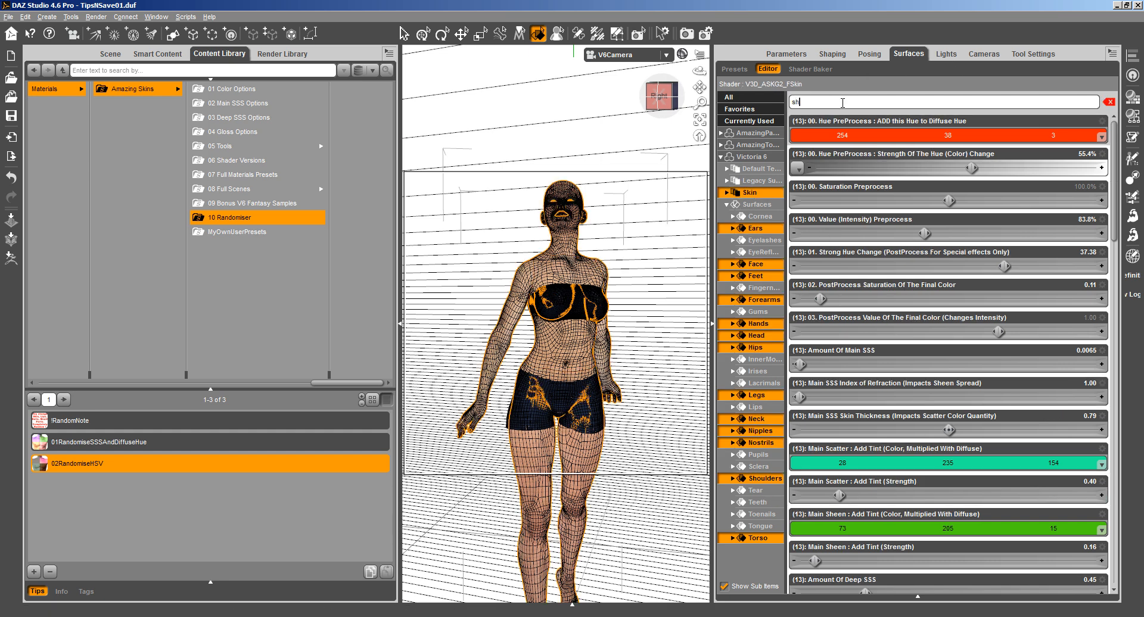
text(shh)
key(BackSpace)
text(e)
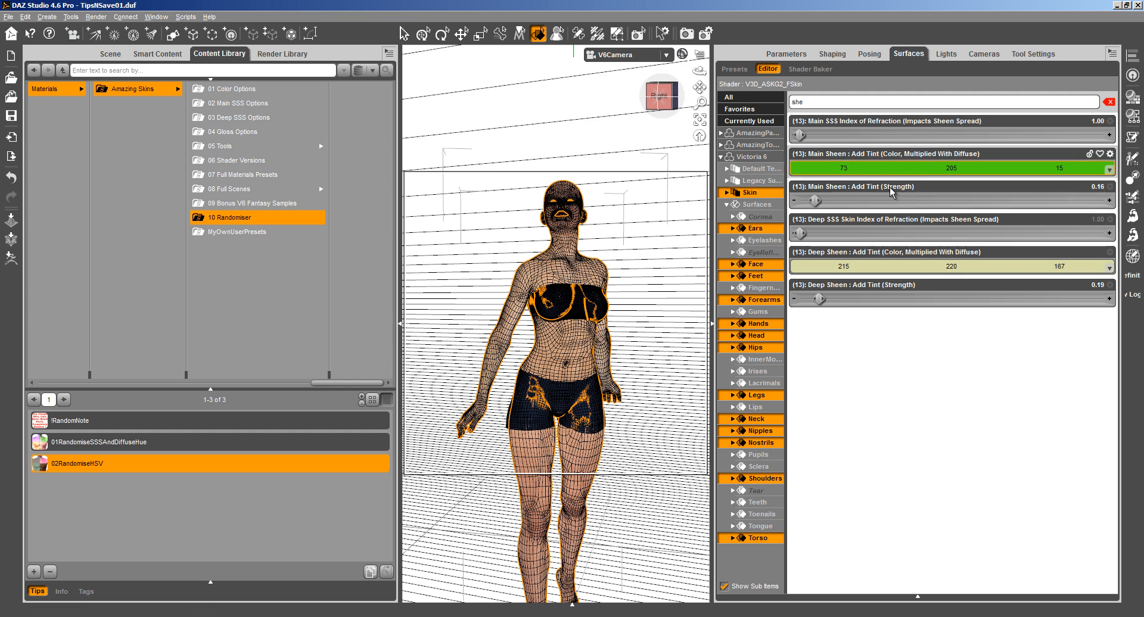
drag(817, 203, 1107, 201)
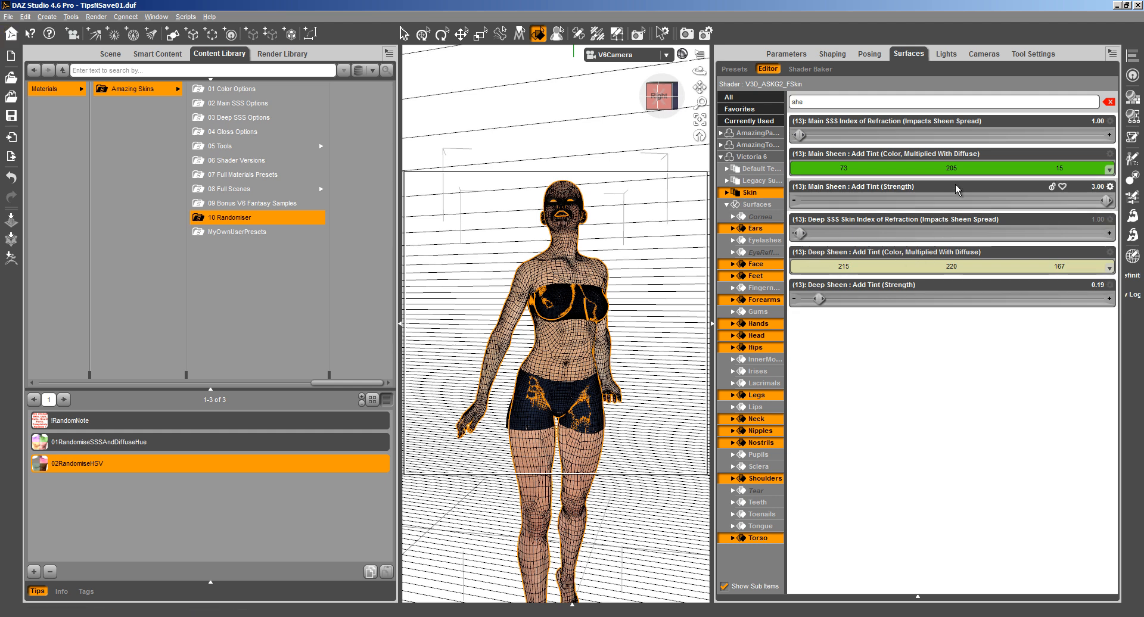
Set the skin's Deep SSS index of refraction to 1.02 and Main SSS index of refraction to 1.60, and render the figure
drag(801, 228, 813, 228)
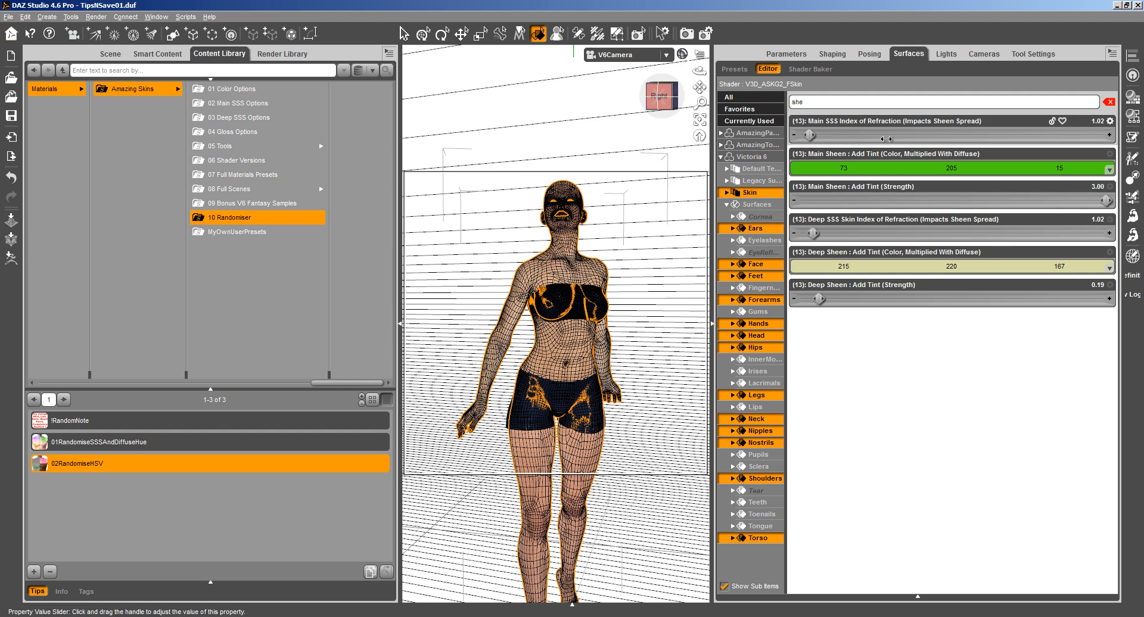
drag(799, 135, 1105, 135)
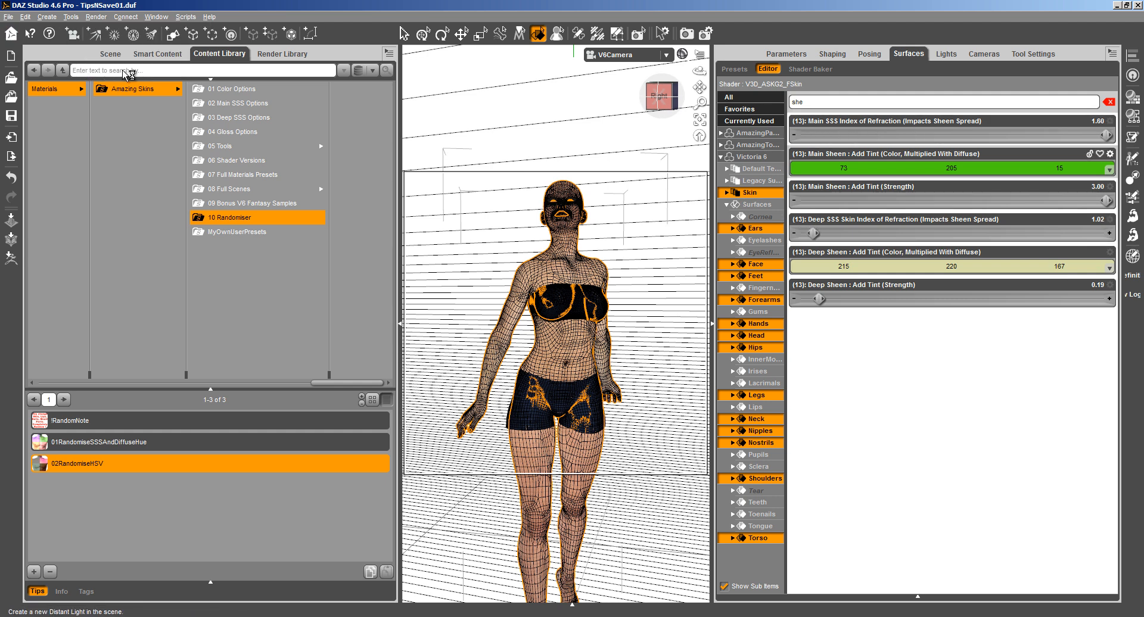
click(71, 33)
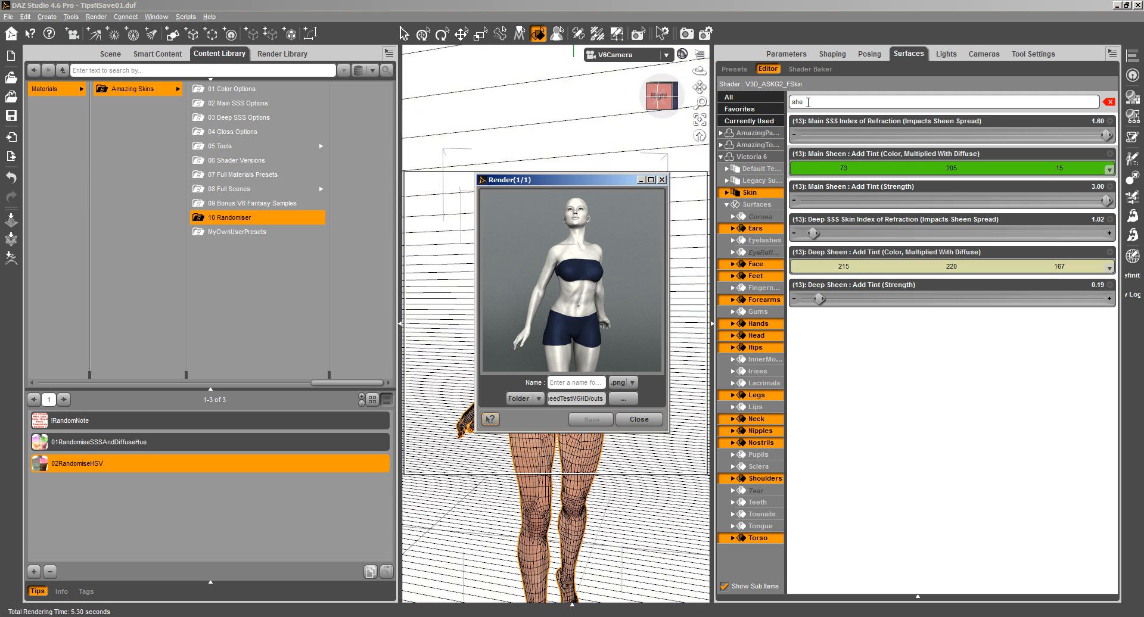
click(646, 419)
Filter the skin properties by "main", raise the Amount Of Main SSS to 3.00 and render the figure
double_click(808, 102)
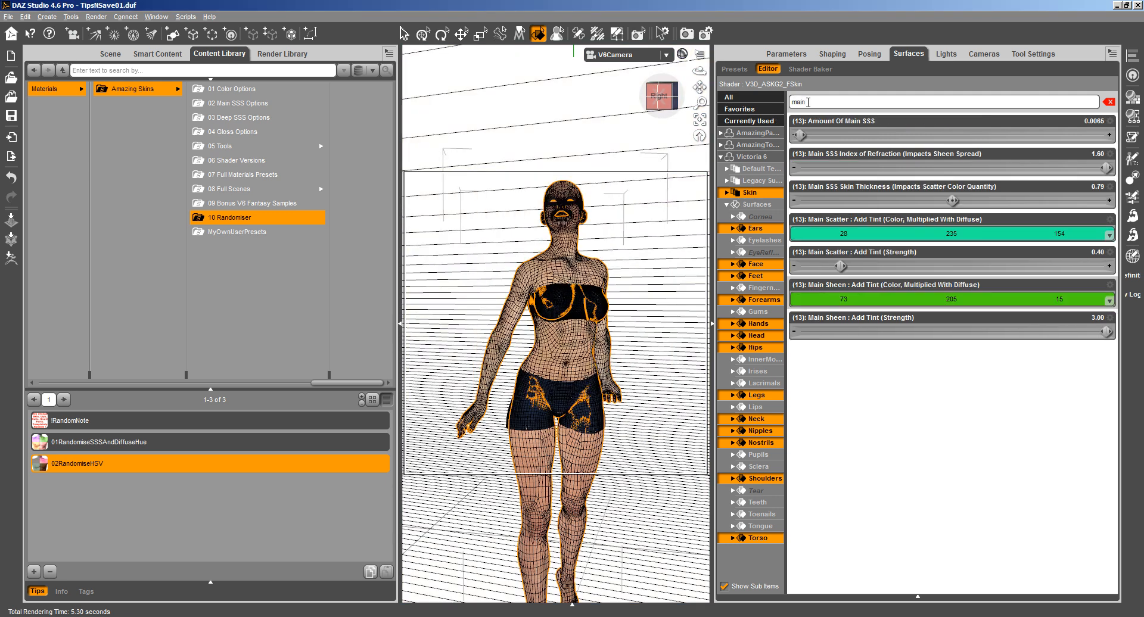
click(70, 17)
mouse_move(96, 16)
click(113, 38)
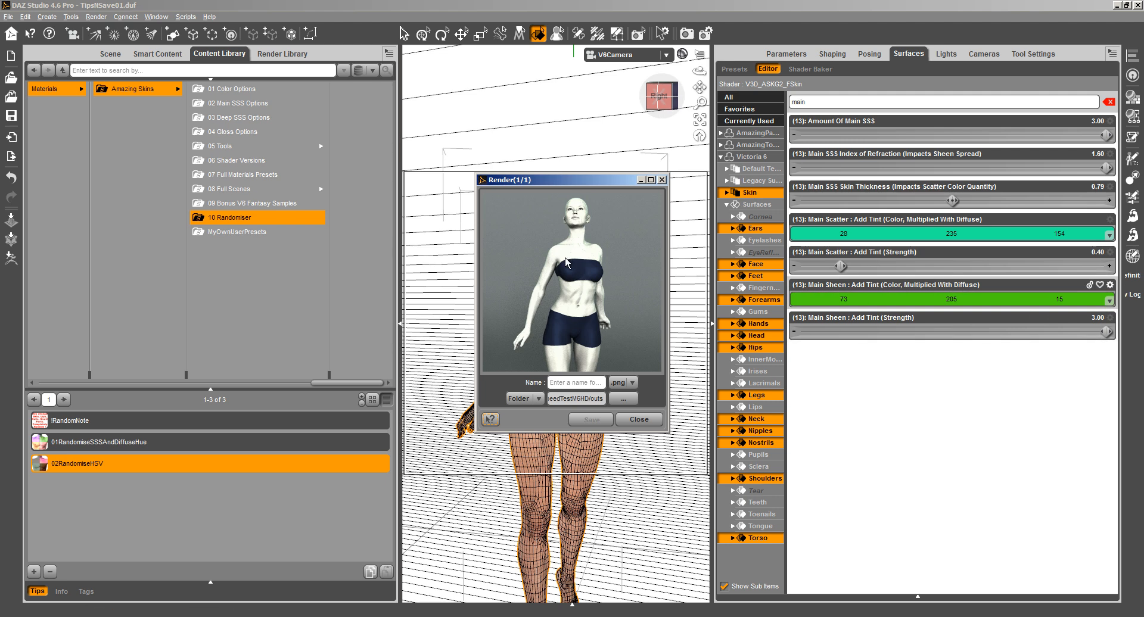
Compare Render 13 with Render 14 in the Render Editor using a horizontal wipe moved to 0%
click(98, 17)
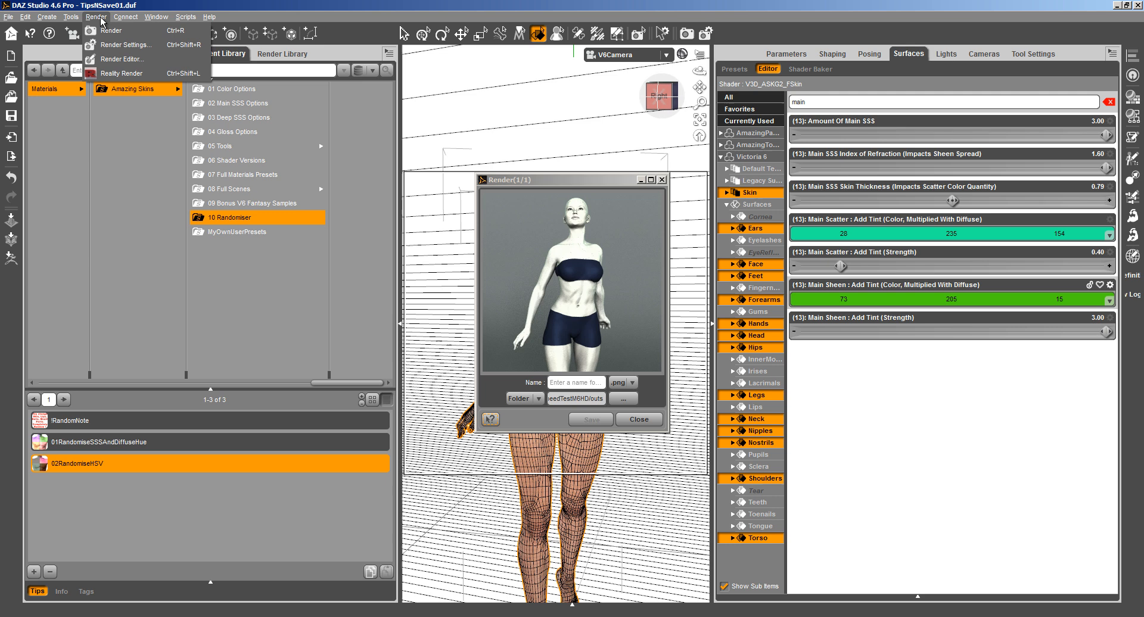
click(117, 59)
click(444, 99)
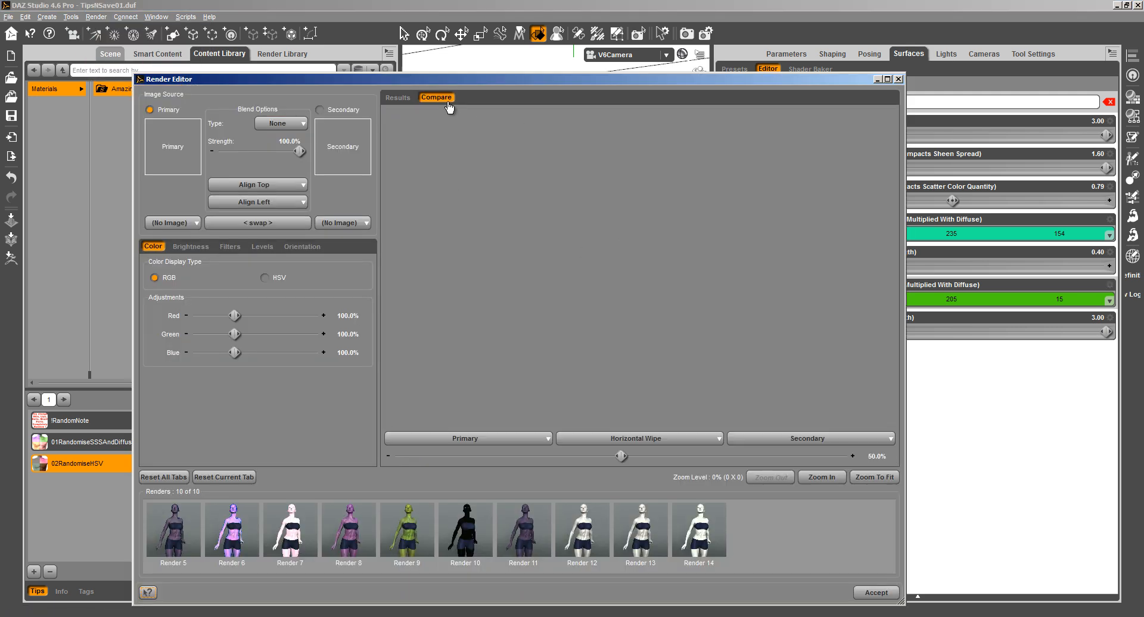
click(500, 439)
click(401, 585)
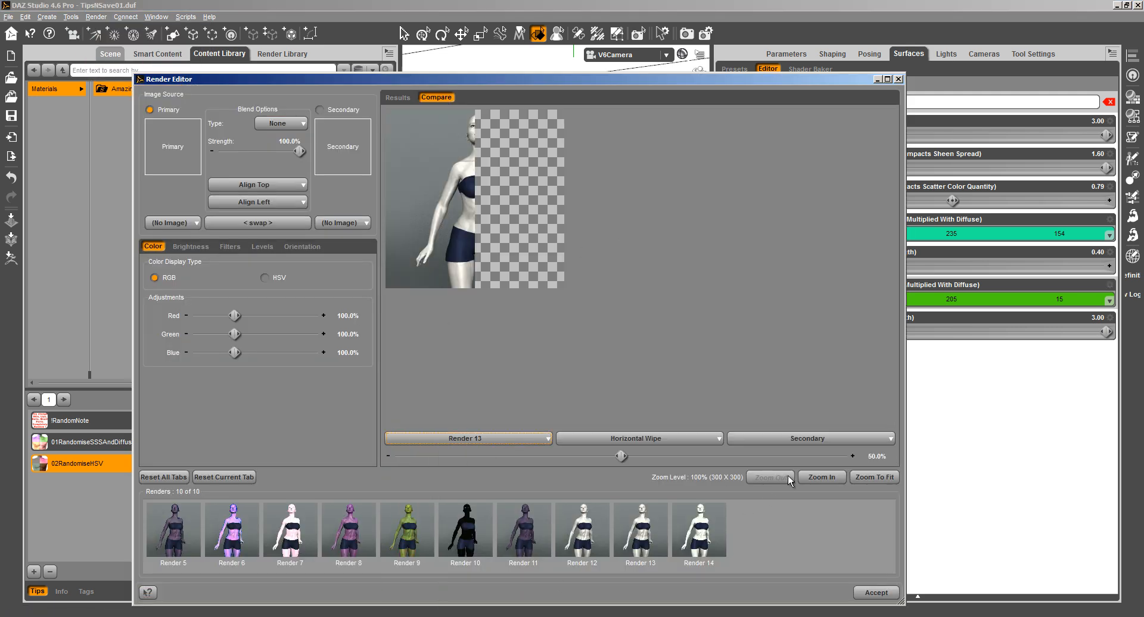
click(804, 440)
click(754, 596)
drag(608, 462, 361, 491)
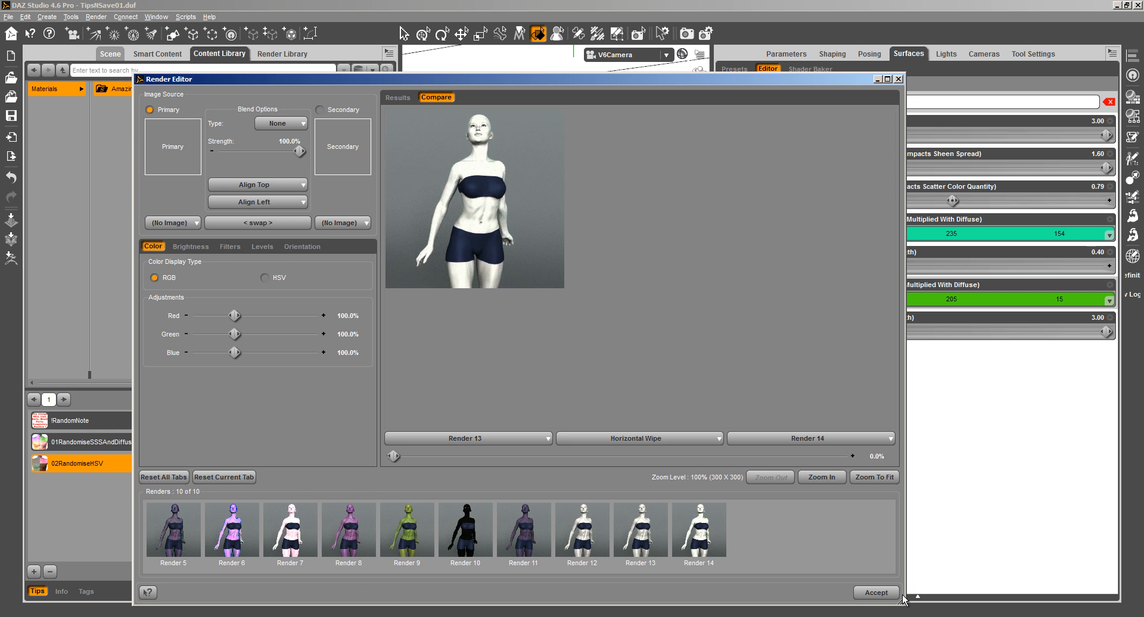
click(873, 592)
Run 01RandomiseSSSAndDiffuseHue on the skin four times and apply 02RandomiseHSV once
double_click(127, 444)
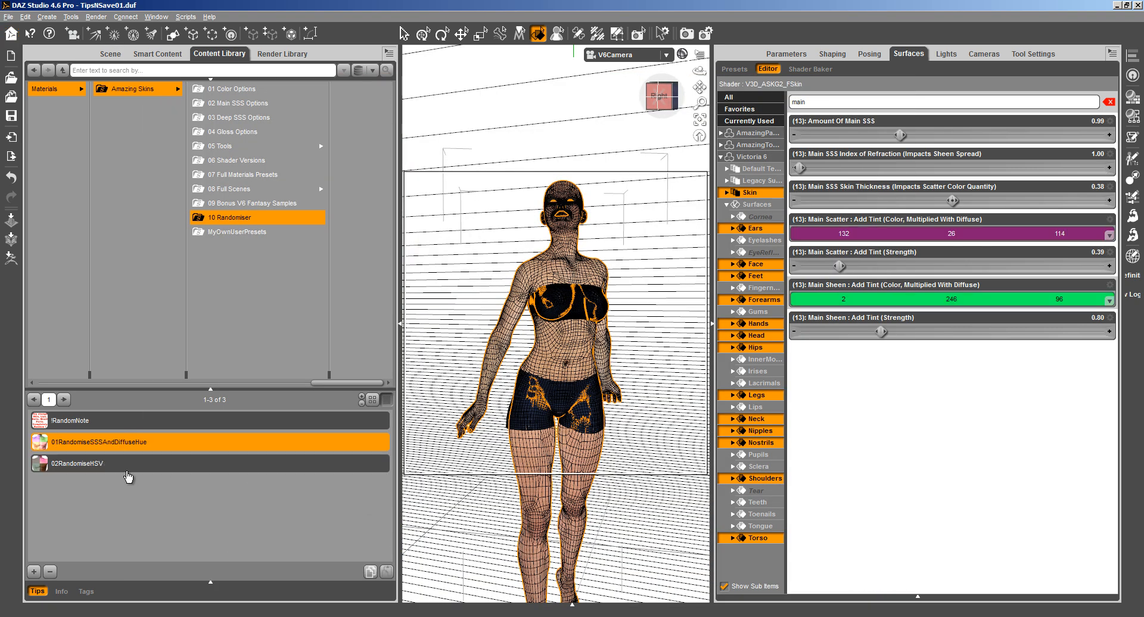
double_click(162, 446)
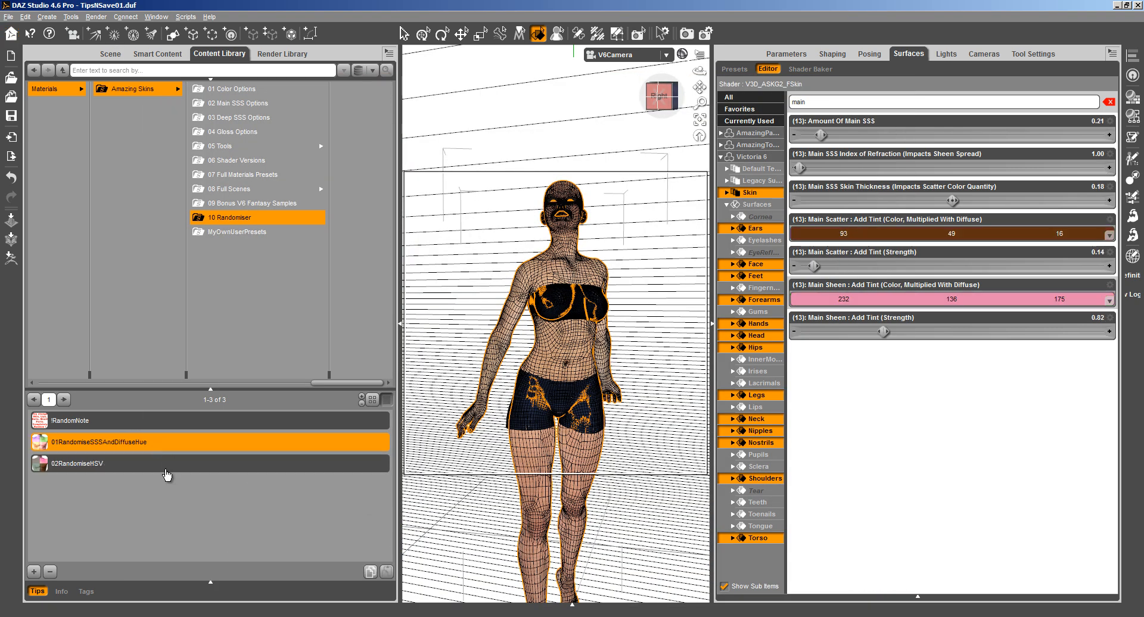
double_click(197, 448)
double_click(230, 444)
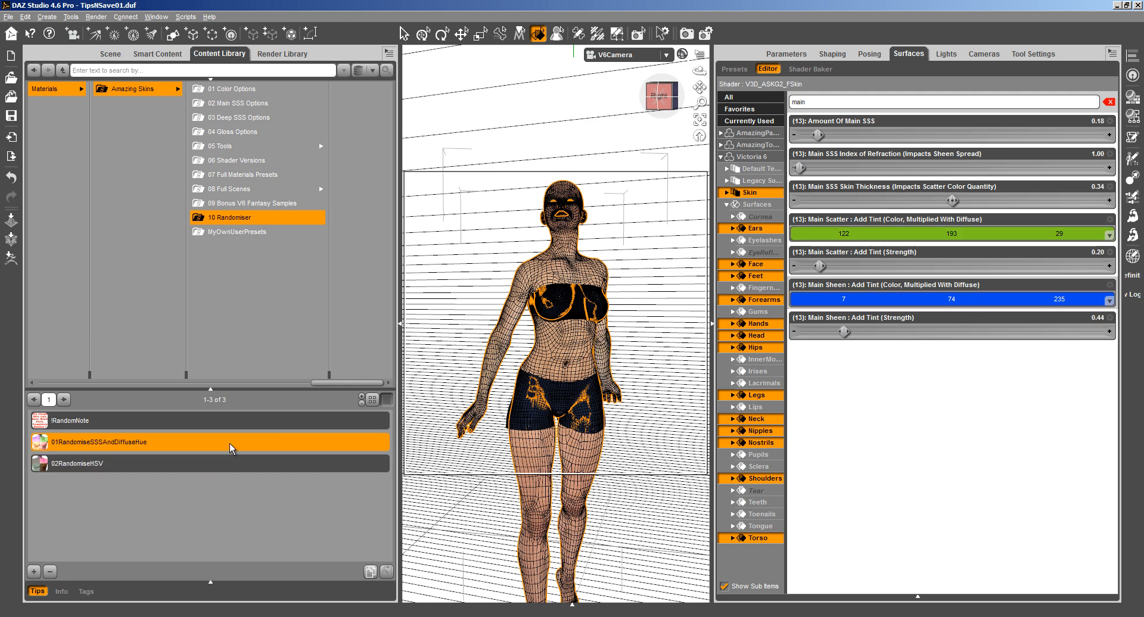
double_click(249, 477)
Clear the property filter, set the skin's Value (Intensity) Preprocess to 88.0% and render the figure
click(1109, 102)
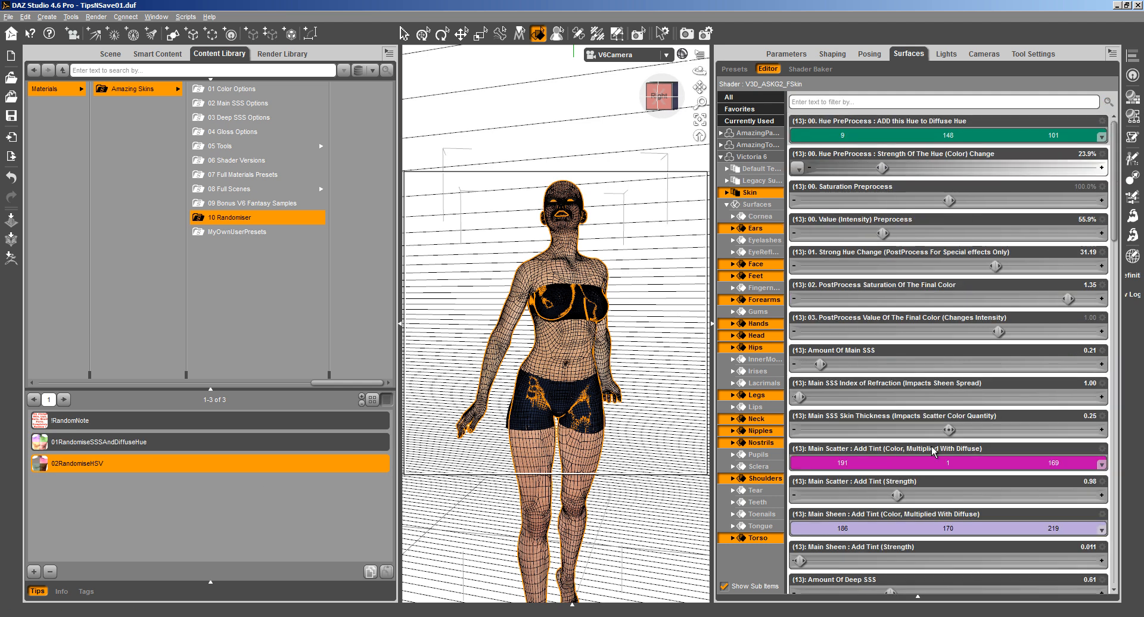
scroll(956, 537, down, 1)
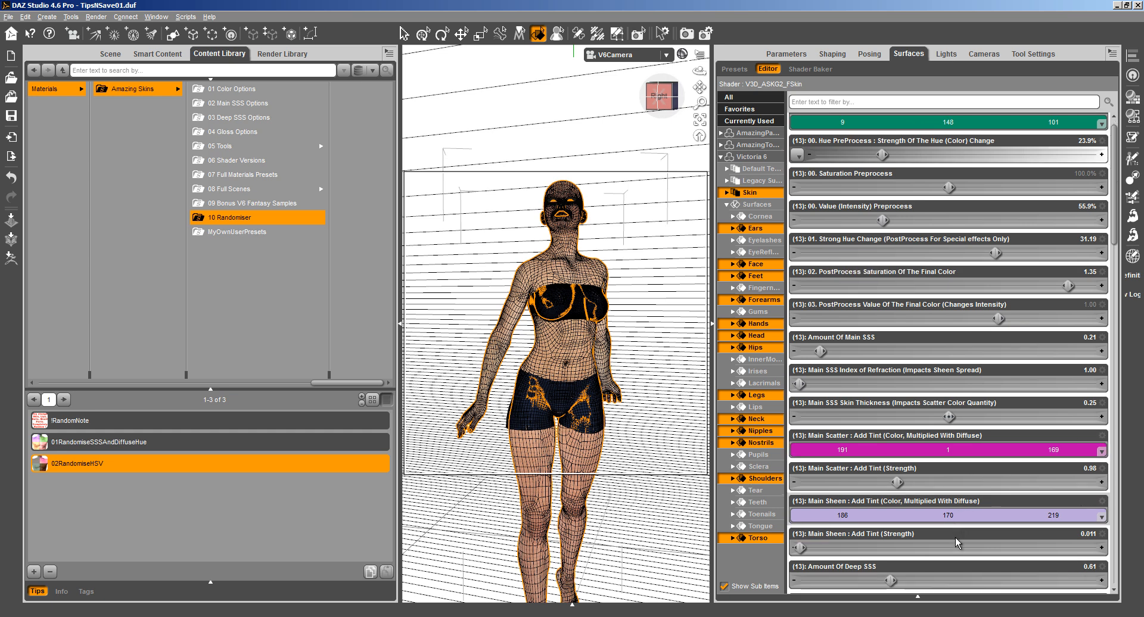
scroll(955, 537, down, 10)
scroll(956, 538, up, 10)
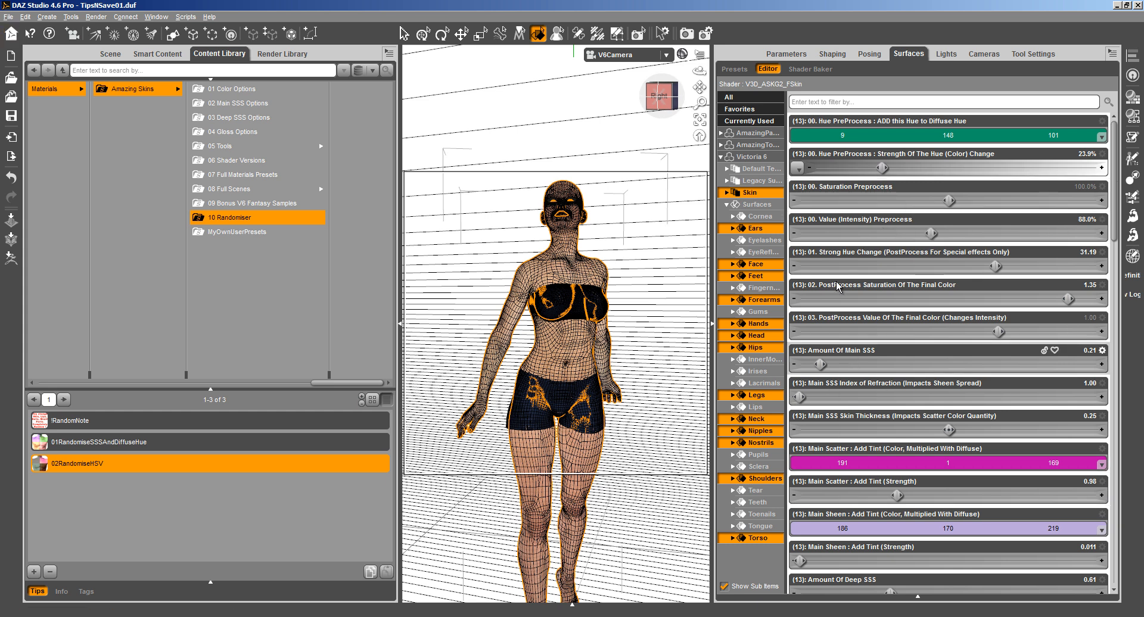
click(96, 16)
click(99, 31)
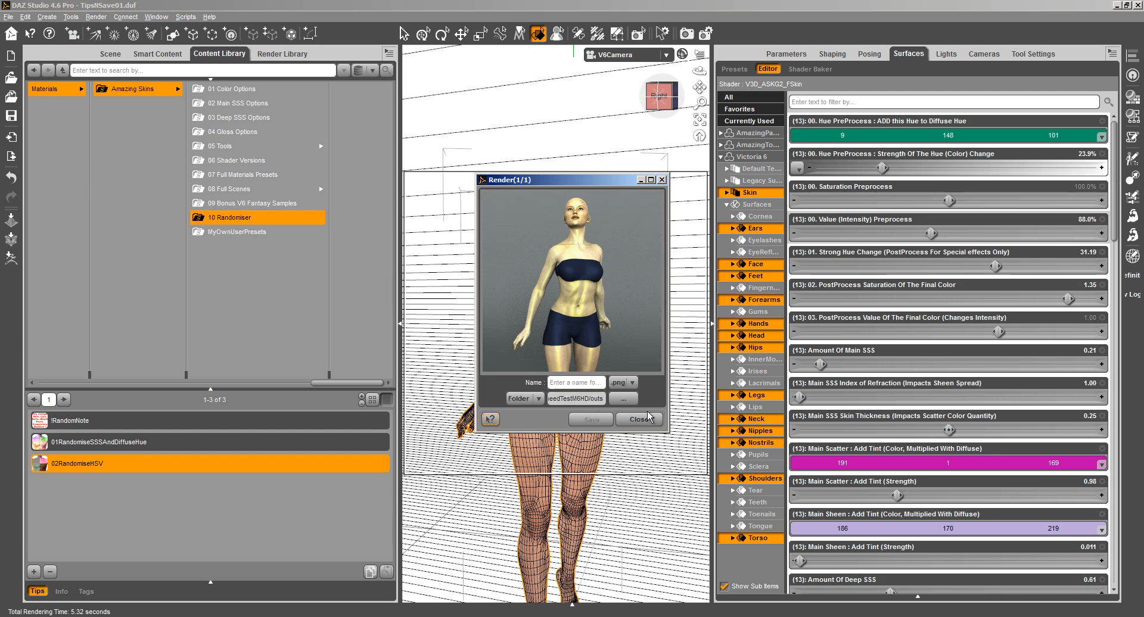
click(648, 422)
Filter the skin properties by "spec", lower Highlight Larger "Horizontal" Specular to 0.65 and render the figure
click(817, 103)
text(s)
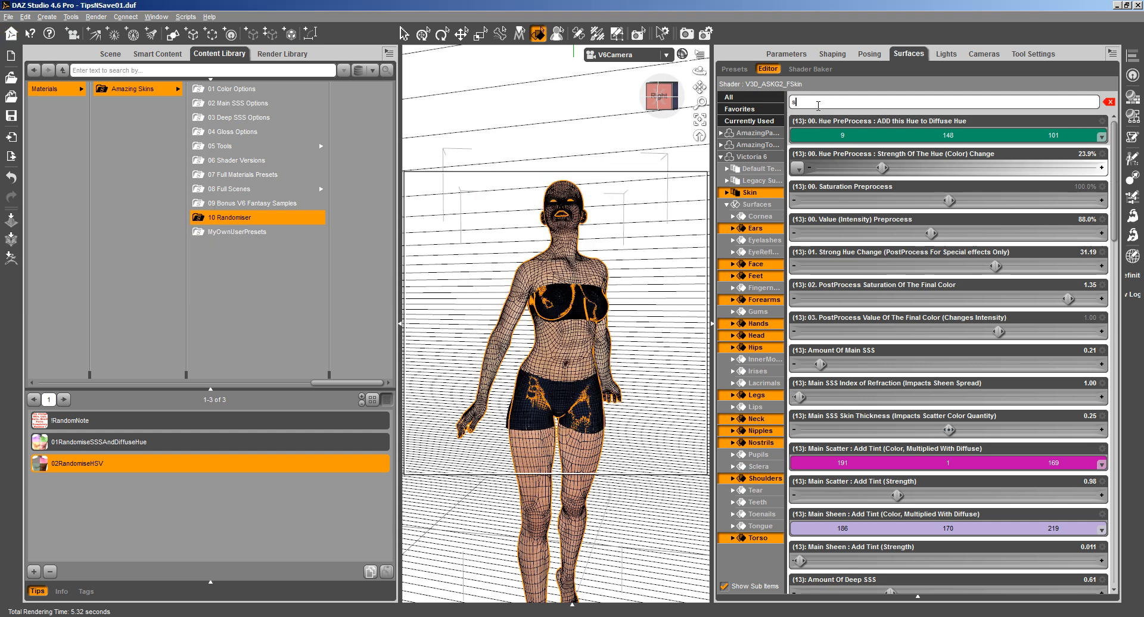
text(pec)
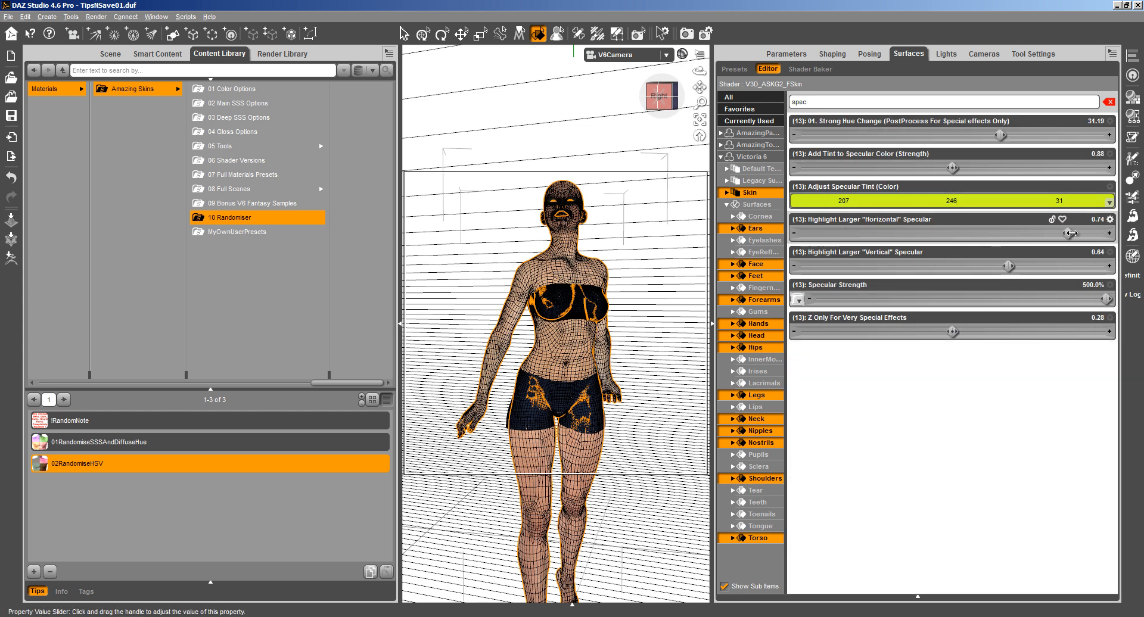
drag(1070, 233, 1011, 233)
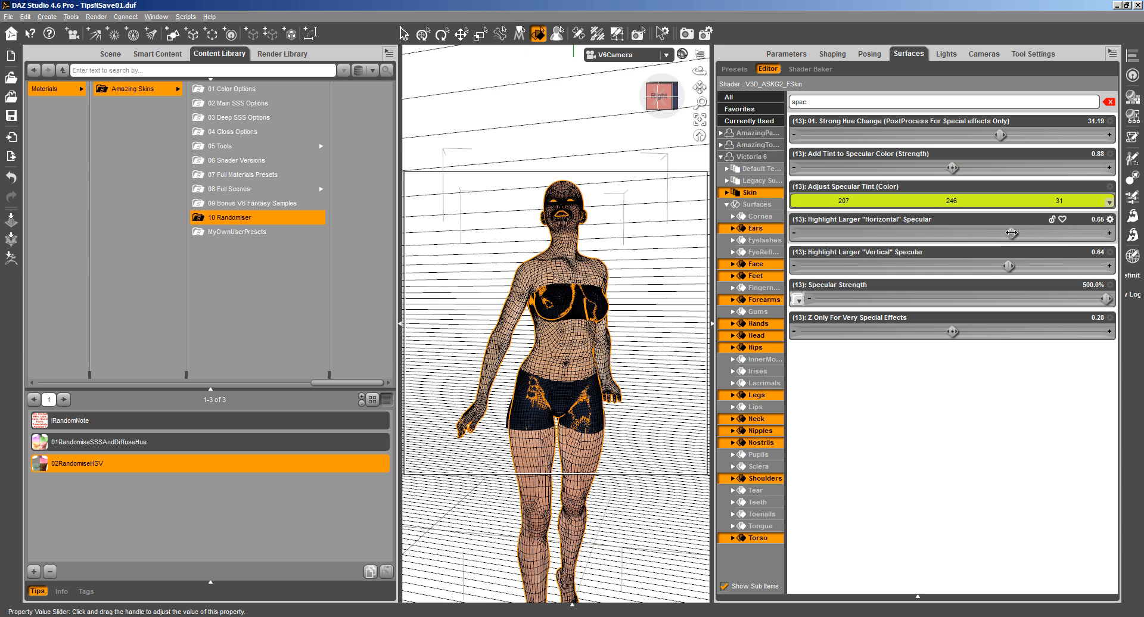
click(97, 16)
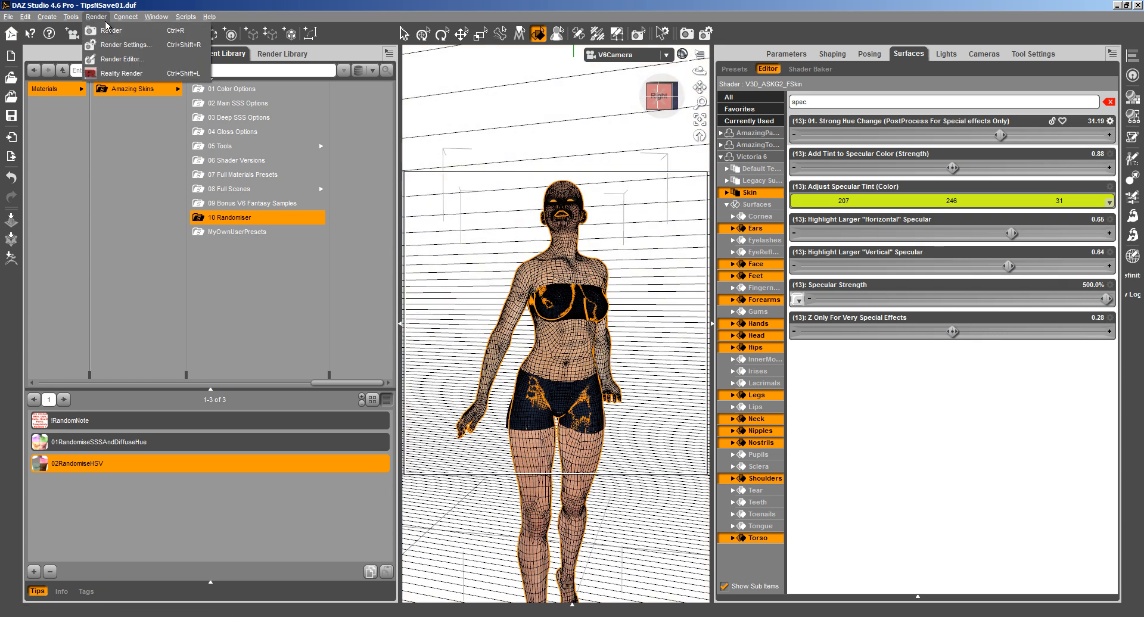
click(109, 30)
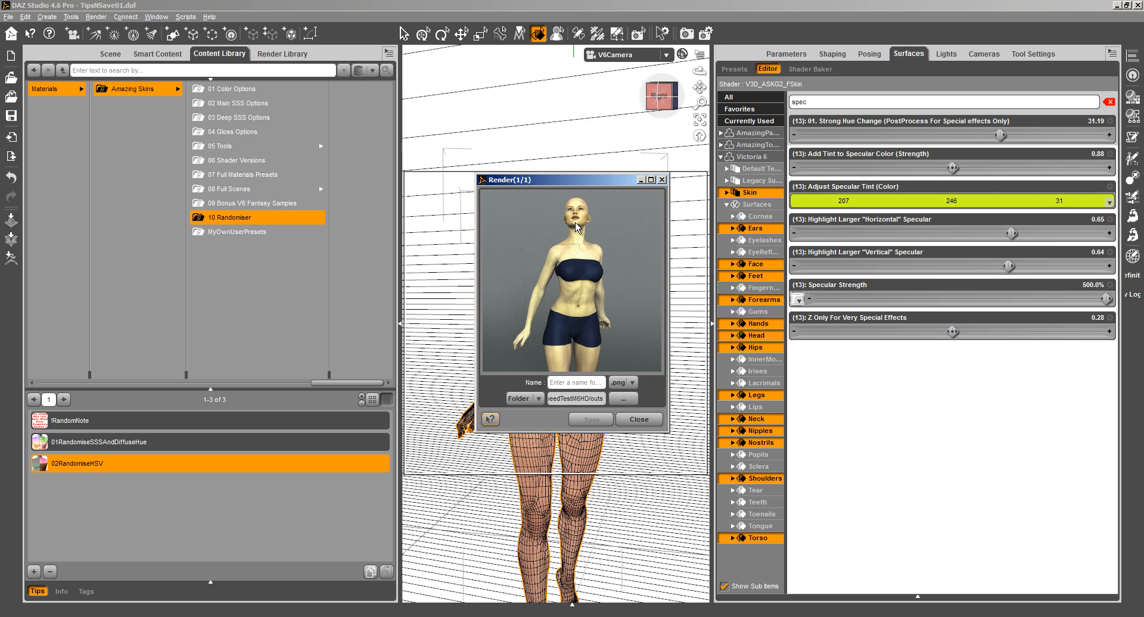
click(639, 419)
Set Highlight Larger "Horizontal" Specular to 0.65 on the Lips surface and render the figure again
click(755, 407)
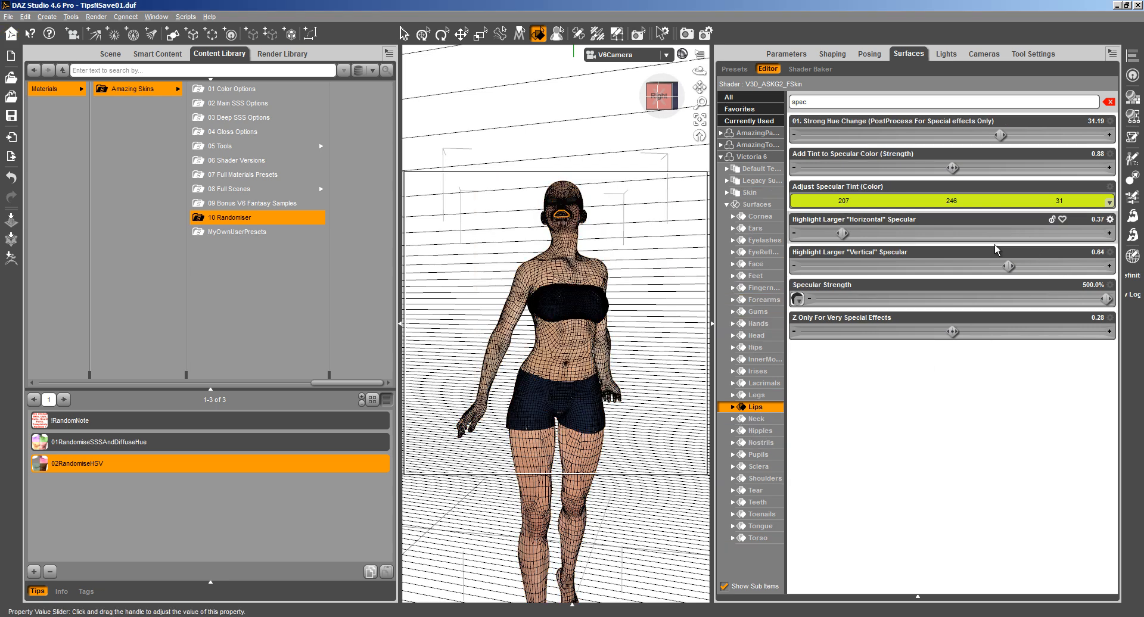
click(1017, 234)
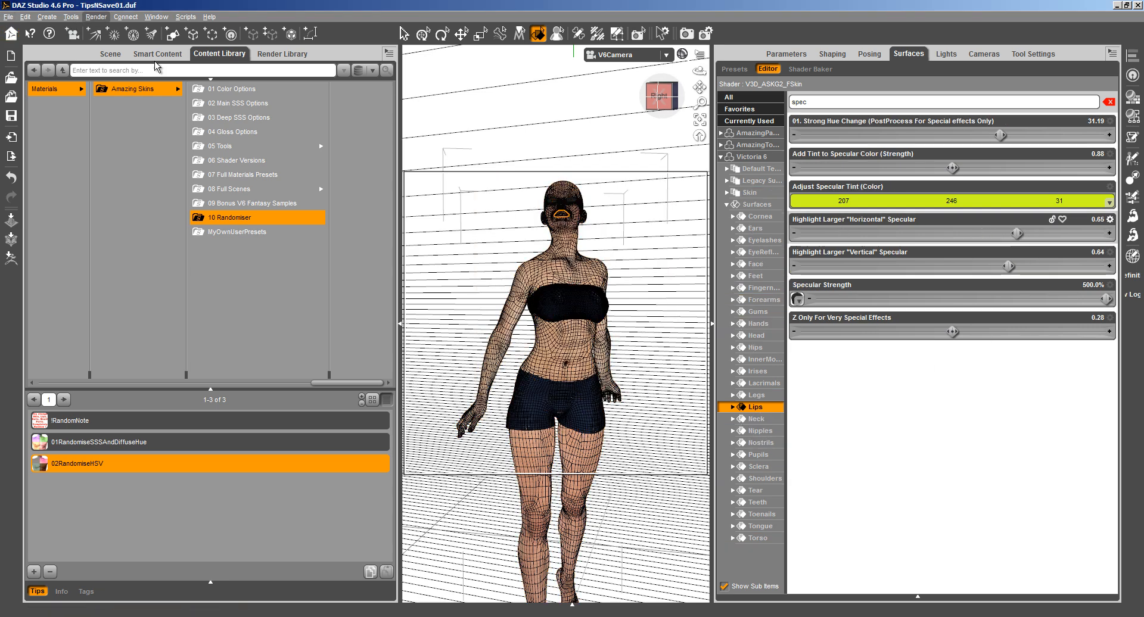
click(96, 17)
click(111, 31)
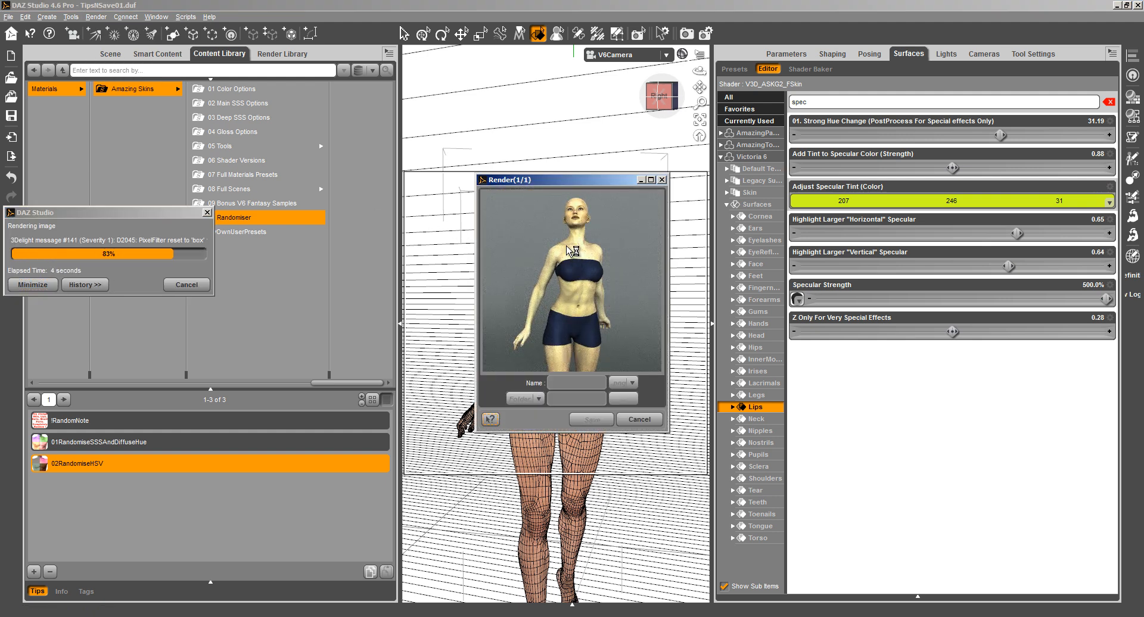
click(637, 420)
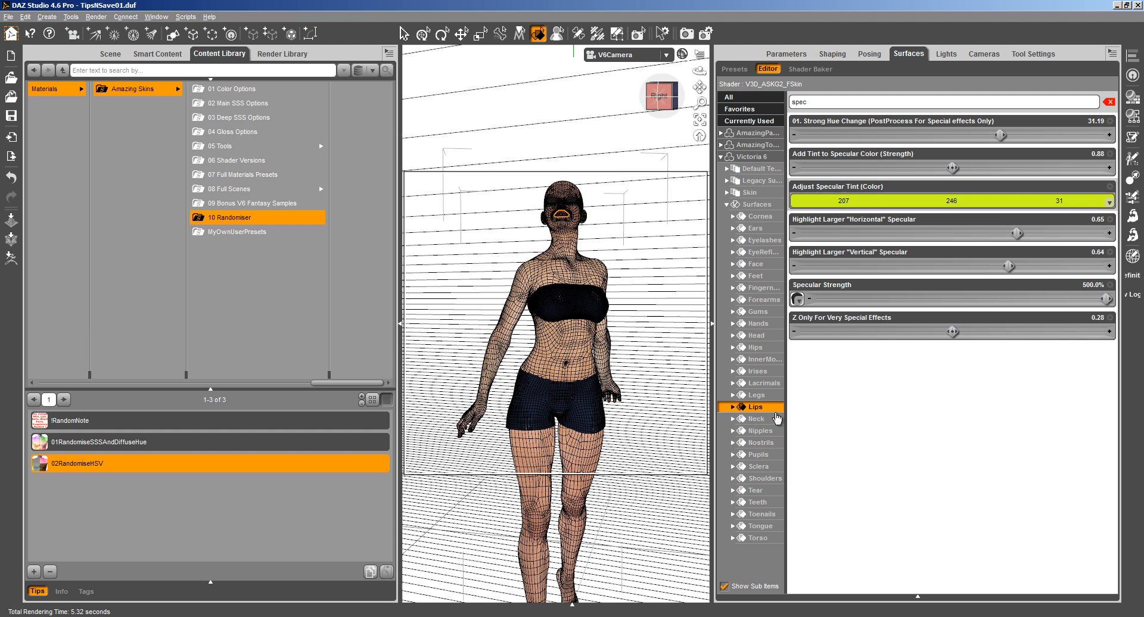
Inspect the specular settings of the Nostrils, Teeth and Tongue surfaces one after another
click(761, 442)
click(756, 502)
click(755, 526)
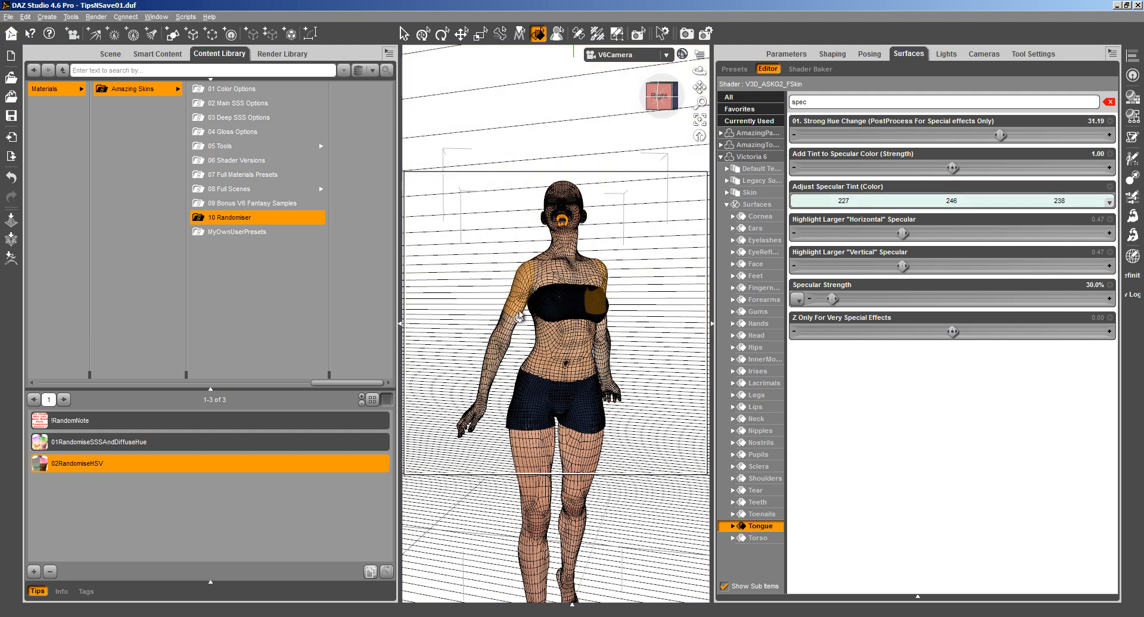